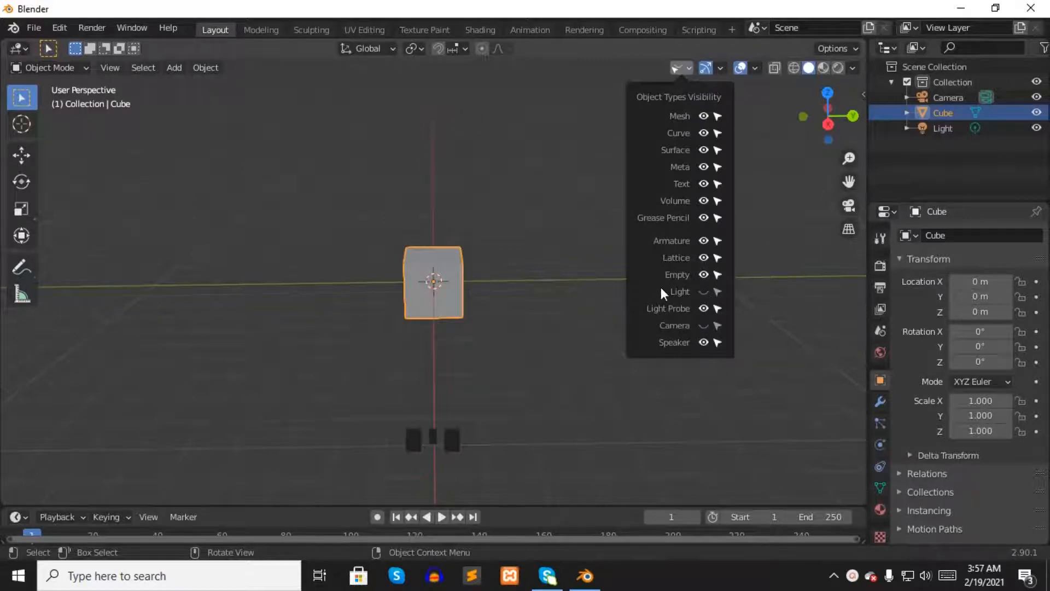
- In the keymap preferences, assign selection to the right mouse button and the spacebar action to Search
{"action": "left_click", "coordinate": [60, 27]}
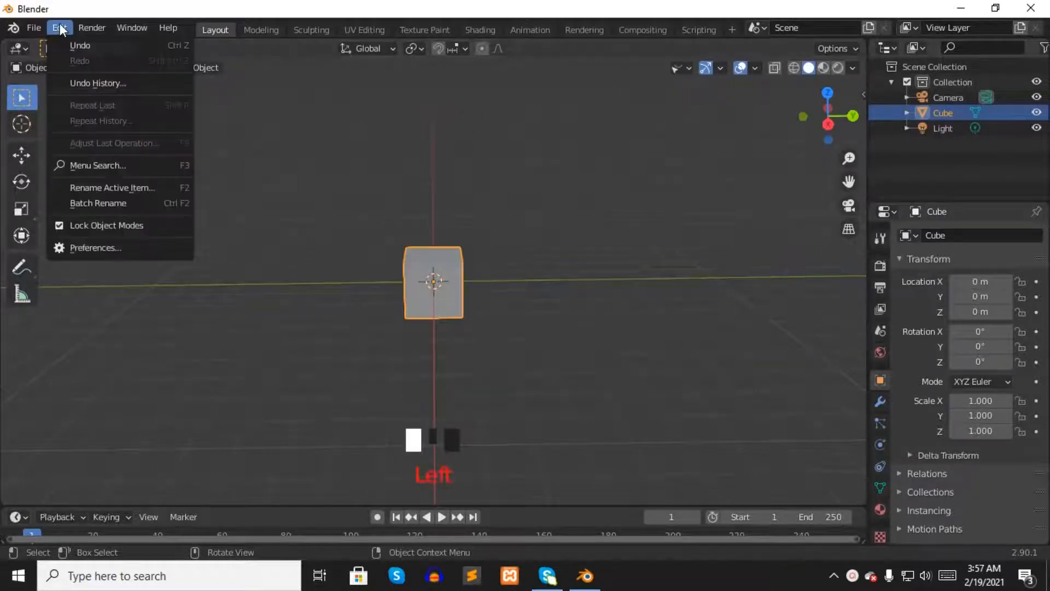
{"action": "left_click", "coordinate": [72, 246]}
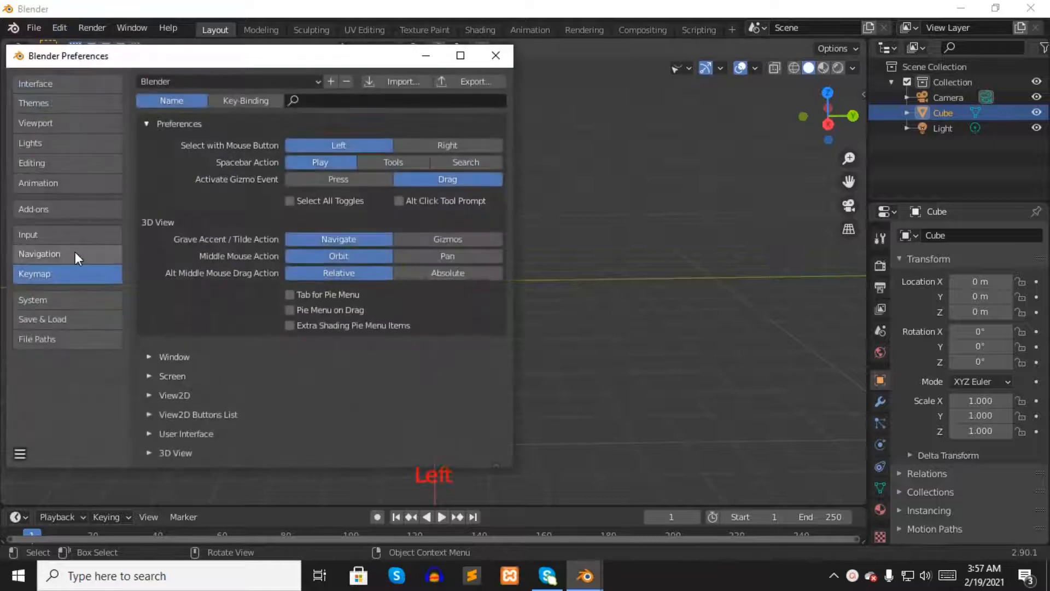
{"action": "left_click", "coordinate": [434, 146]}
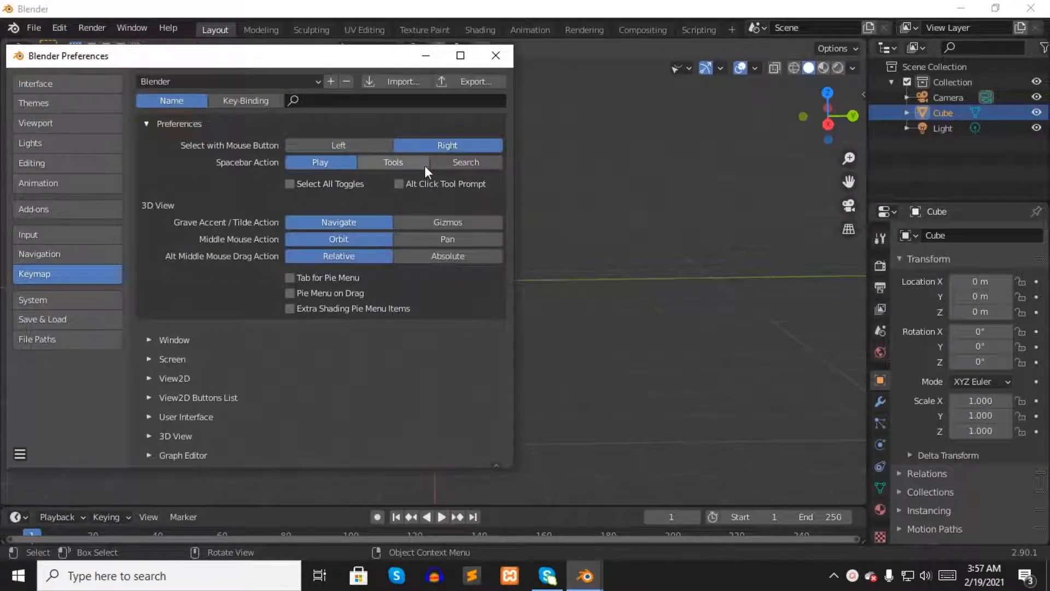
{"action": "left_click", "coordinate": [459, 161]}
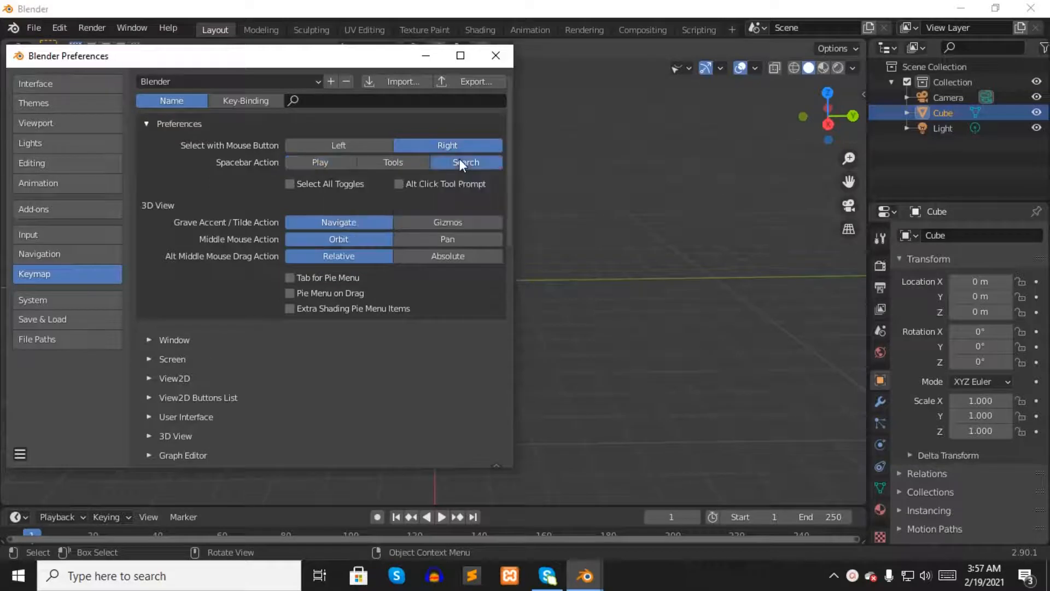
{"action": "left_click", "coordinate": [494, 55]}
- Set the default cube's Z dimension to 12 m
{"action": "mouse_move", "coordinate": [578, 189]}
{"action": "middle_mouse_down"}
{"action": "mouse_move", "coordinate": [574, 163]}
{"action": "mouse_move", "coordinate": [564, 181]}
{"action": "middle_mouse_up"}
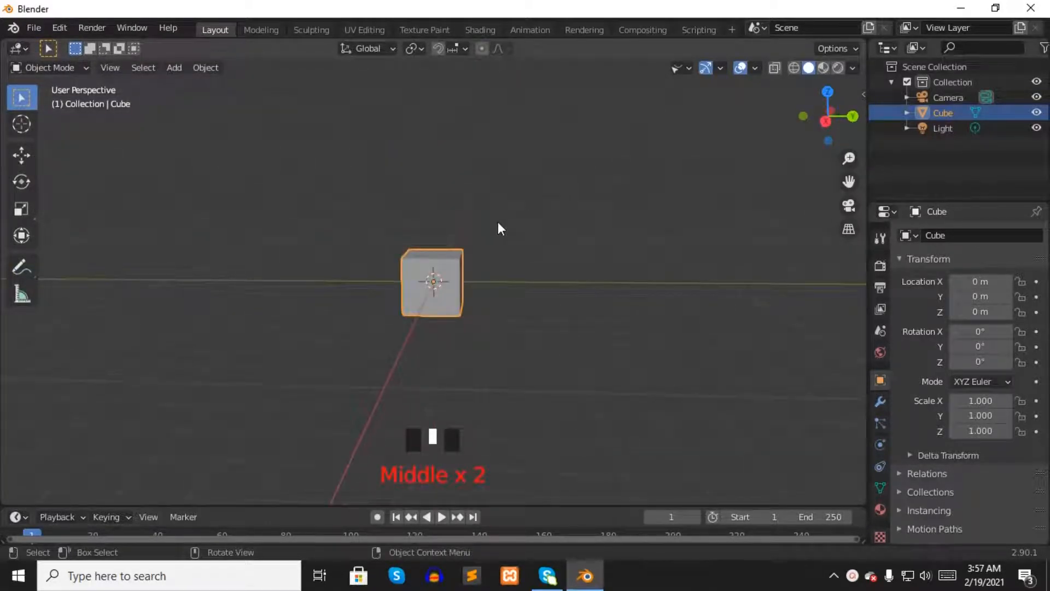
{"action": "middle_click_drag", "start_coordinate": [453, 256], "coordinate": [464, 265]}
{"action": "right_click", "coordinate": [466, 264]}
{"action": "key", "text": "n"}
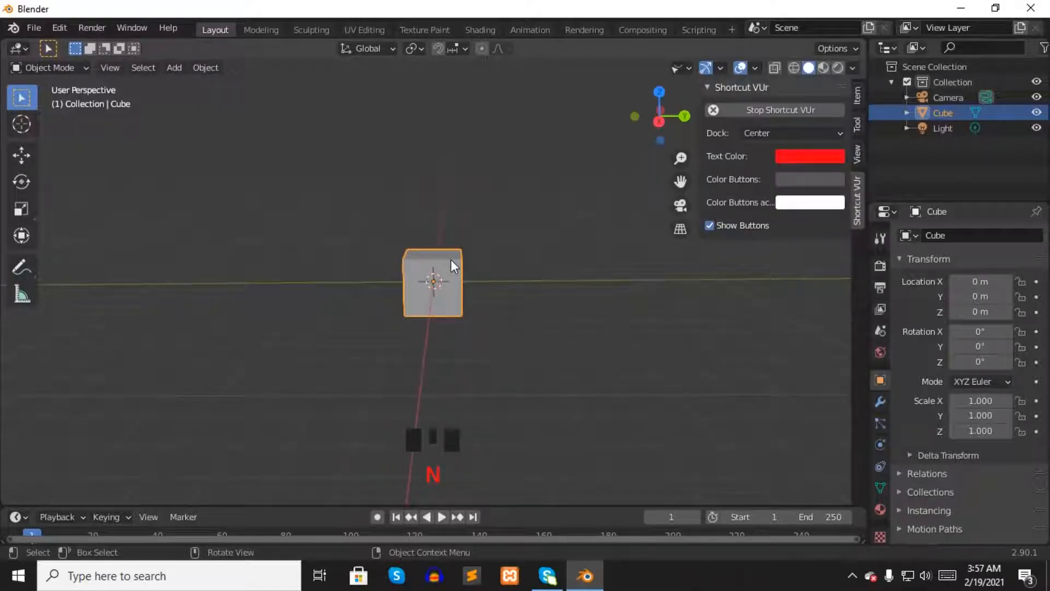
{"action": "left_click", "coordinate": [856, 95]}
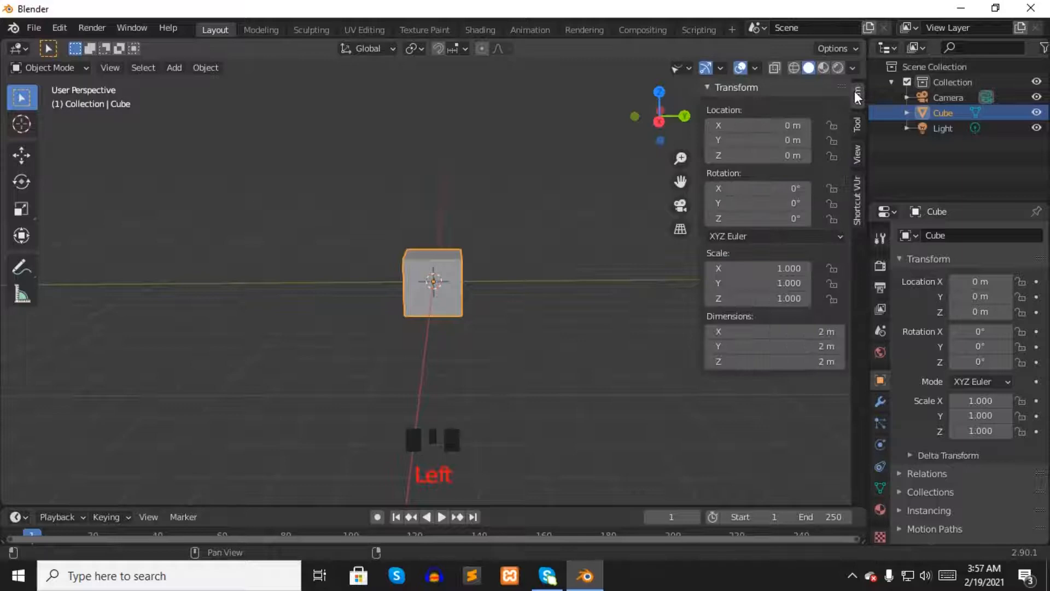
{"action": "left_click", "coordinate": [805, 362]}
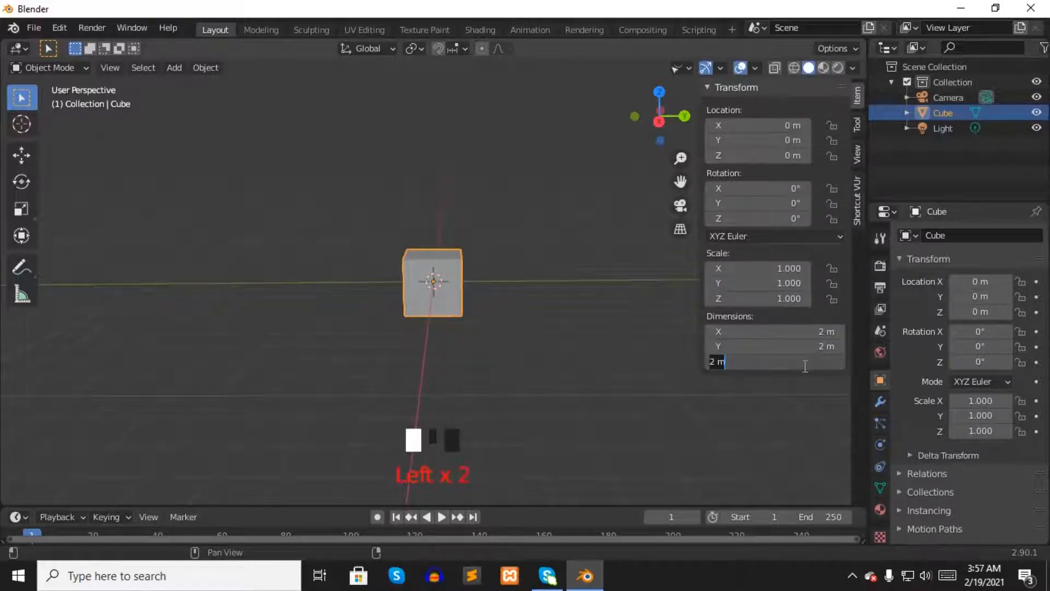
{"action": "type", "text": "12"}
{"action": "key", "text": "Return"}
- Set the cube's X and Y dimensions to 1.2 m each
{"action": "left_click", "coordinate": [807, 346]}
{"action": "type", "text": "1.2"}
{"action": "key", "text": "Return"}
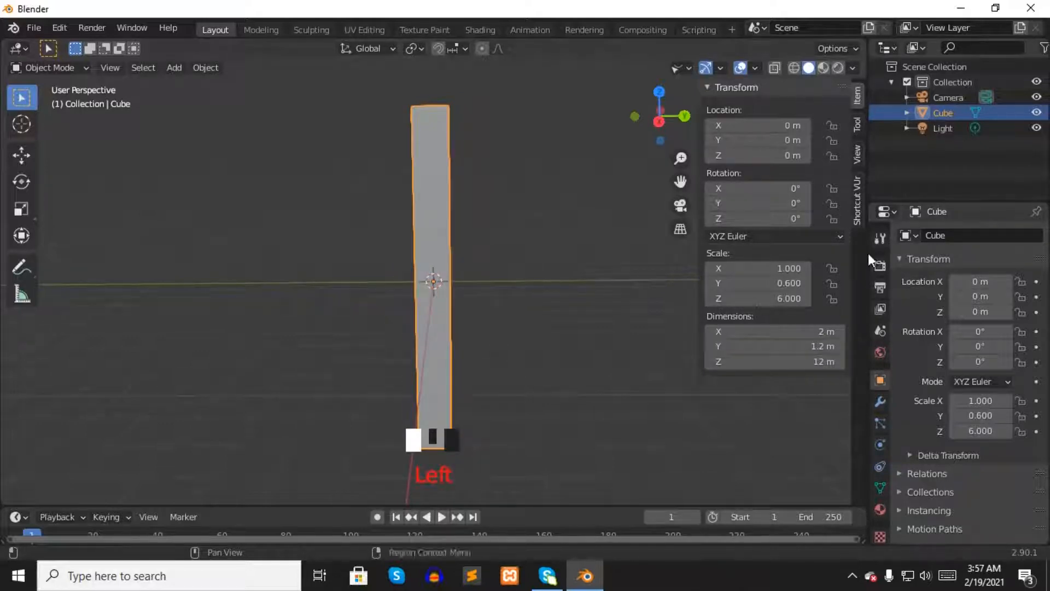
{"action": "left_click", "coordinate": [813, 330]}
{"action": "type", "text": "1.2"}
{"action": "key", "text": "Return"}
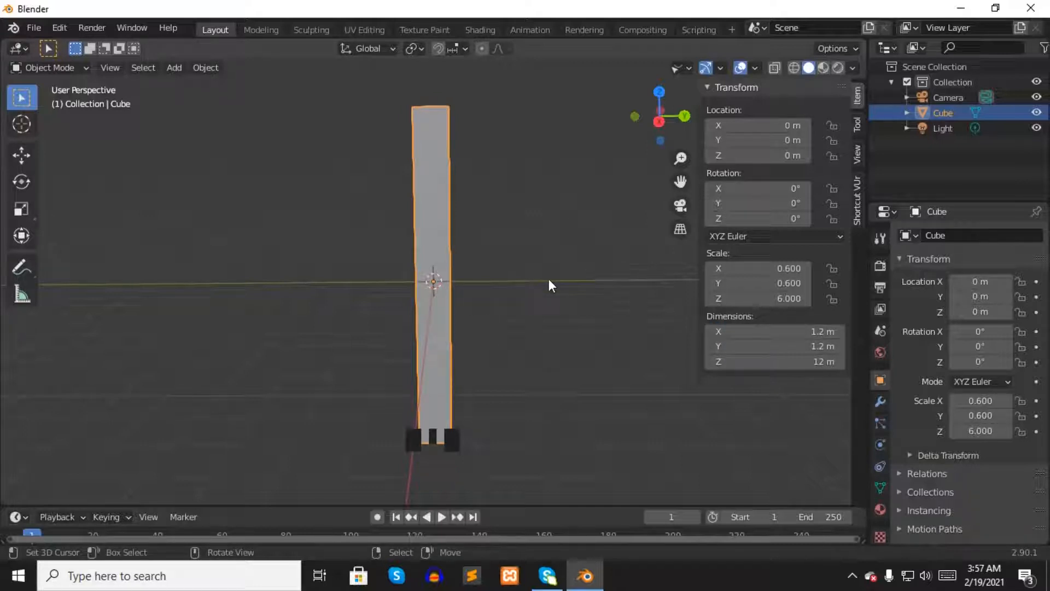
- Raise the pillar along Z to about 6.03 m so its base rests on the ground line in front view
{"action": "key", "text": "g"}
{"action": "key", "text": "z"}
{"action": "key", "text": "z"}
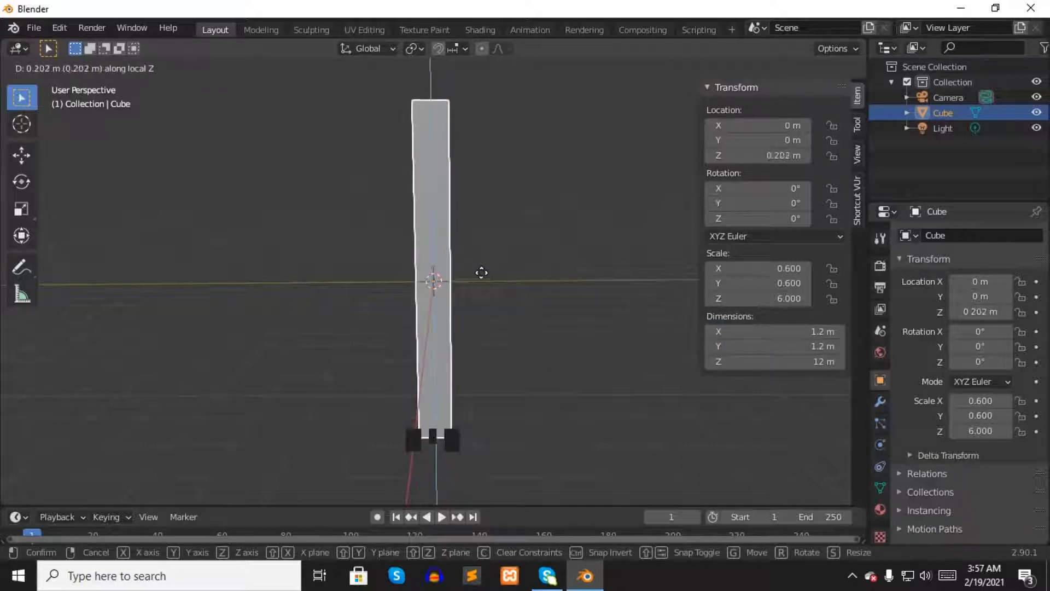
{"action": "left_click", "coordinate": [479, 100]}
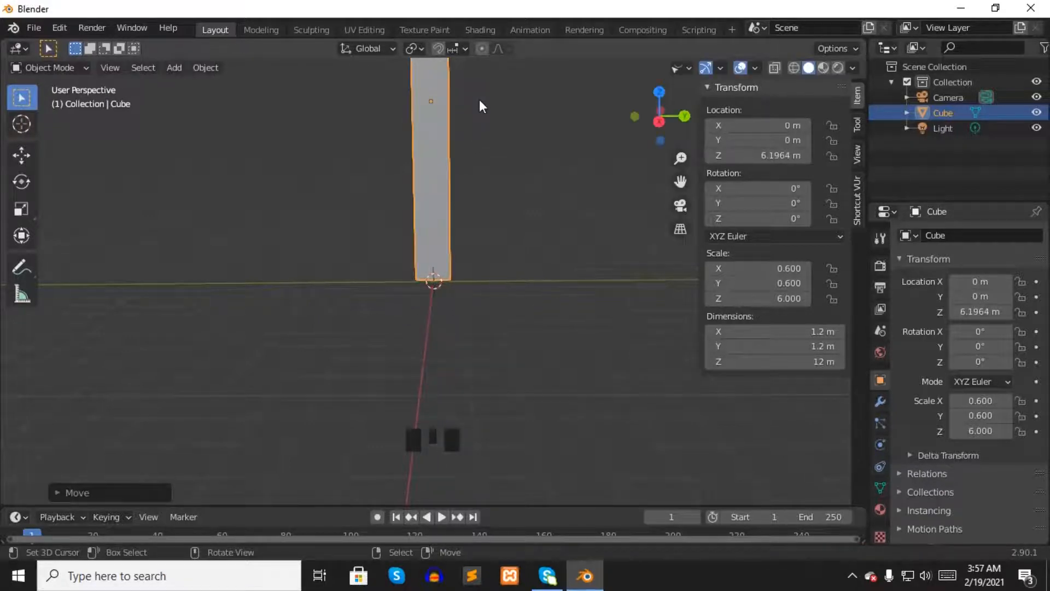
{"action": "key", "text": "KP_1"}
{"action": "key", "text": "g"}
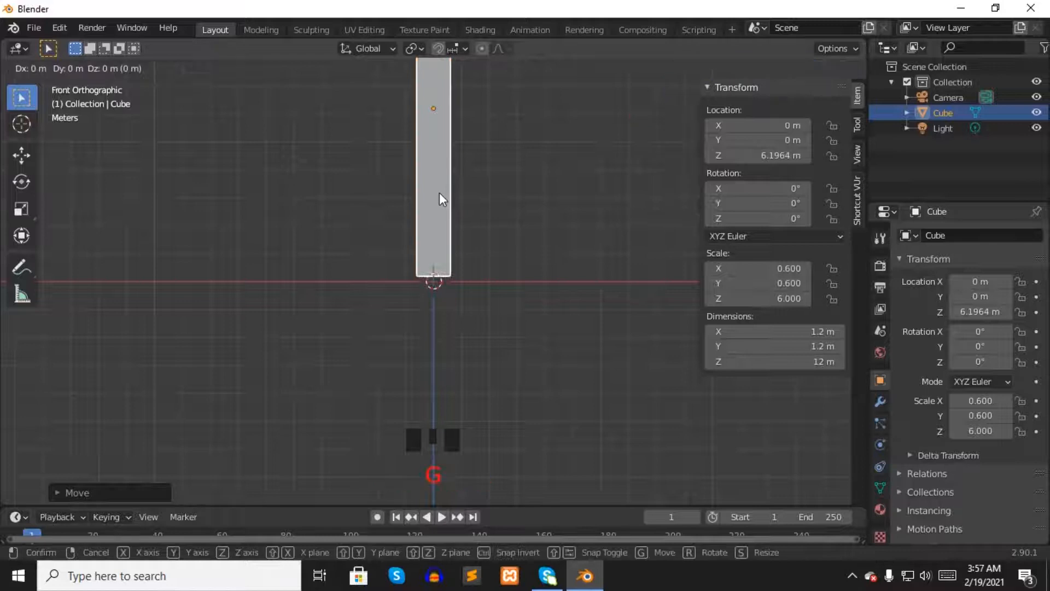
{"action": "key", "text": "z"}
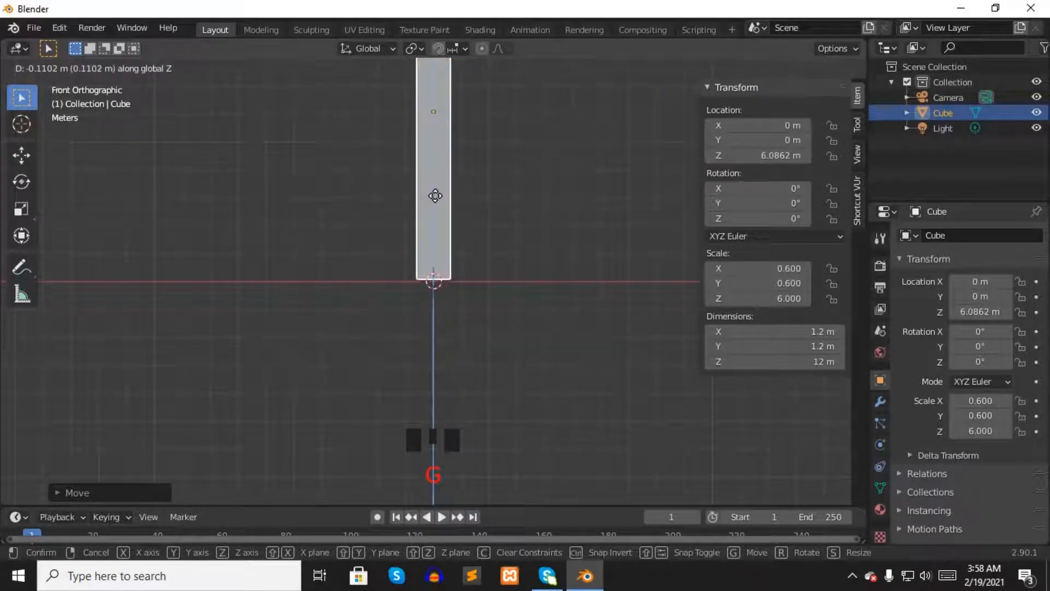
{"action": "left_click", "coordinate": [435, 198]}
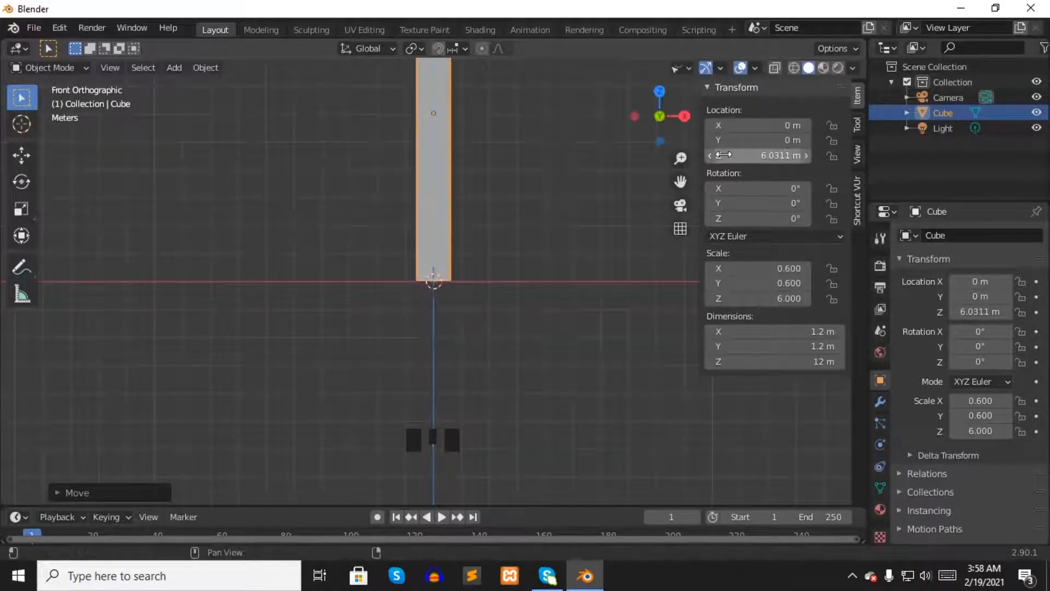
{"action": "key", "text": "n"}
- In face editing, extrude the pillar's top face straight up to a local Z of about 1.47 m
{"action": "scroll", "coordinate": [469, 196], "scroll_direction": "down", "scroll_amount": 4}
{"action": "middle_click_drag", "start_coordinate": [461, 171], "coordinate": [451, 270]}
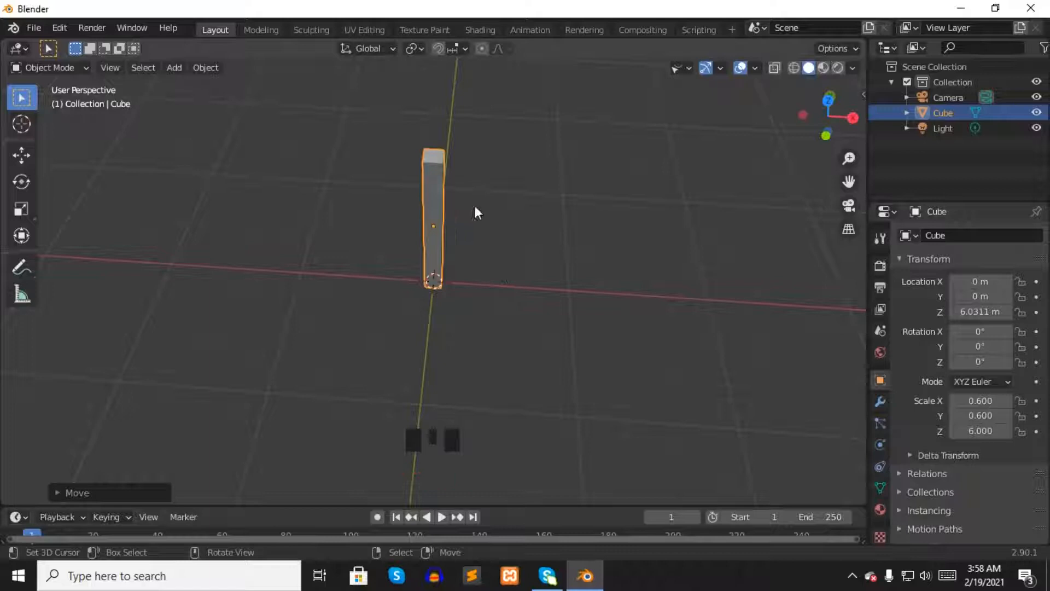
{"action": "key", "text": "Tab"}
{"action": "middle_click_drag", "start_coordinate": [492, 188], "coordinate": [501, 191]}
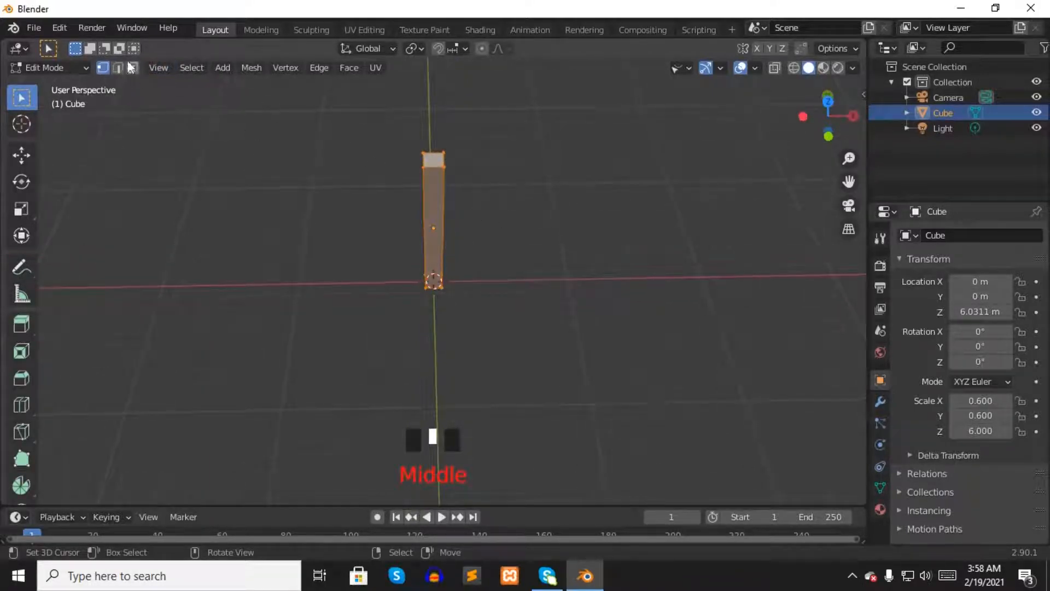
{"action": "left_click", "coordinate": [129, 63]}
{"action": "middle_click_drag", "start_coordinate": [377, 168], "coordinate": [403, 197]}
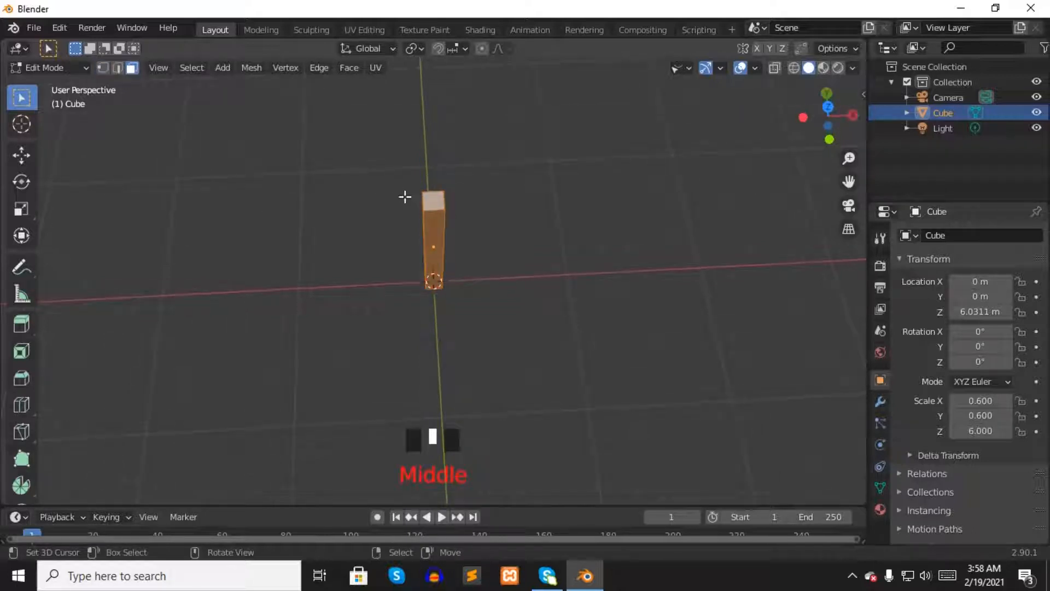
{"action": "right_click", "coordinate": [434, 205]}
{"action": "key", "text": "KP_3"}
{"action": "key", "text": "KP_1"}
{"action": "middle_click_drag", "start_coordinate": [453, 129], "coordinate": [452, 206]}
{"action": "key", "text": "e"}
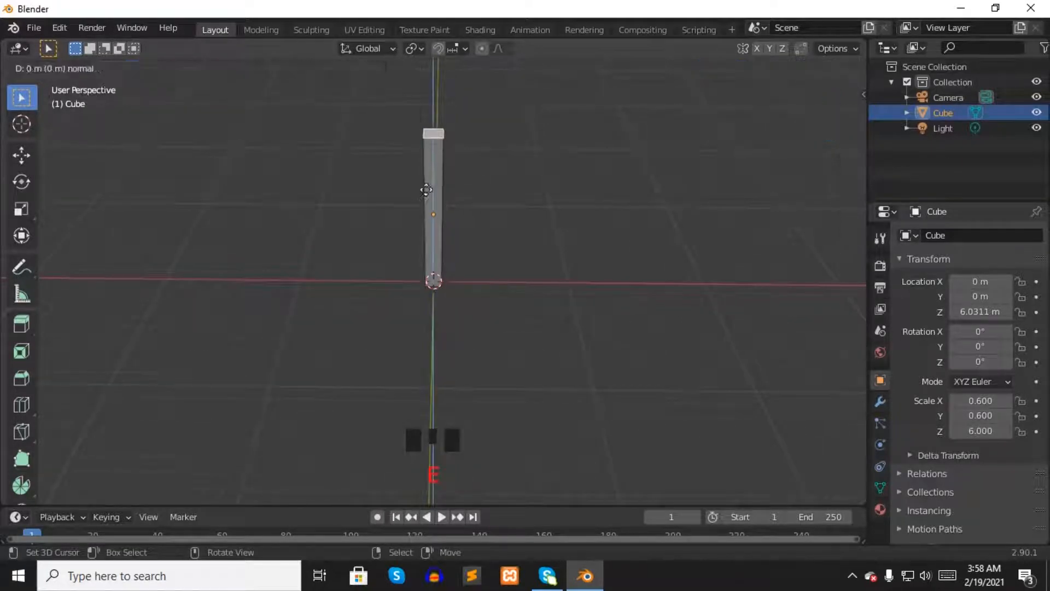
{"action": "left_click", "coordinate": [425, 152]}
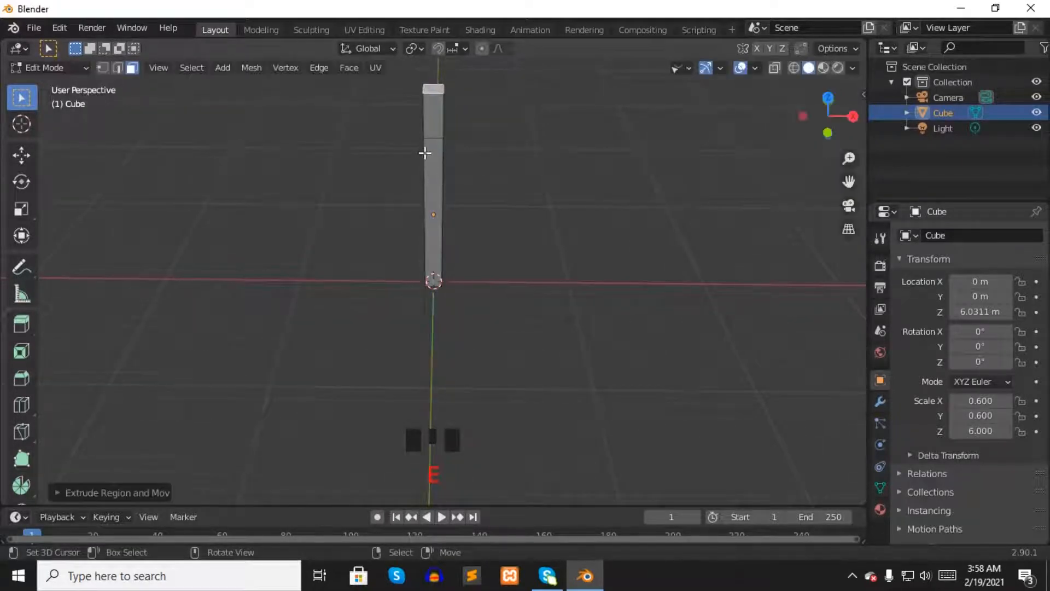
- Set the extruded top face's local median to Z 2 m and Y -3.5 m, and return to Object Mode
{"action": "key", "text": "n"}
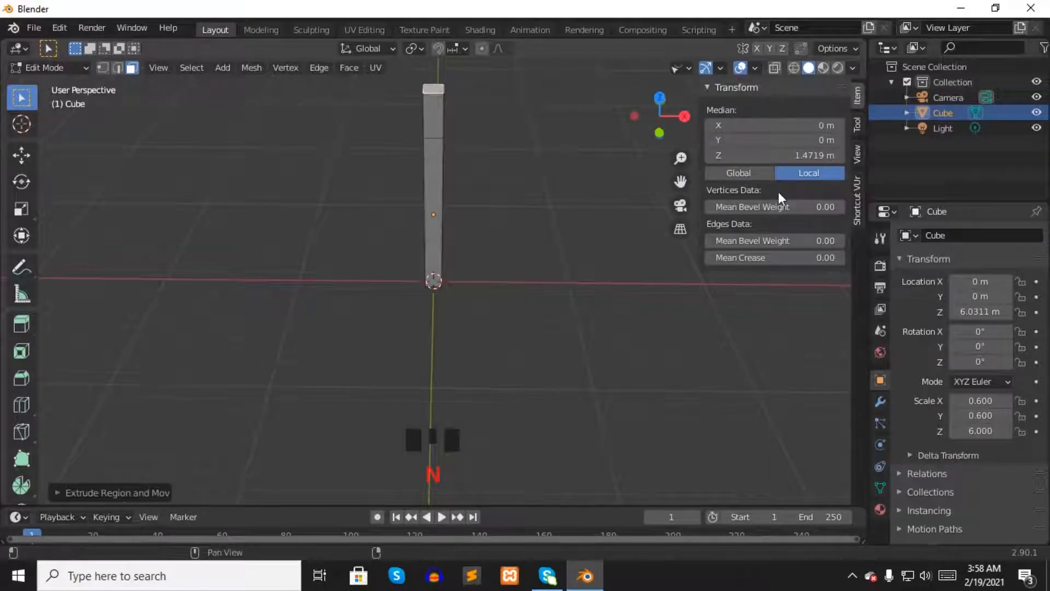
{"action": "left_click", "coordinate": [789, 158]}
{"action": "type", "text": "2"}
{"action": "key", "text": "Return"}
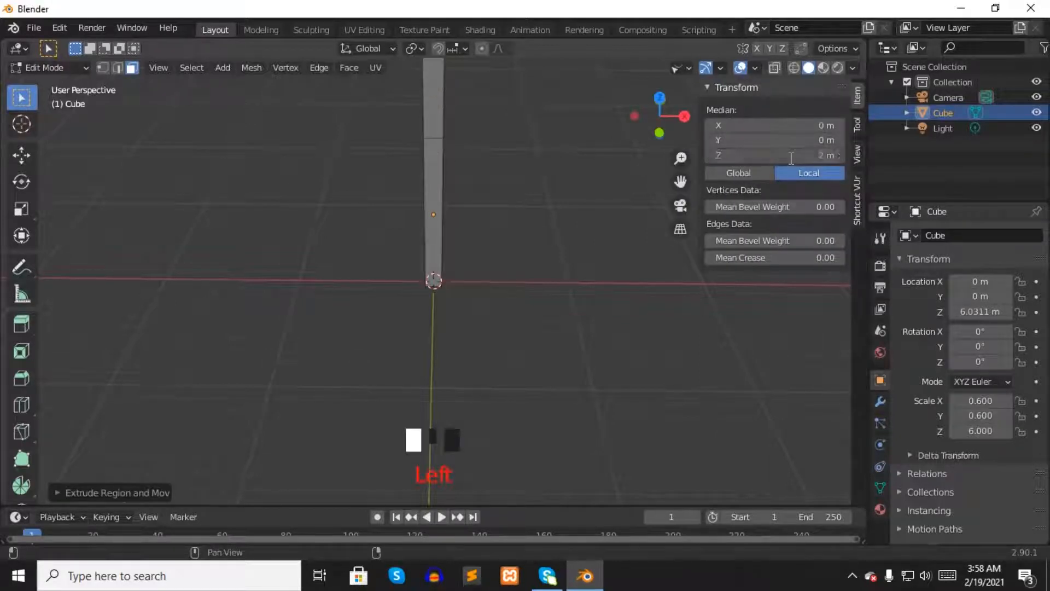
{"action": "scroll", "coordinate": [414, 182], "scroll_direction": "down", "scroll_amount": 3}
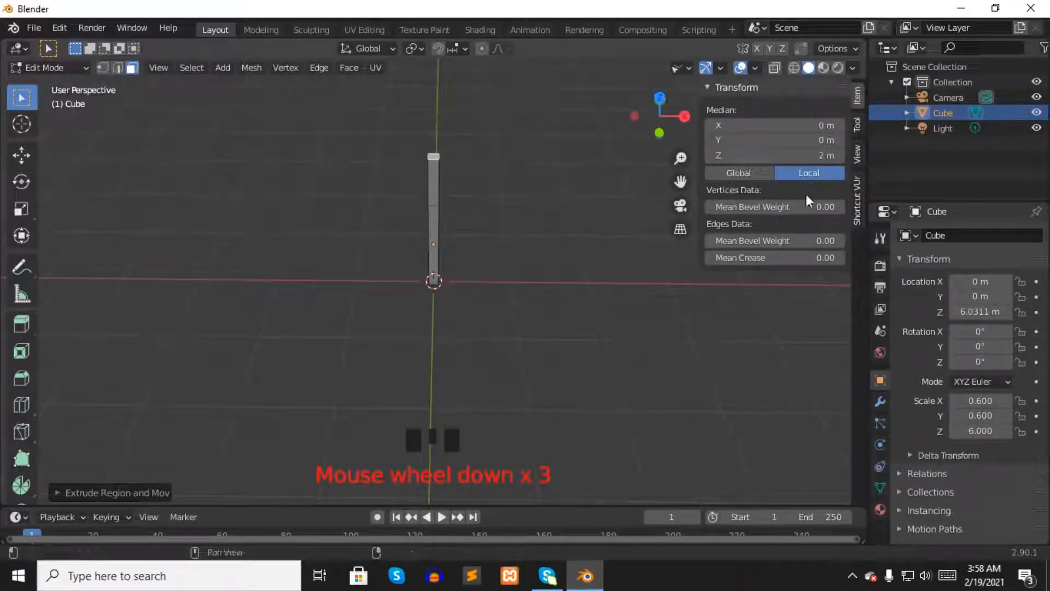
{"action": "left_click", "coordinate": [798, 140]}
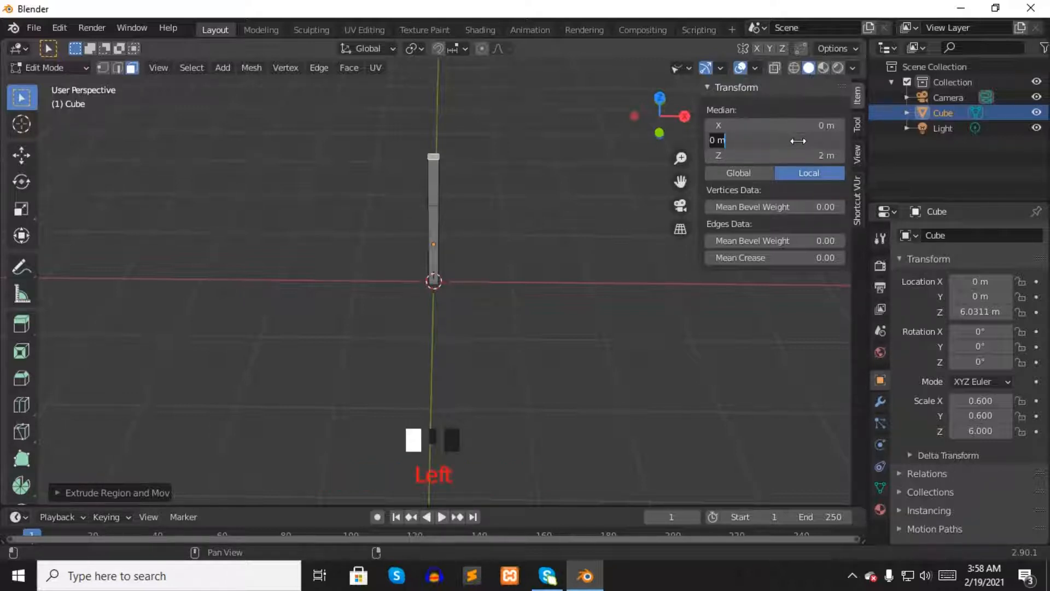
{"action": "type", "text": "-3.5"}
{"action": "key", "text": "Return"}
{"action": "middle_click_drag", "start_coordinate": [548, 232], "coordinate": [554, 172]}
{"action": "key", "text": "n"}
{"action": "key", "text": "Tab"}
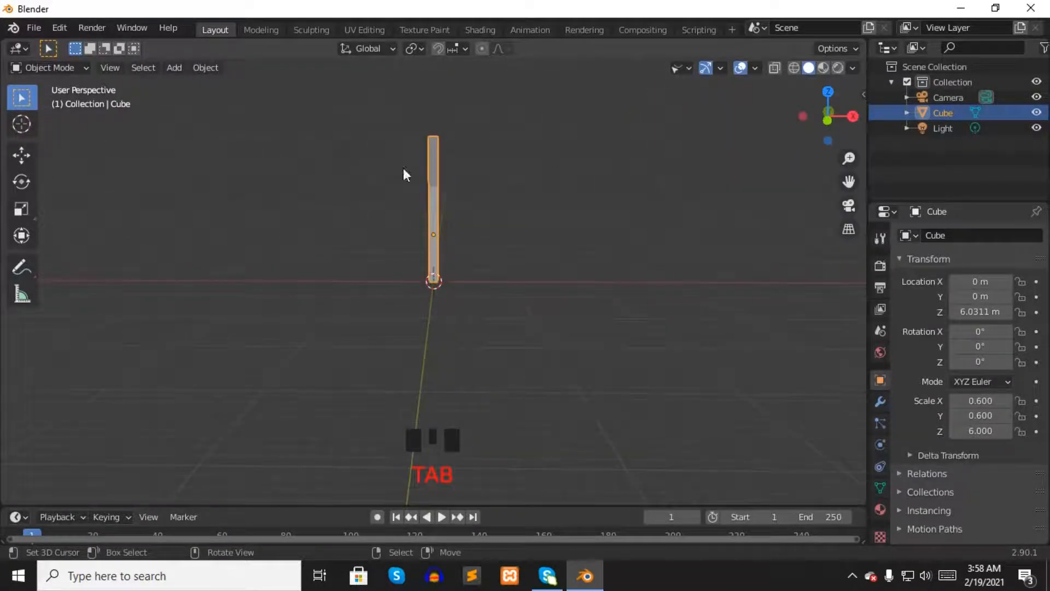
- Duplicate the pillar twice along the X axis, placing the copies at about X 3.89 m and X -4.78 m
{"action": "key", "text": "shift+d"}
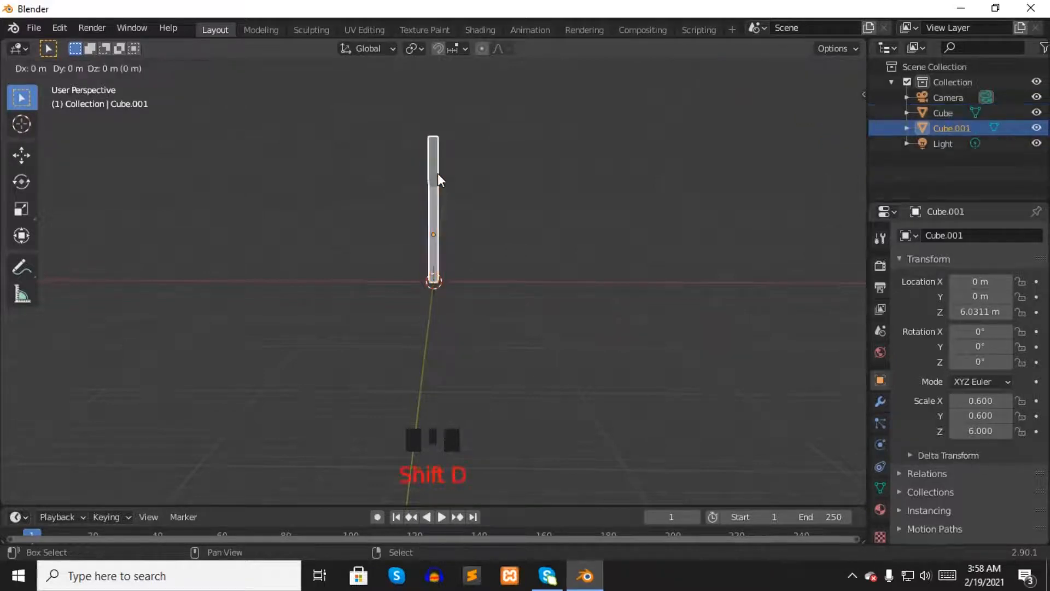
{"action": "key", "text": "x"}
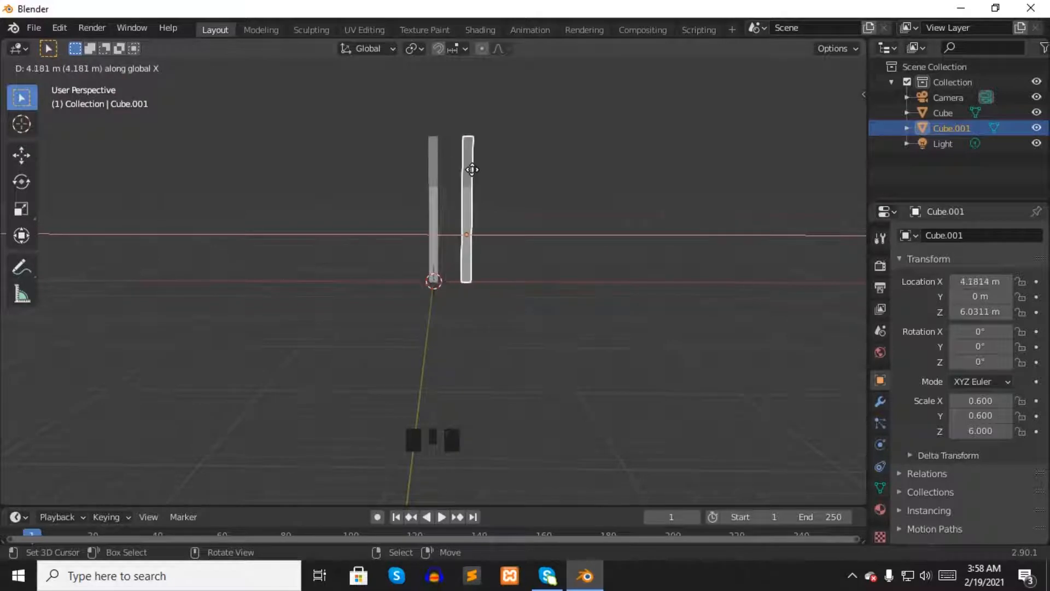
{"action": "left_click", "coordinate": [468, 170]}
{"action": "key", "text": "shift+s"}
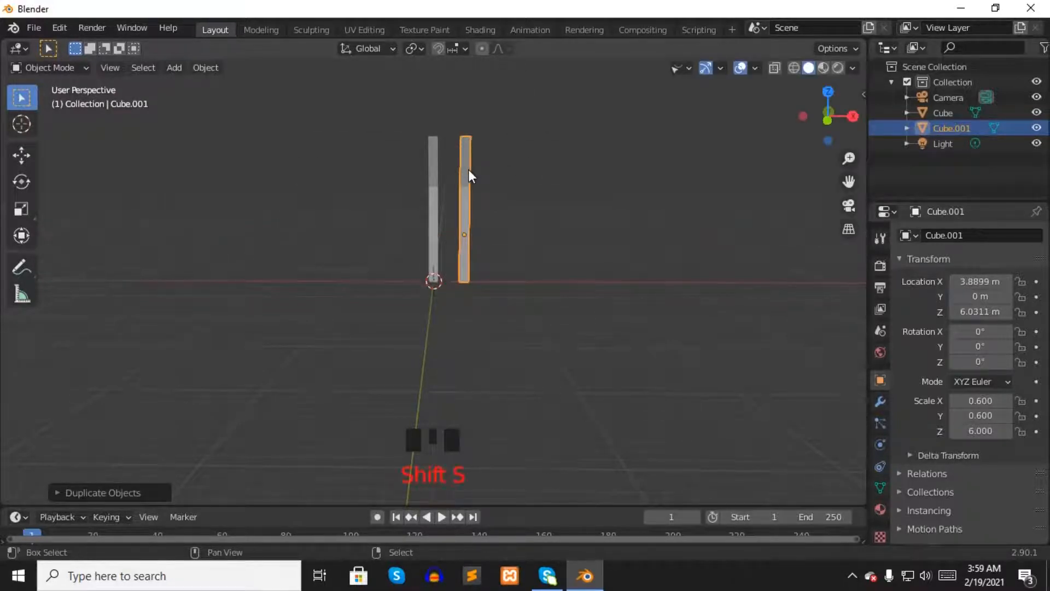
{"action": "key", "text": "shift+d"}
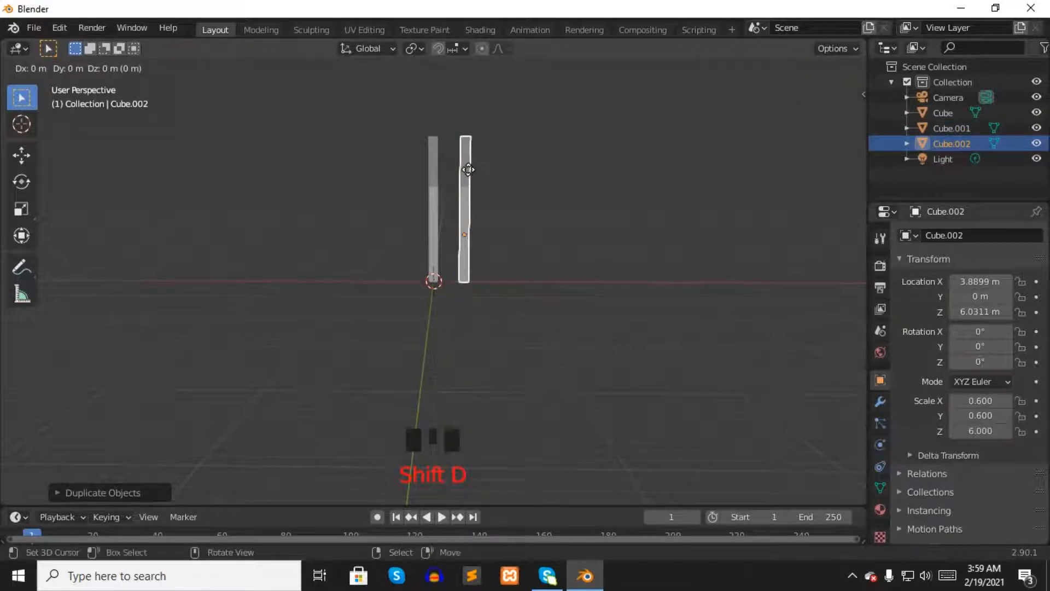
{"action": "key", "text": "x"}
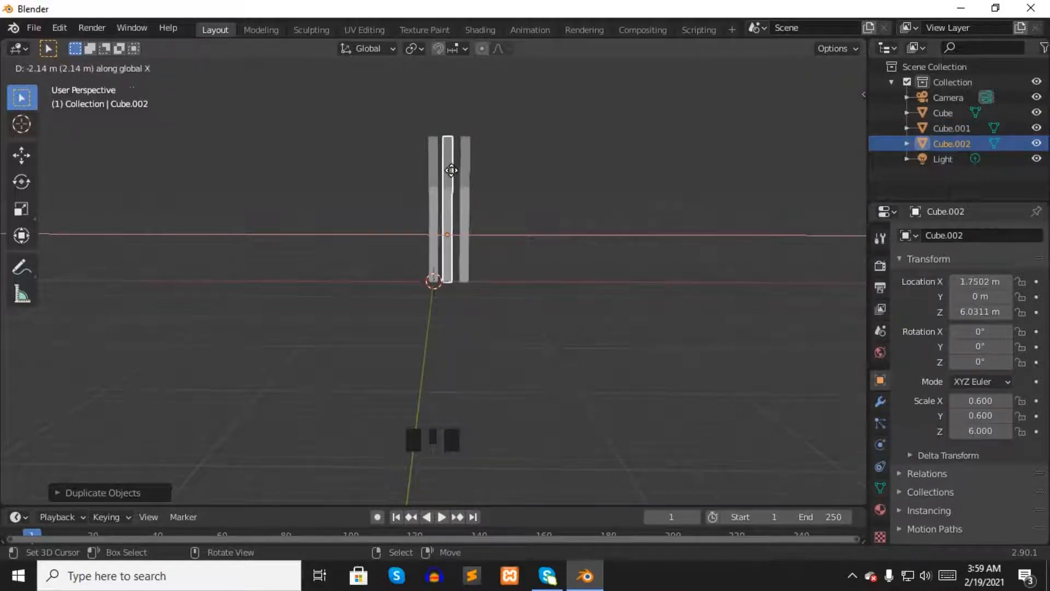
{"action": "left_click", "coordinate": [400, 170]}
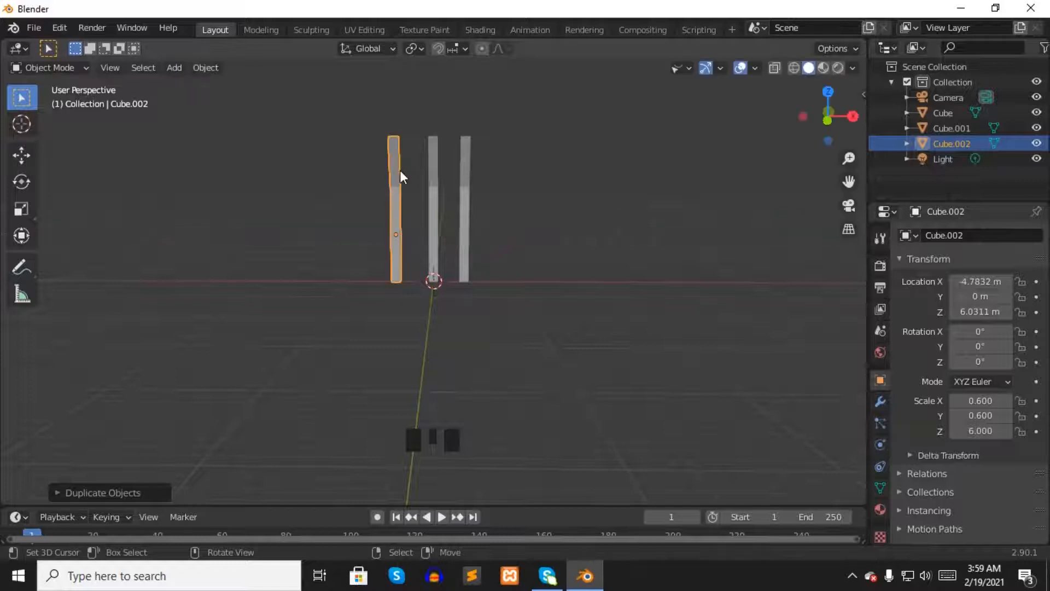
- In front view, move the pillar copy on the negative X side along X to about X -4.65 m
{"action": "key", "text": "KP_1"}
{"action": "scroll", "coordinate": [373, 193], "scroll_direction": "up", "scroll_amount": 3}
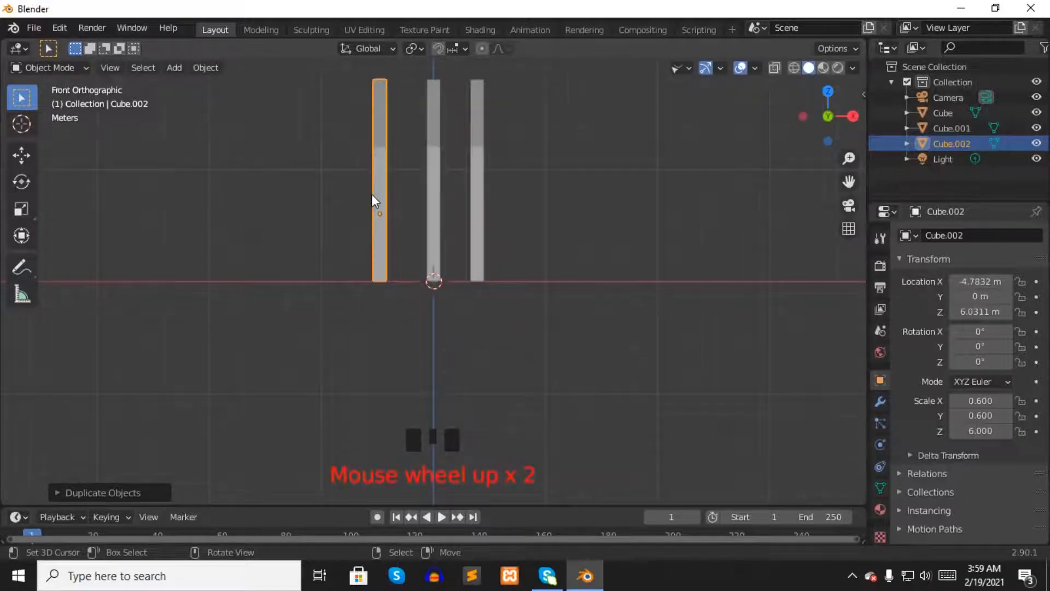
{"action": "scroll", "coordinate": [369, 195], "scroll_direction": "down", "scroll_amount": 1}
{"action": "scroll", "coordinate": [378, 192], "scroll_direction": "up", "scroll_amount": 1}
{"action": "scroll", "coordinate": [408, 191], "scroll_direction": "up", "scroll_amount": 3}
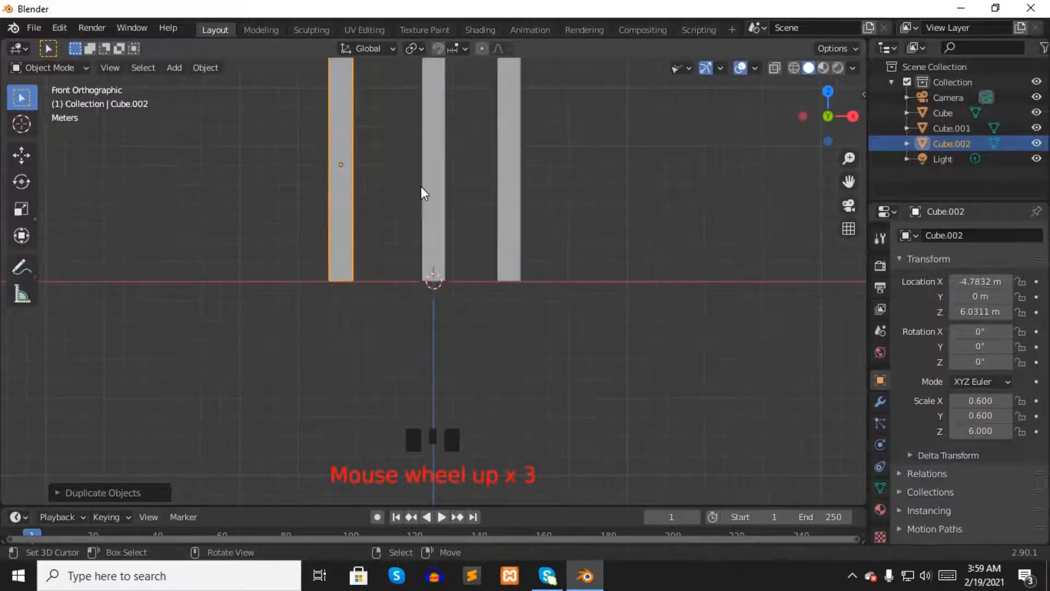
{"action": "left_click", "coordinate": [517, 227]}
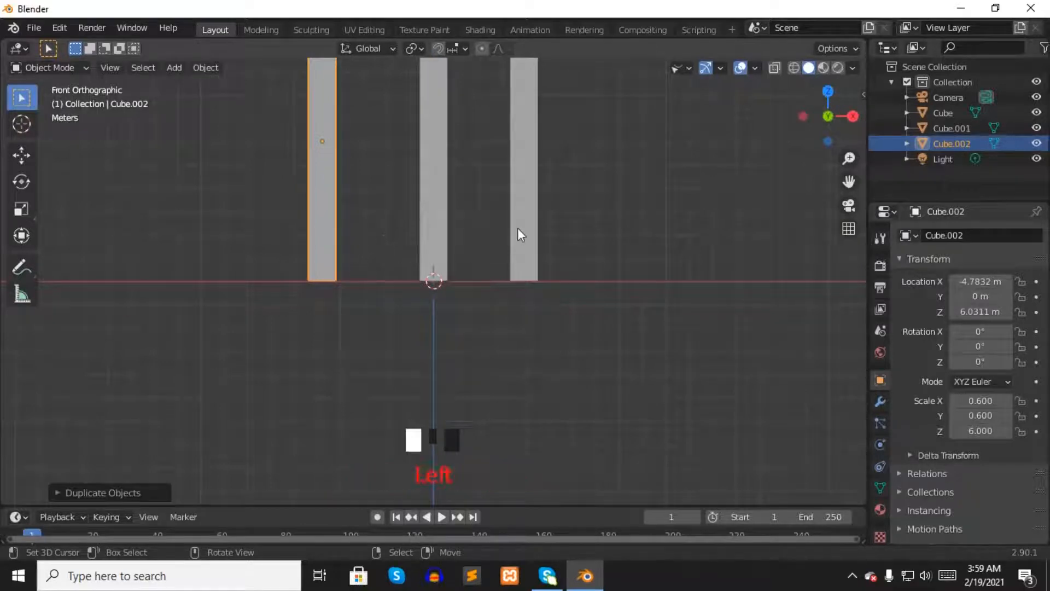
{"action": "scroll", "coordinate": [313, 237], "scroll_direction": "up", "scroll_amount": 3}
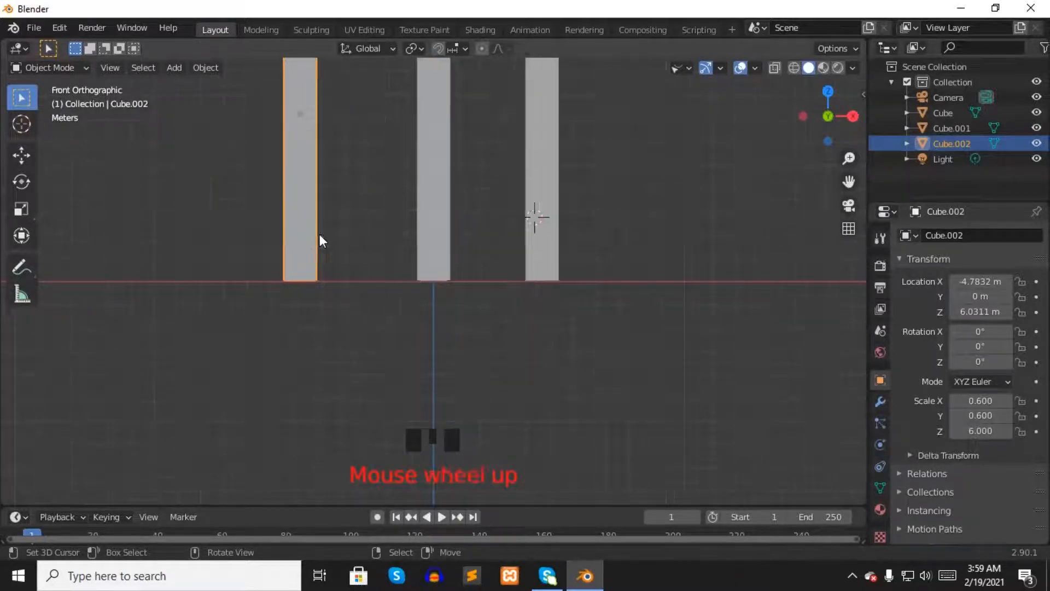
{"action": "key", "text": "g"}
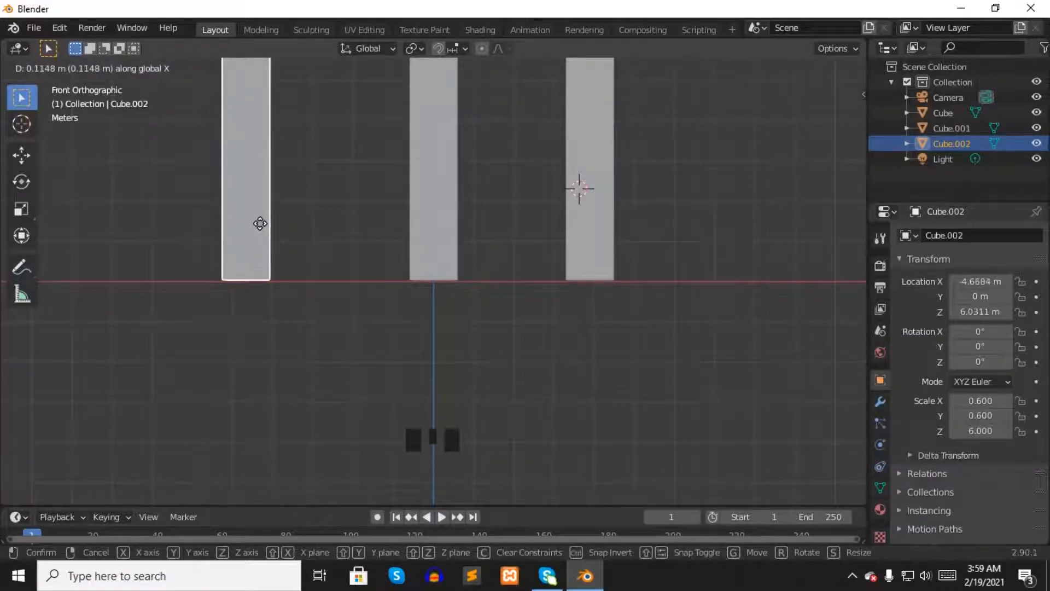
{"action": "left_click", "coordinate": [262, 225]}
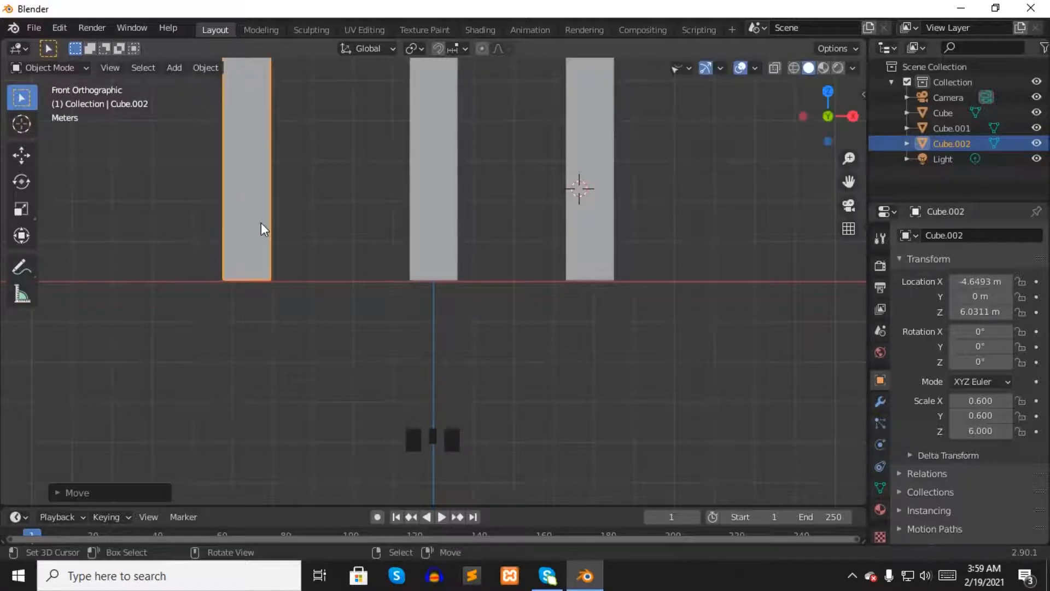
- Move the pillar copy on the positive X side along X to about X 3.66 m
{"action": "left_click", "coordinate": [586, 240]}
{"action": "key", "text": "g"}
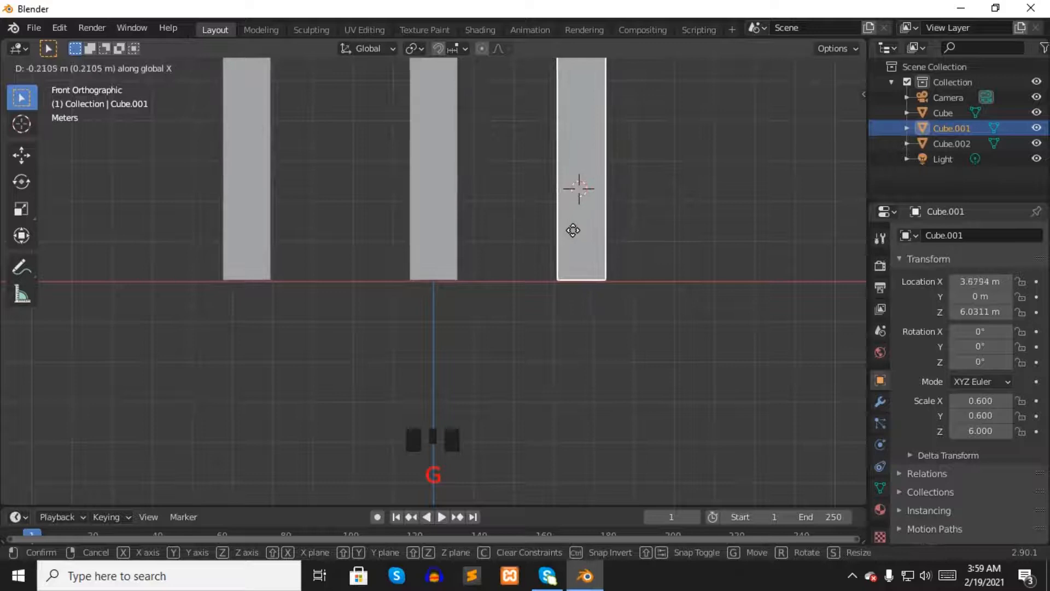
{"action": "left_click", "coordinate": [573, 230]}
- Set the local median X of the positive-X pillar's top face to 2.5 m, and return to Object Mode
{"action": "middle_click_drag", "start_coordinate": [551, 218], "coordinate": [530, 203]}
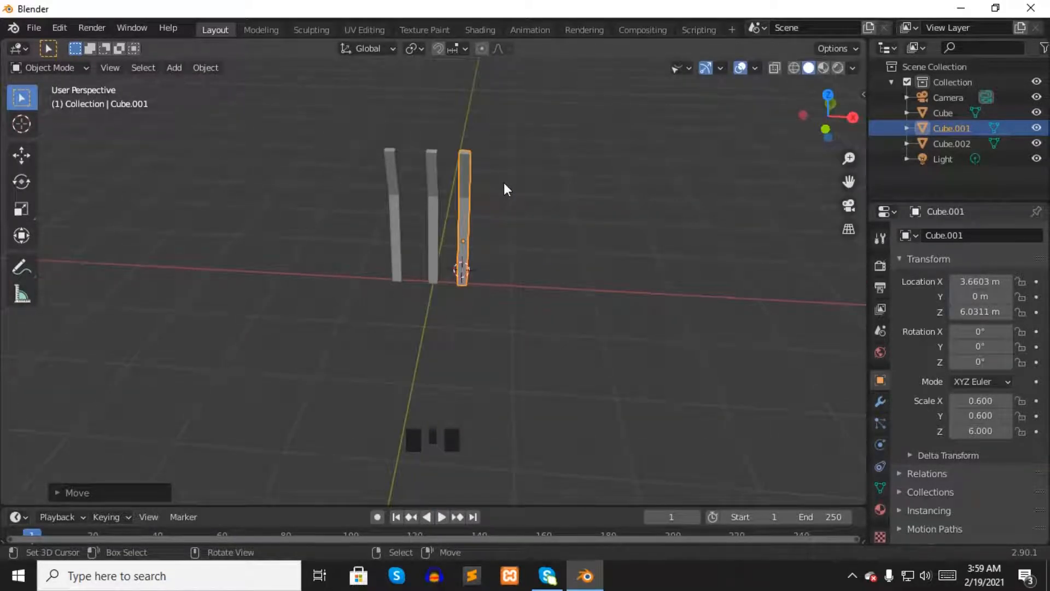
{"action": "key", "text": "Tab"}
{"action": "middle_click_drag", "start_coordinate": [518, 169], "coordinate": [485, 176]}
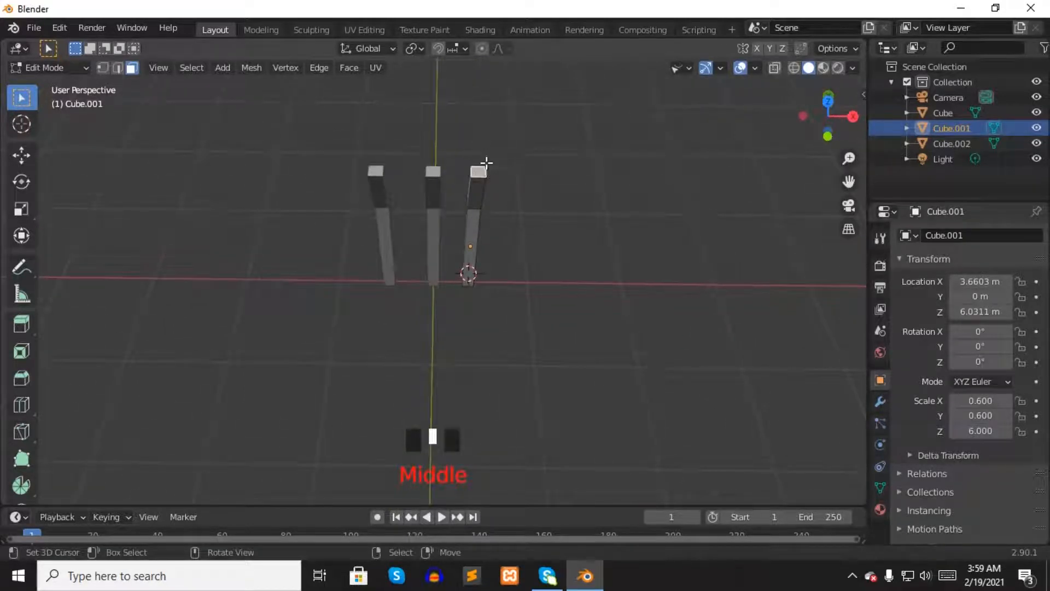
{"action": "key", "text": "n"}
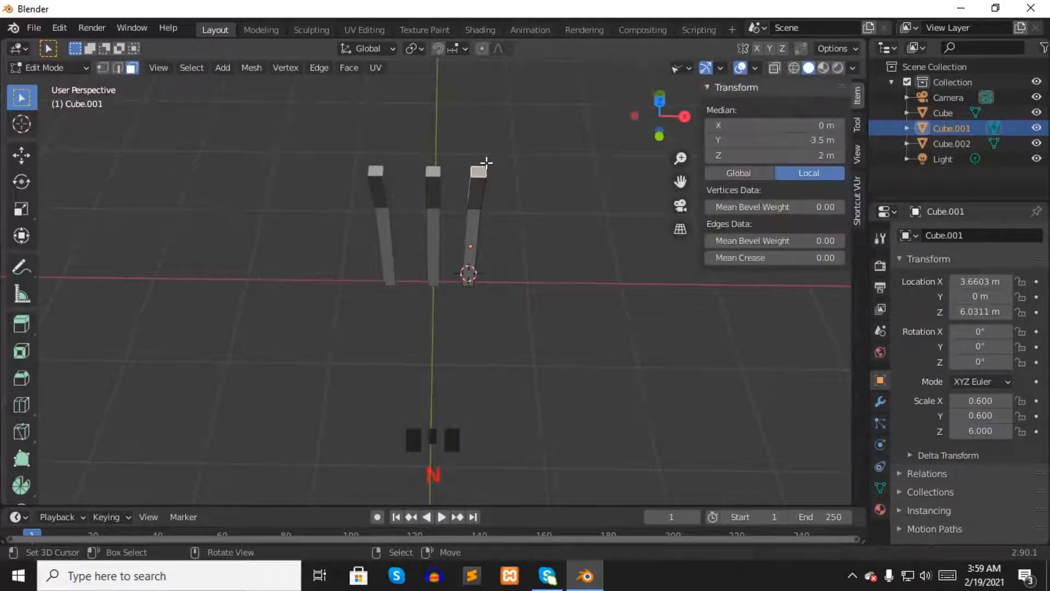
{"action": "left_click", "coordinate": [790, 131]}
{"action": "type", "text": "2"}
{"action": "key", "text": "Return"}
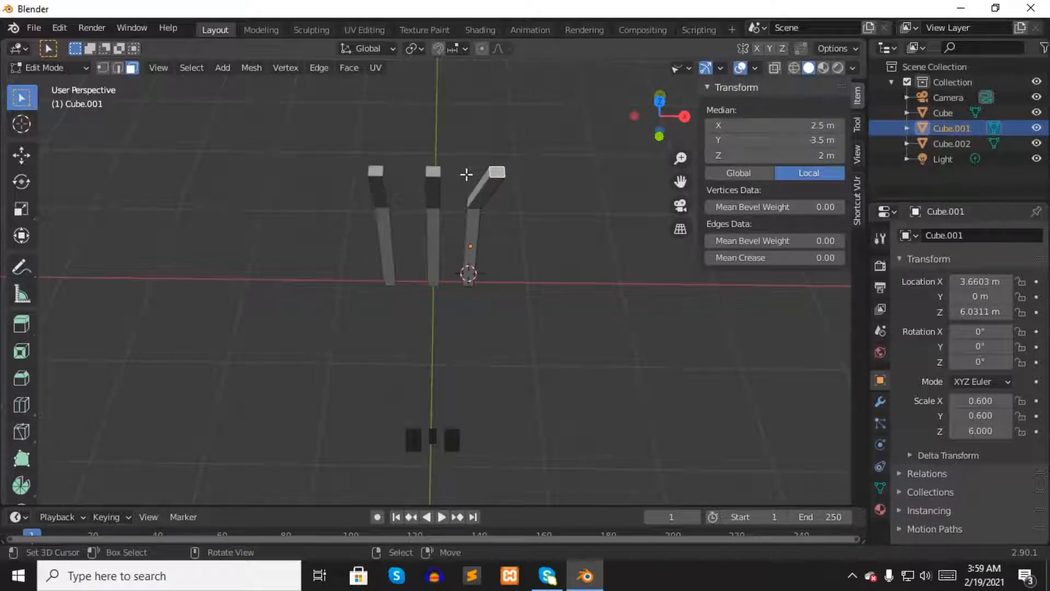
{"action": "key", "text": "n"}
{"action": "key", "text": "Tab"}
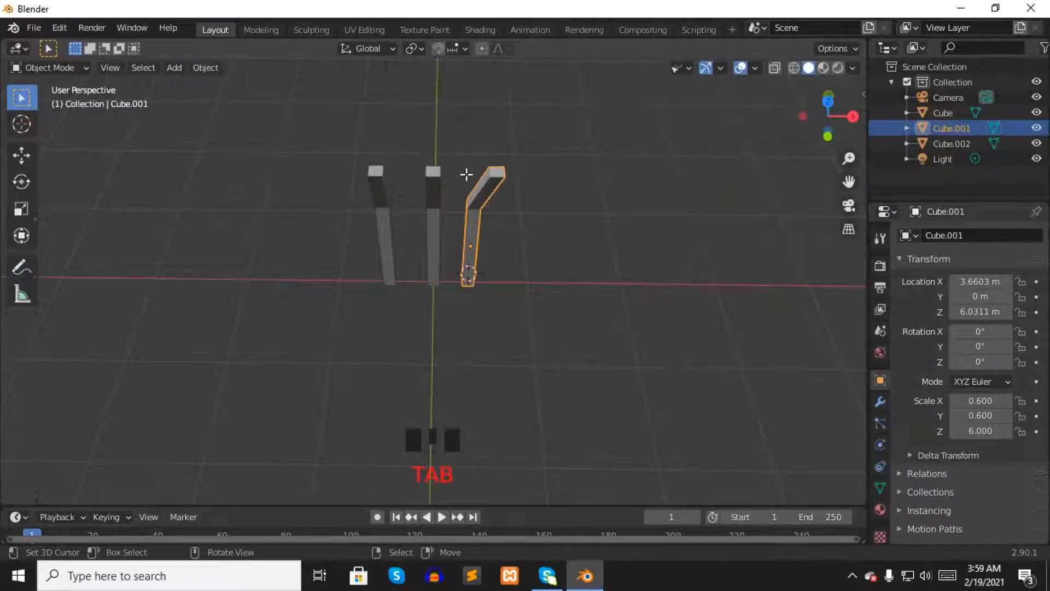
- In Edit Mode, set the local median X of the negative-X pillar's top face to -2.5 m
{"action": "right_click", "coordinate": [373, 176]}
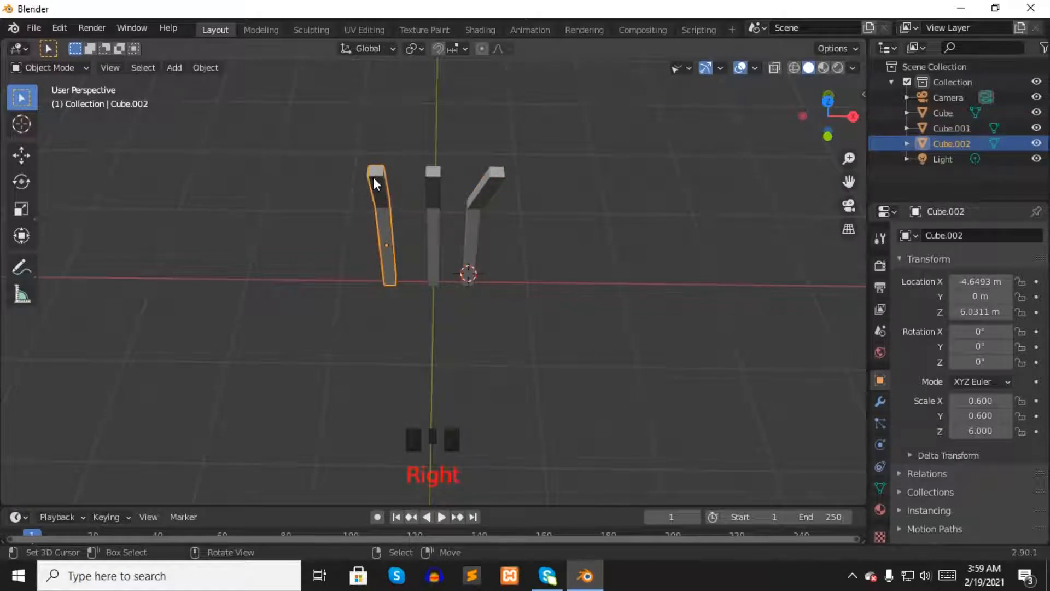
{"action": "key", "text": "Tab"}
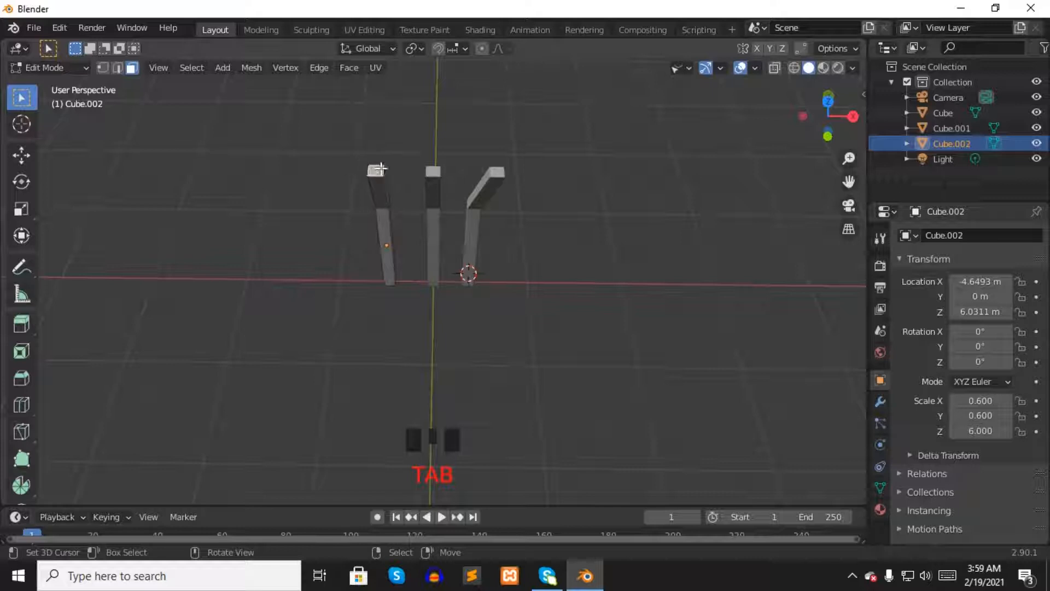
{"action": "key", "text": "n"}
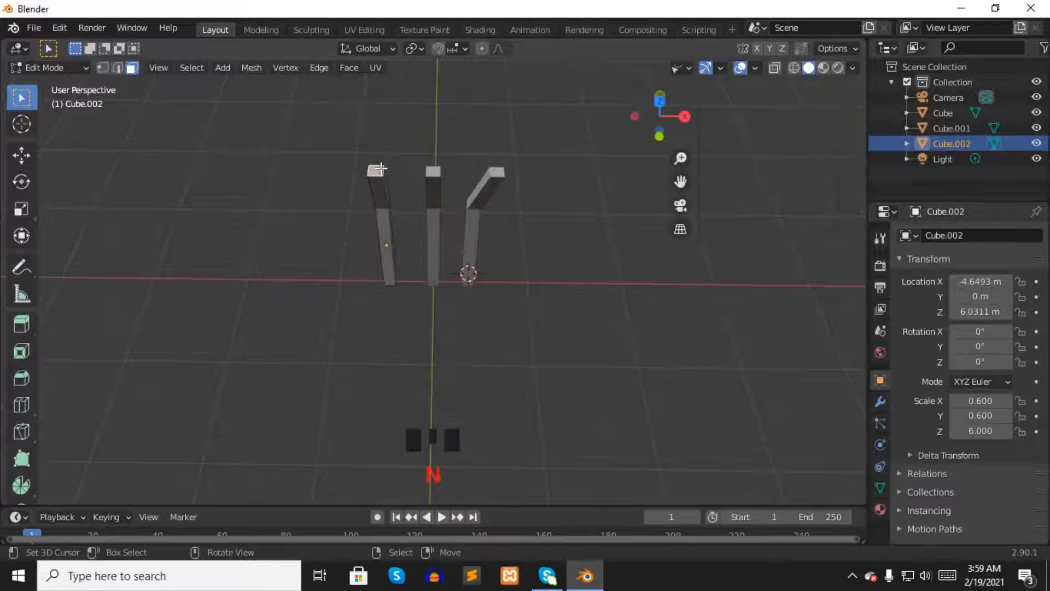
{"action": "left_click", "coordinate": [797, 126]}
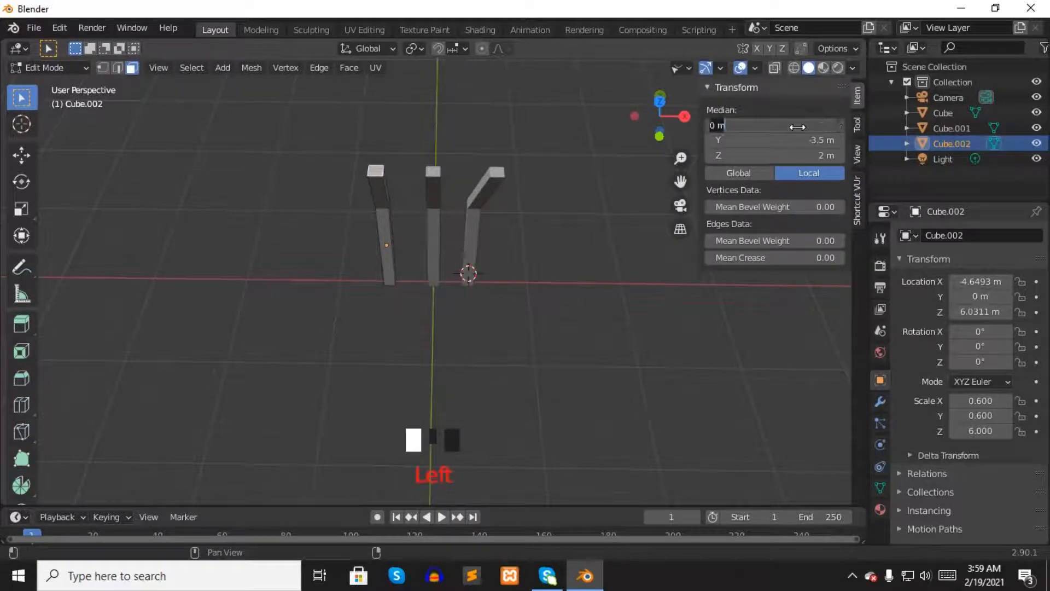
{"action": "key", "text": "BackSpace"}
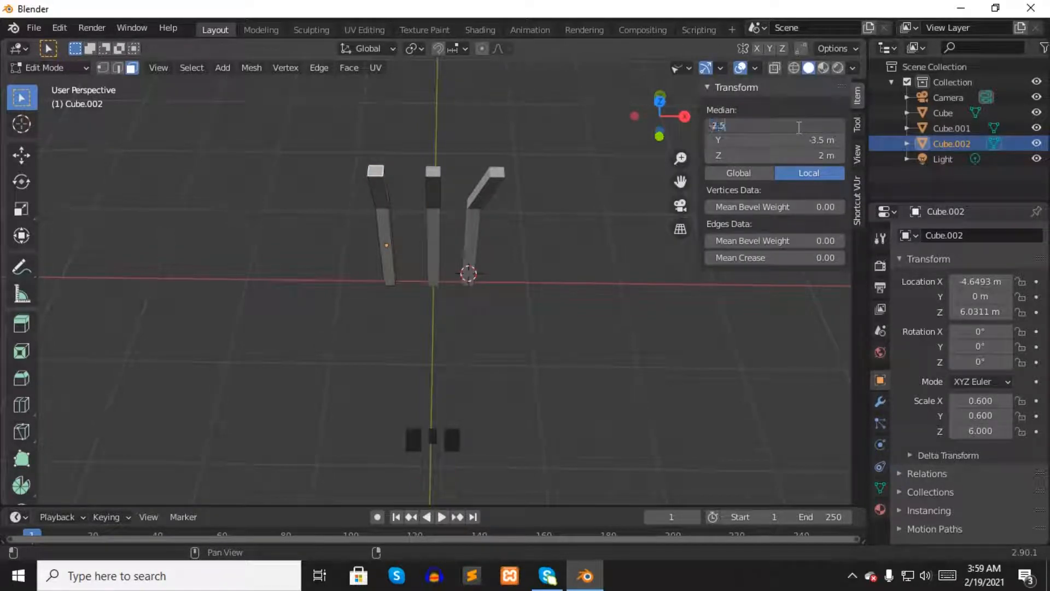
{"action": "type", "text": "-2.5"}
{"action": "key", "text": "Return"}
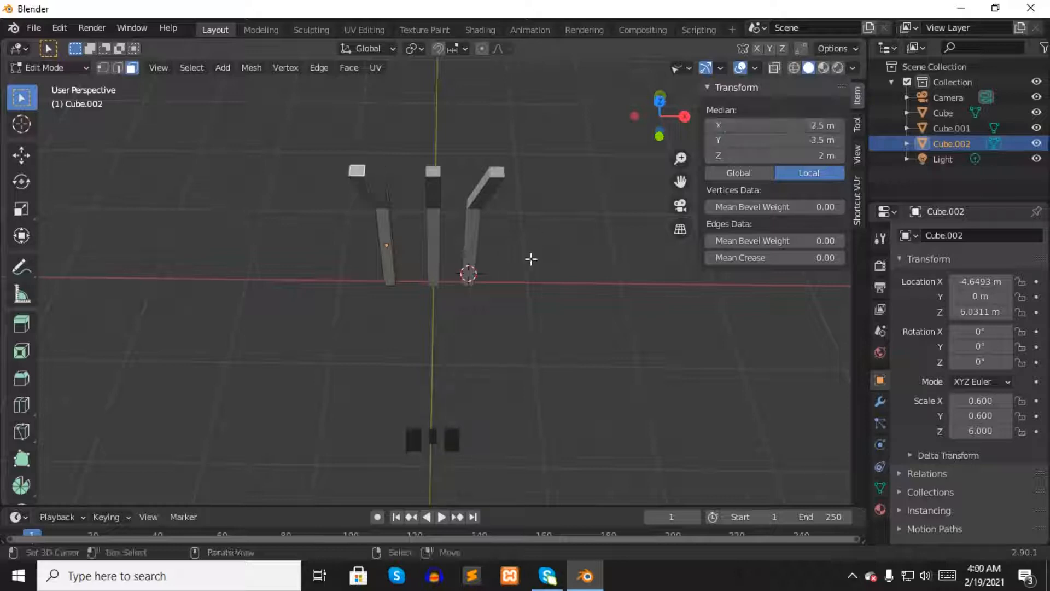
{"action": "key", "text": "n"}
- Add a loop cut around the negative-X pillar's slanted section and slide it up close to the top face
{"action": "middle_click_drag", "start_coordinate": [542, 255], "coordinate": [532, 174]}
{"action": "scroll", "coordinate": [539, 166], "scroll_direction": "down", "scroll_amount": 1}
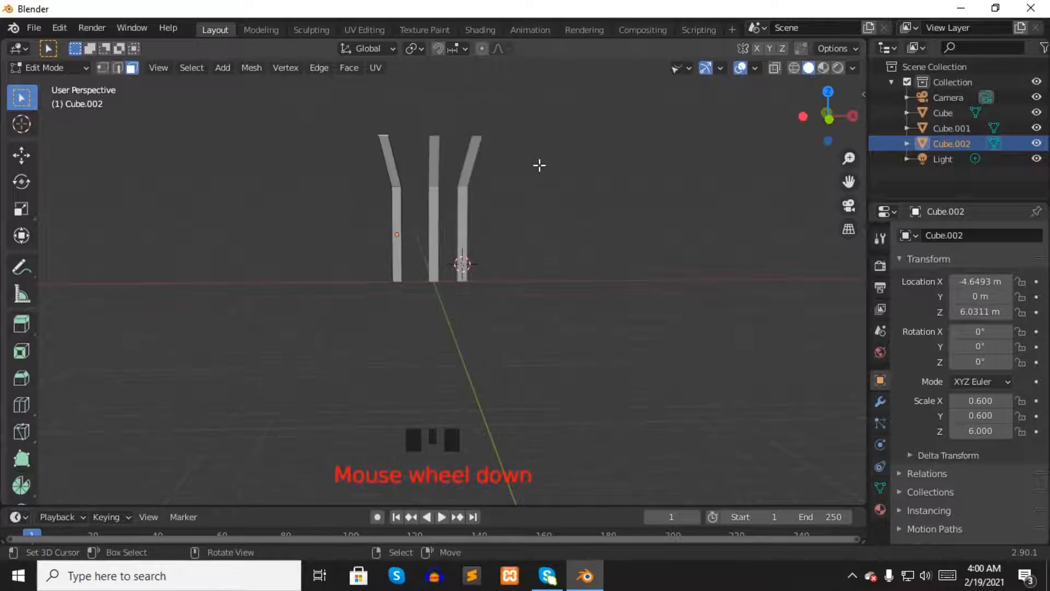
{"action": "key", "text": "KP_Decimal"}
{"action": "scroll", "coordinate": [539, 165], "scroll_direction": "down", "scroll_amount": 4}
{"action": "mouse_move", "coordinate": [593, 195]}
{"action": "middle_mouse_down"}
{"action": "mouse_move", "coordinate": [575, 190]}
{"action": "mouse_move", "coordinate": [598, 193]}
{"action": "middle_mouse_up"}
{"action": "scroll", "coordinate": [589, 192], "scroll_direction": "down", "scroll_amount": 2}
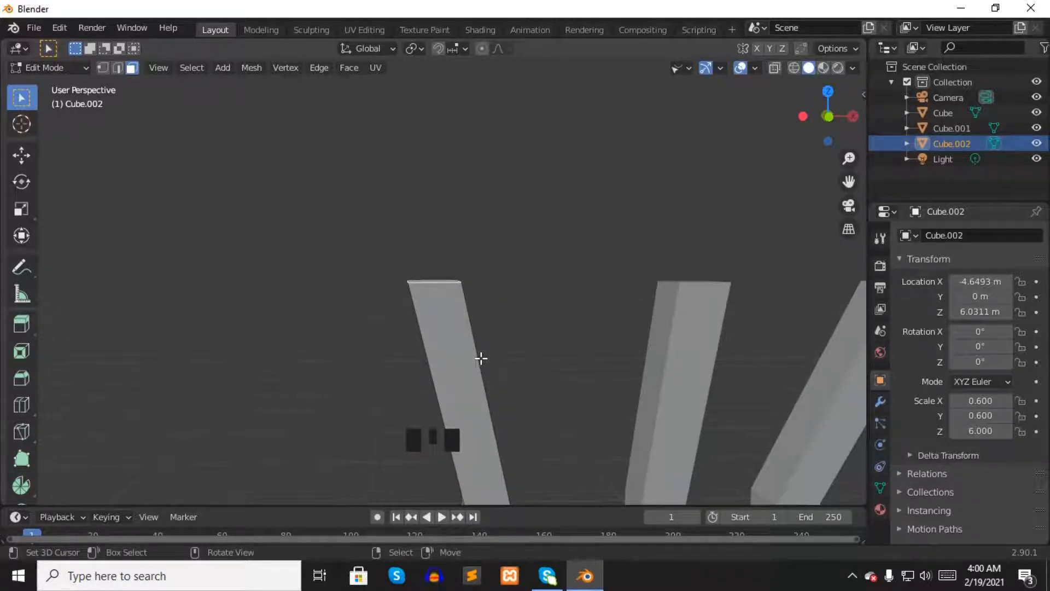
{"action": "key", "text": "ctrl+r"}
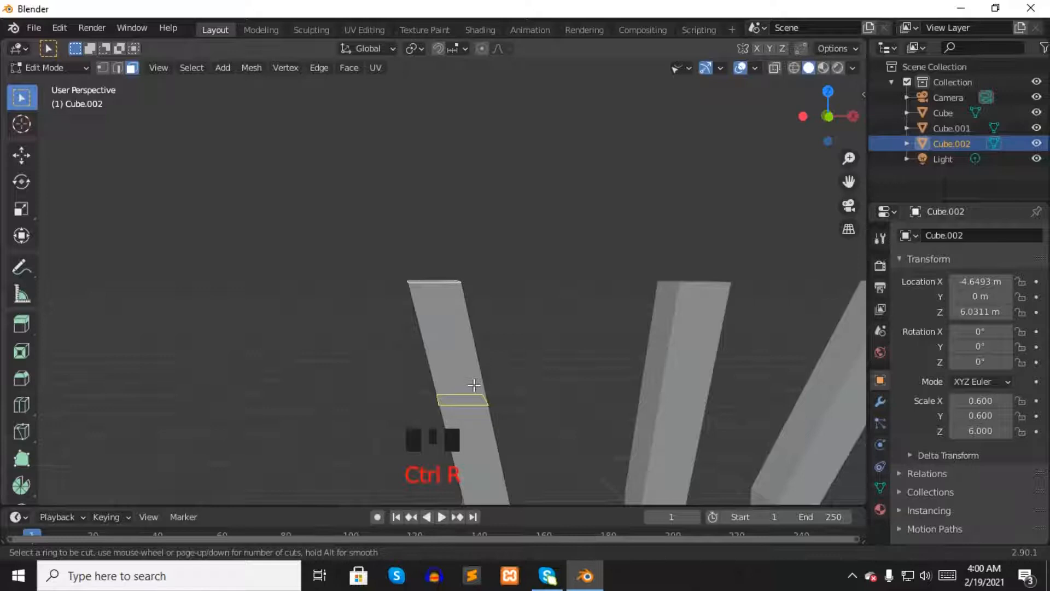
{"action": "left_click", "coordinate": [473, 384]}
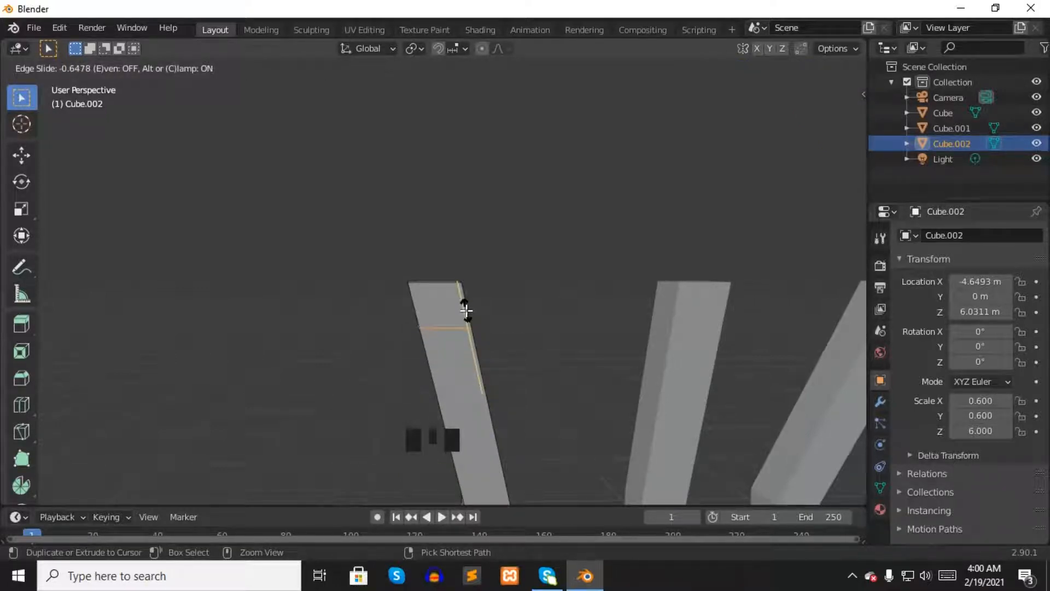
{"action": "left_click", "coordinate": [471, 251]}
- In face select mode, extrude the small side face above the new cut slightly outward toward the middle pillar
{"action": "scroll", "coordinate": [462, 245], "scroll_direction": "up", "scroll_amount": 3}
{"action": "middle_click_drag", "start_coordinate": [478, 246], "coordinate": [424, 247]}
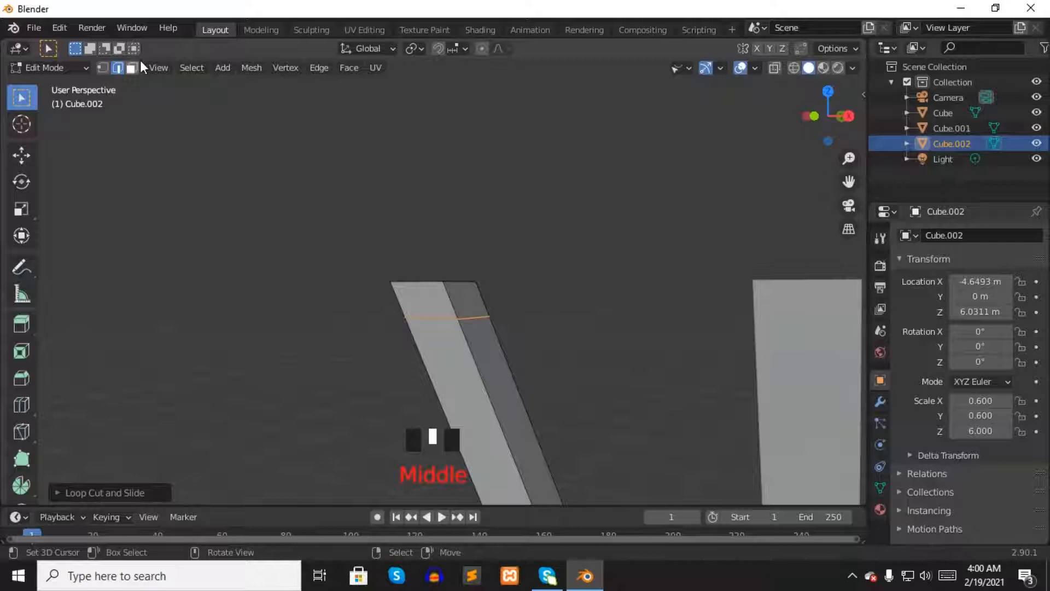
{"action": "left_click", "coordinate": [131, 68]}
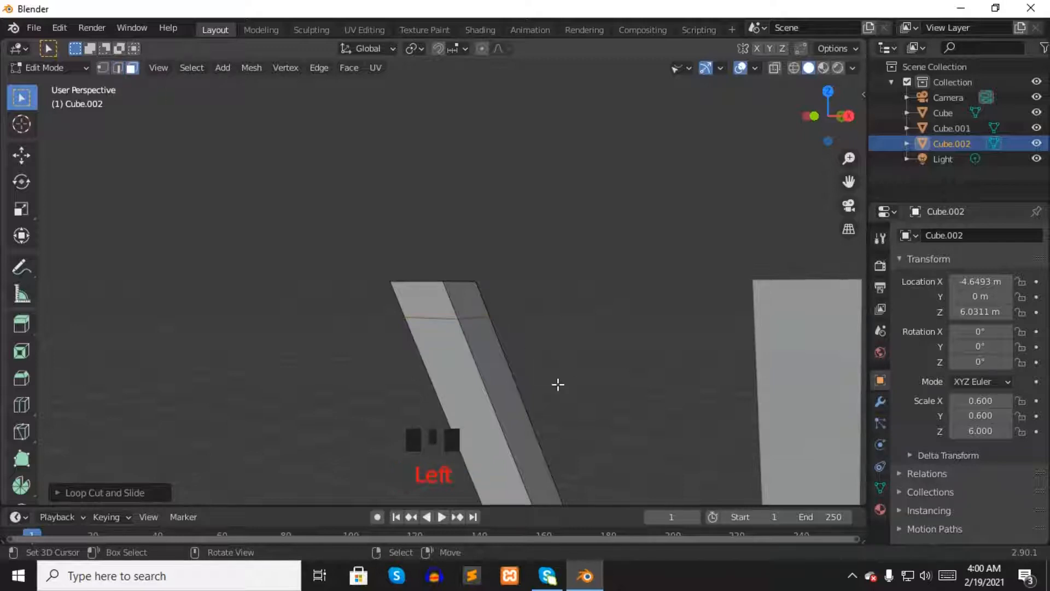
{"action": "right_click", "coordinate": [471, 300]}
{"action": "middle_click_drag", "start_coordinate": [522, 263], "coordinate": [598, 279]}
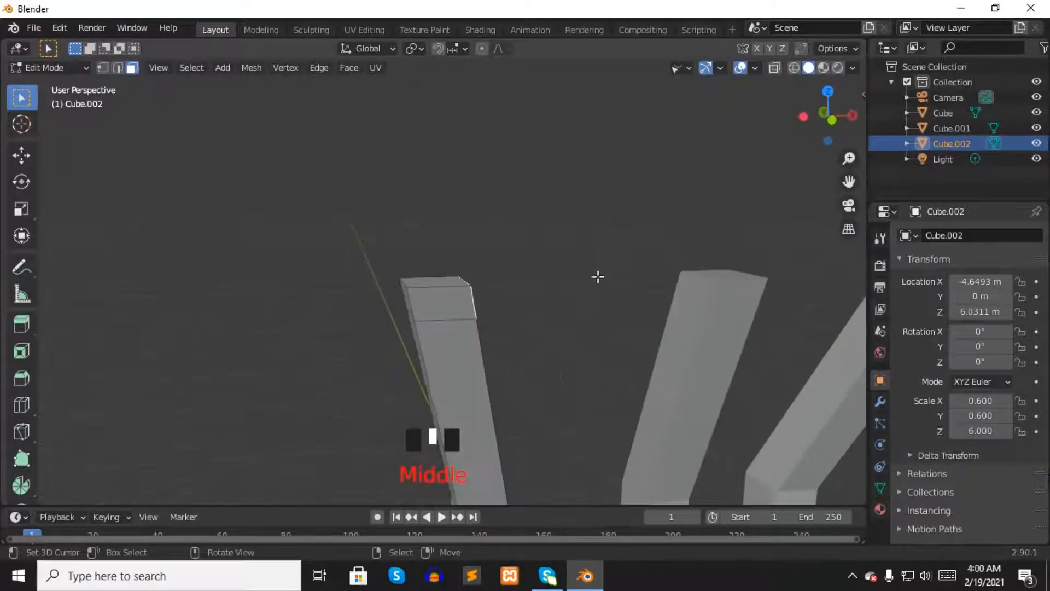
{"action": "scroll", "coordinate": [586, 272], "scroll_direction": "down", "scroll_amount": 3}
{"action": "key", "text": "e"}
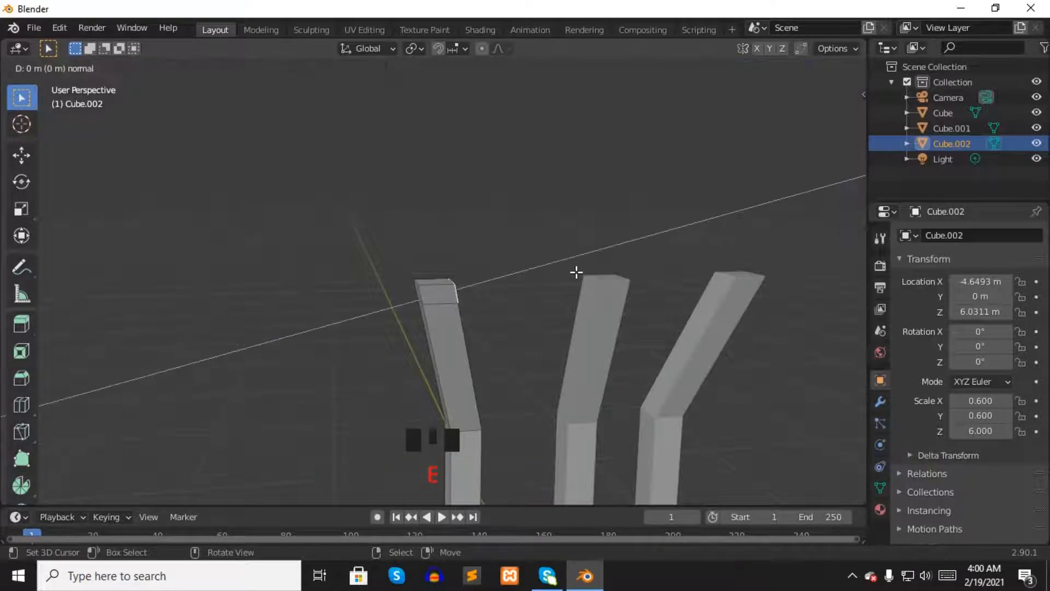
{"action": "left_click", "coordinate": [580, 269]}
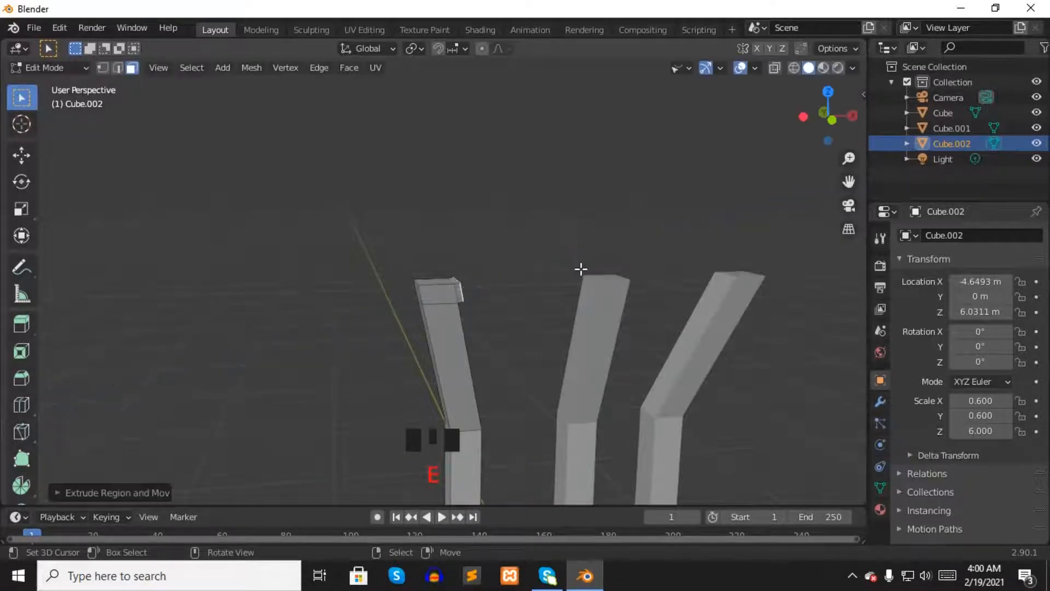
- In front view, move the extruded face along X past the middle pillar until it overlaps the far pillar's slanted top, forming a crossbeam
{"action": "key", "text": "KP_1"}
{"action": "scroll", "coordinate": [581, 265], "scroll_direction": "up", "scroll_amount": 6}
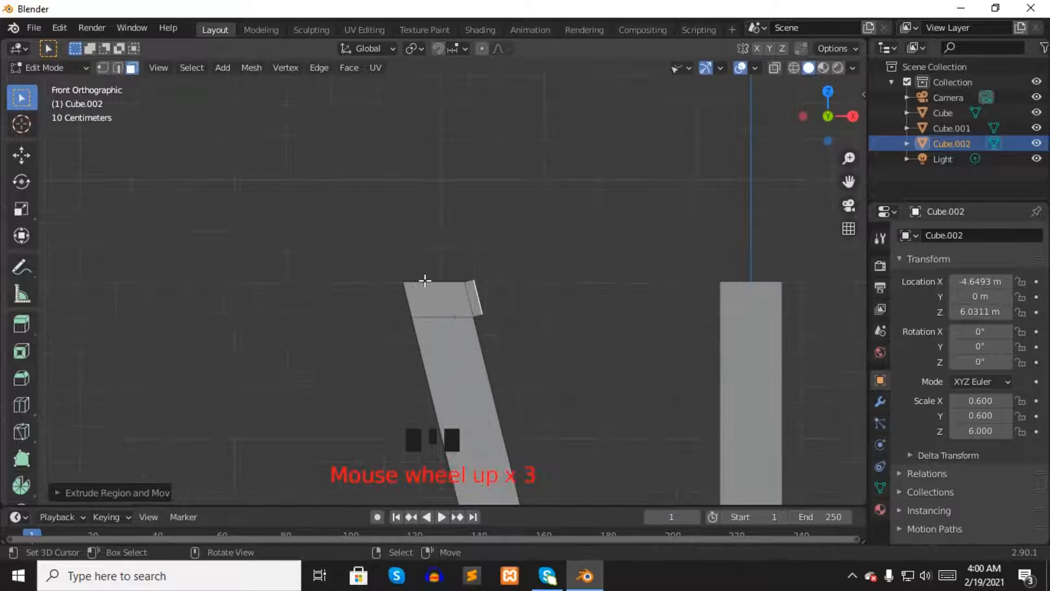
{"action": "scroll", "coordinate": [564, 288], "scroll_direction": "down", "scroll_amount": 1}
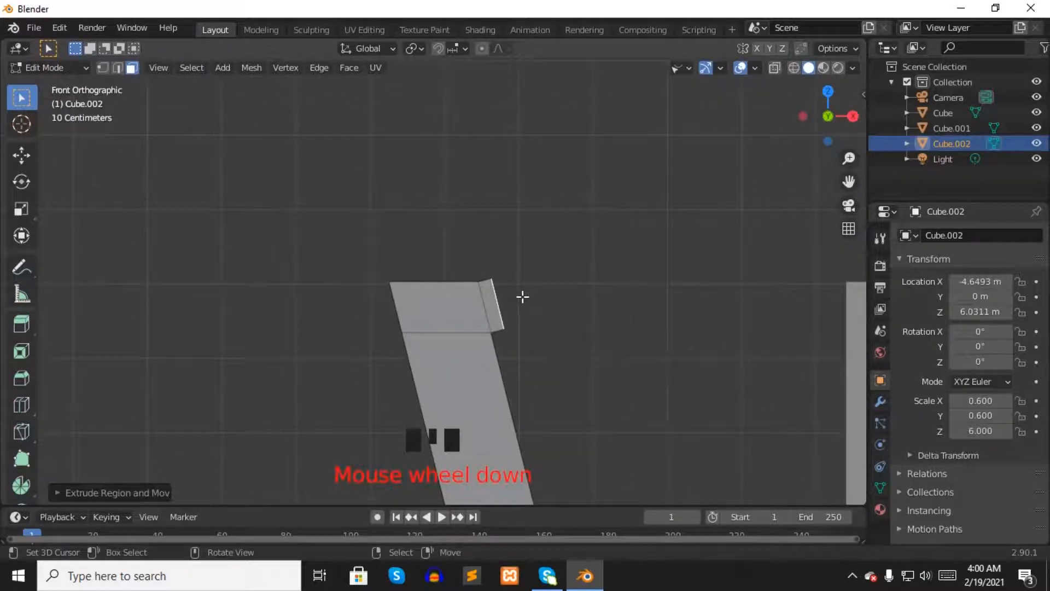
{"action": "key", "text": "g"}
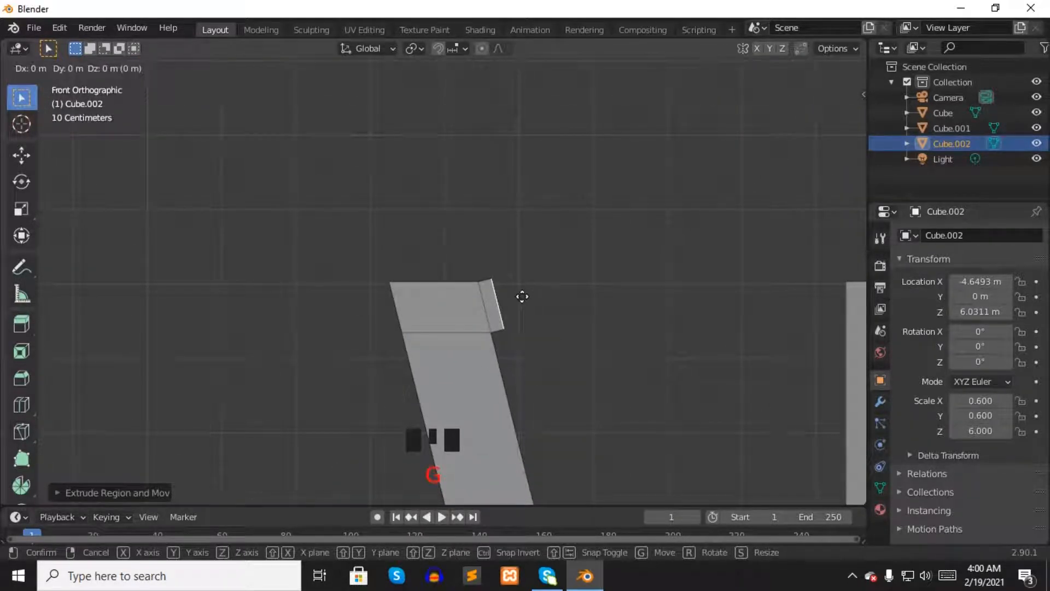
{"action": "left_click", "coordinate": [793, 299]}
{"action": "scroll", "coordinate": [793, 299], "scroll_direction": "down", "scroll_amount": 6}
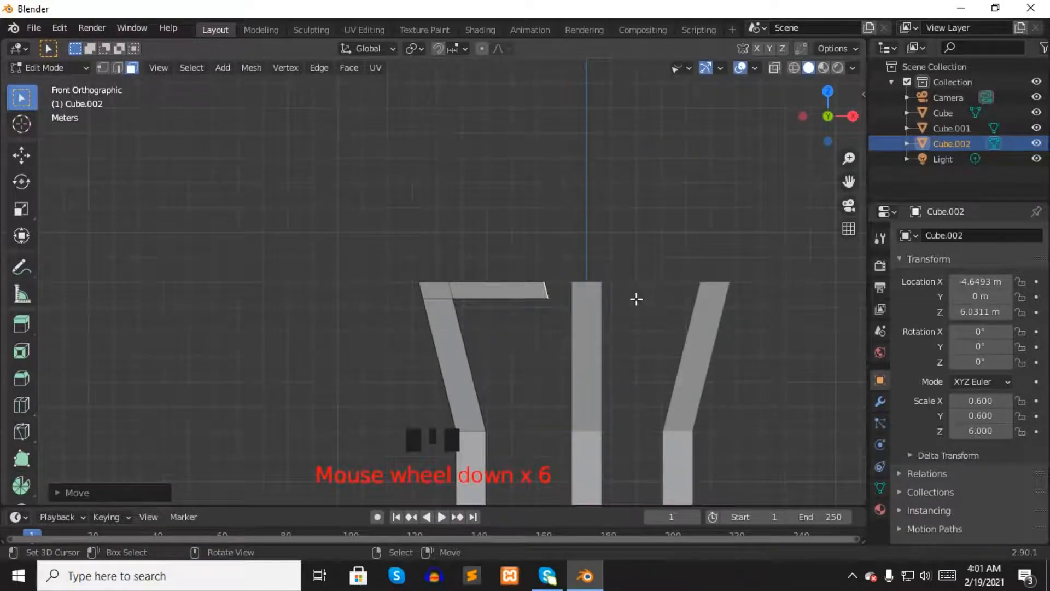
{"action": "key", "text": "g"}
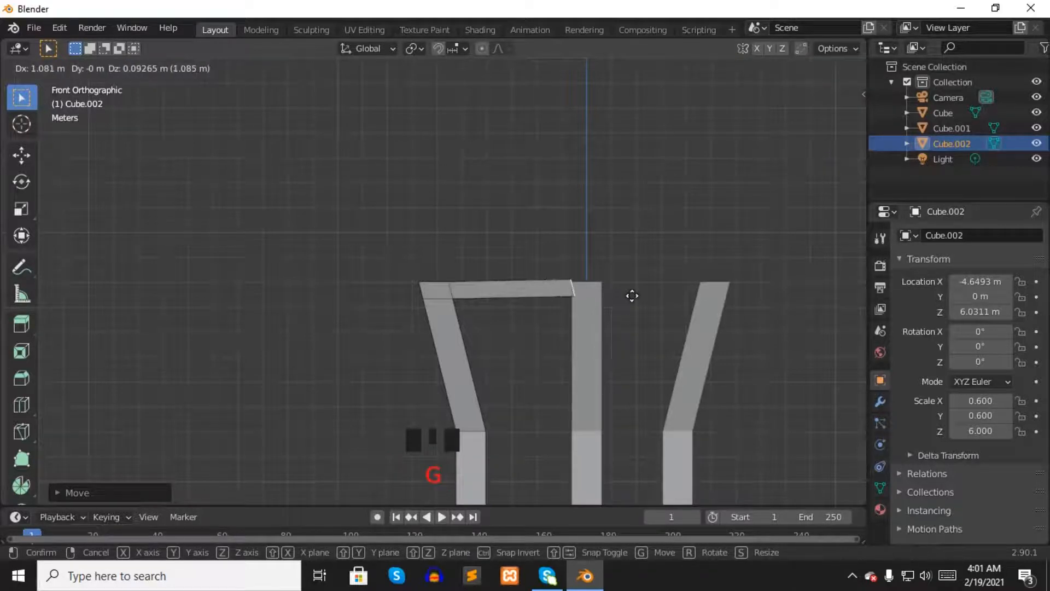
{"action": "key", "text": "x"}
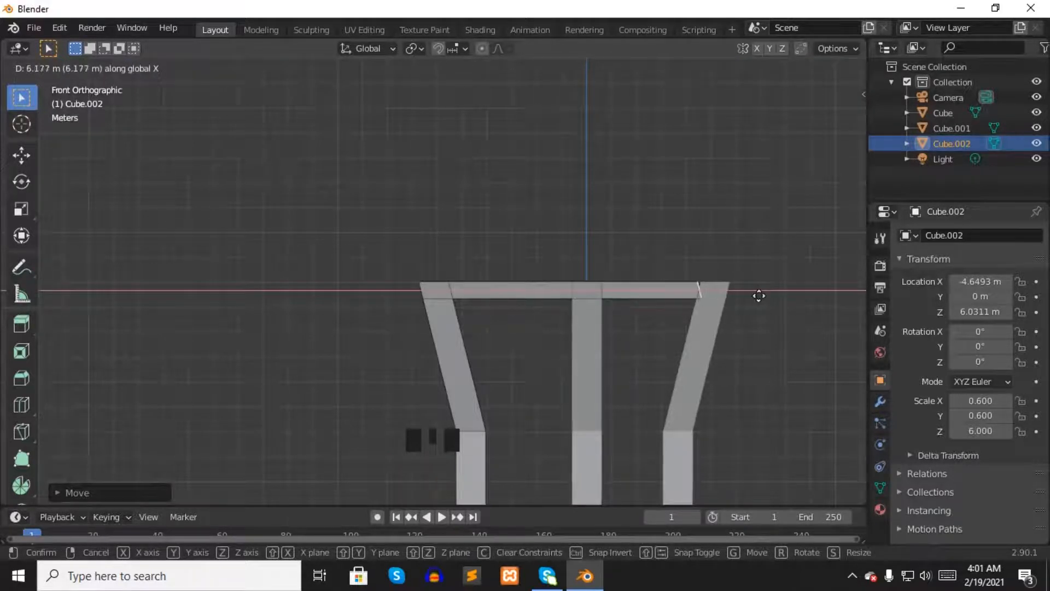
{"action": "left_click", "coordinate": [770, 297]}
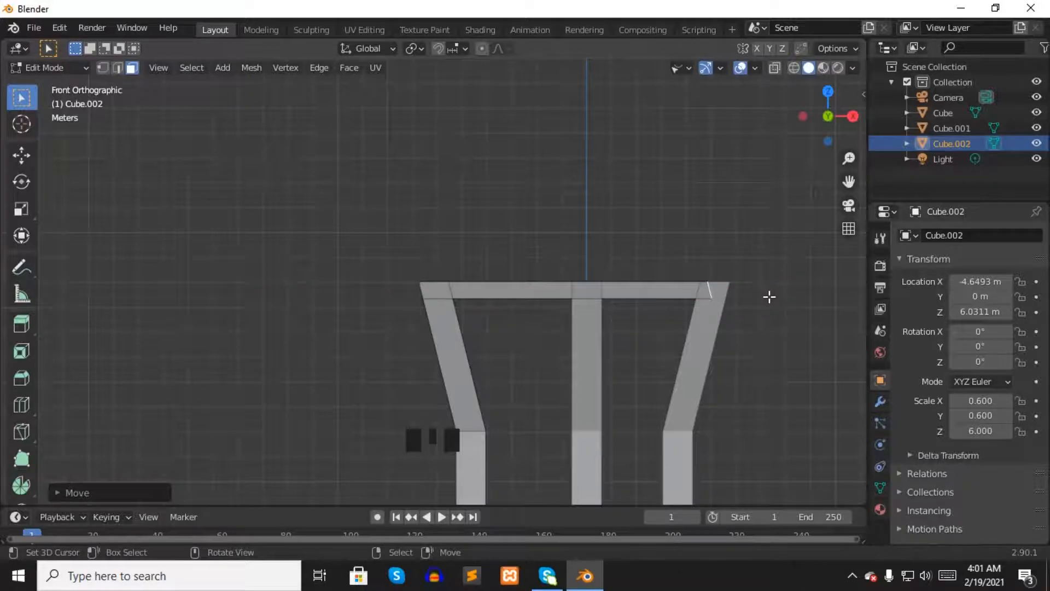
{"action": "key", "text": "KP_Decimal"}
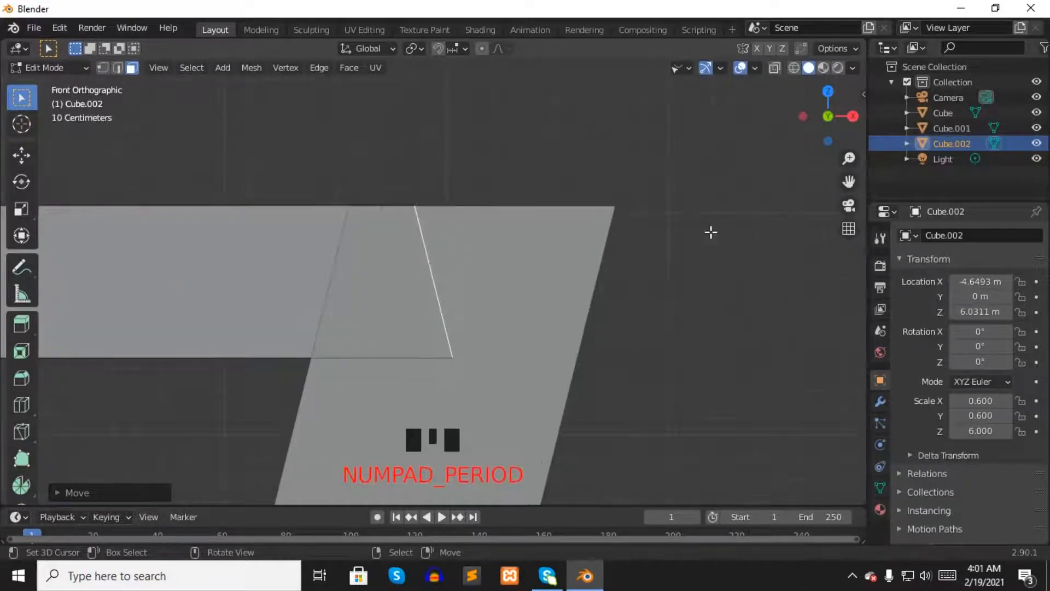
- Return to Object Mode, select all three pillar objects, join them into a single object, and deselect it
{"action": "scroll", "coordinate": [297, 187], "scroll_direction": "up", "scroll_amount": 2}
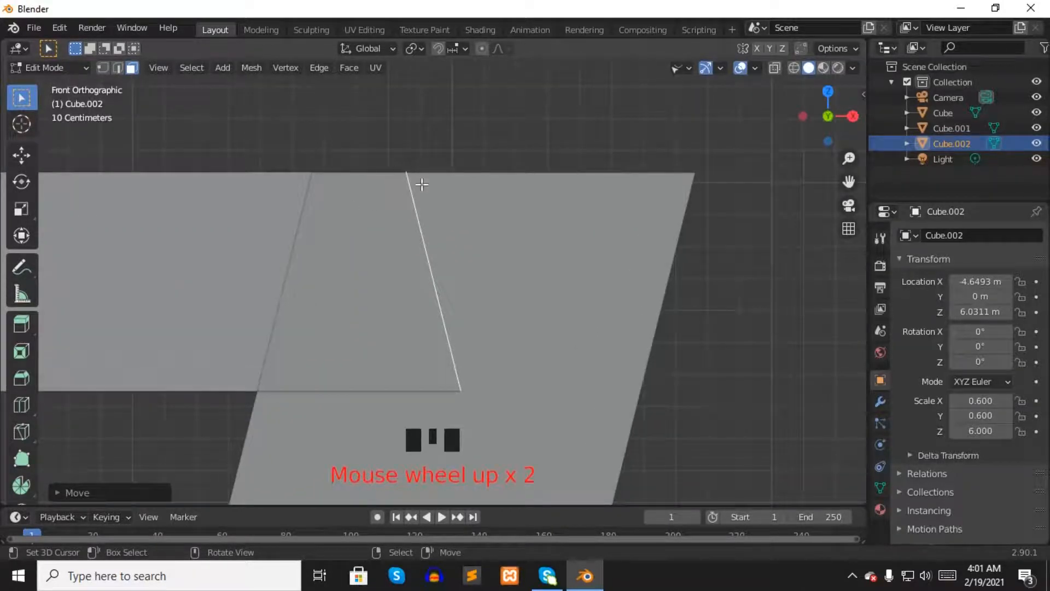
{"action": "scroll", "coordinate": [421, 185], "scroll_direction": "down", "scroll_amount": 2}
{"action": "right_click", "coordinate": [251, 297]}
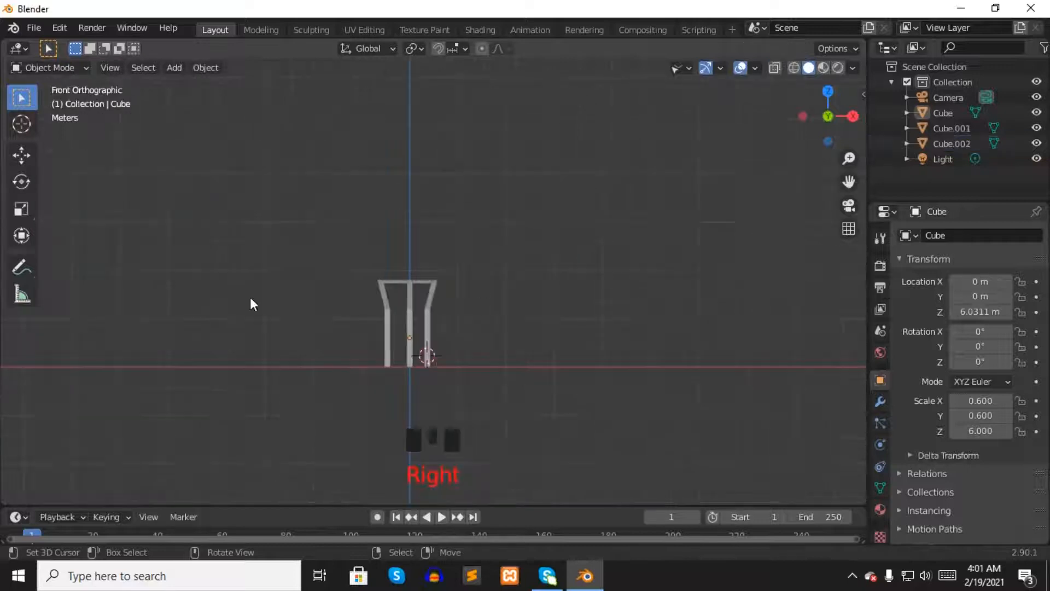
{"action": "left_click_drag", "start_coordinate": [243, 269], "coordinate": [575, 382]}
{"action": "scroll", "coordinate": [340, 311], "scroll_direction": "up", "scroll_amount": 3}
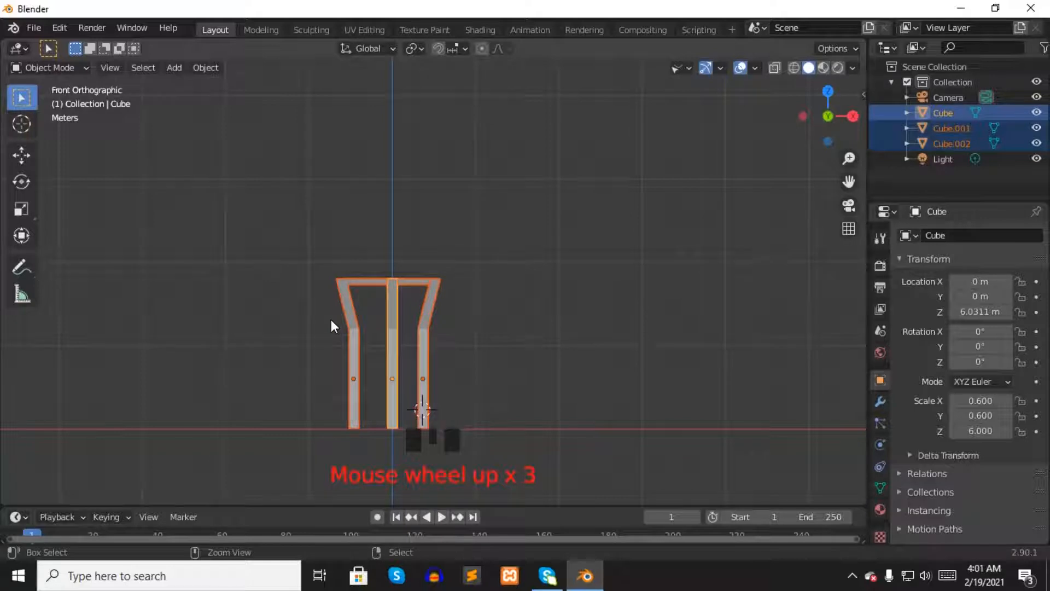
{"action": "key", "text": "ctrl+j"}
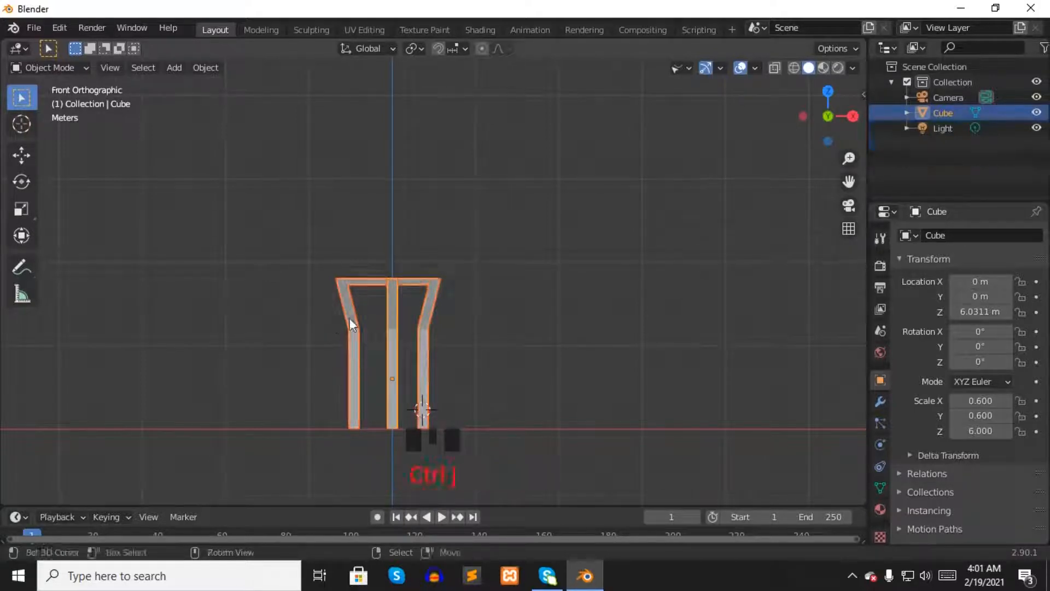
{"action": "scroll", "coordinate": [373, 304], "scroll_direction": "up", "scroll_amount": 1}
{"action": "middle_click_drag", "start_coordinate": [393, 309], "coordinate": [383, 312]}
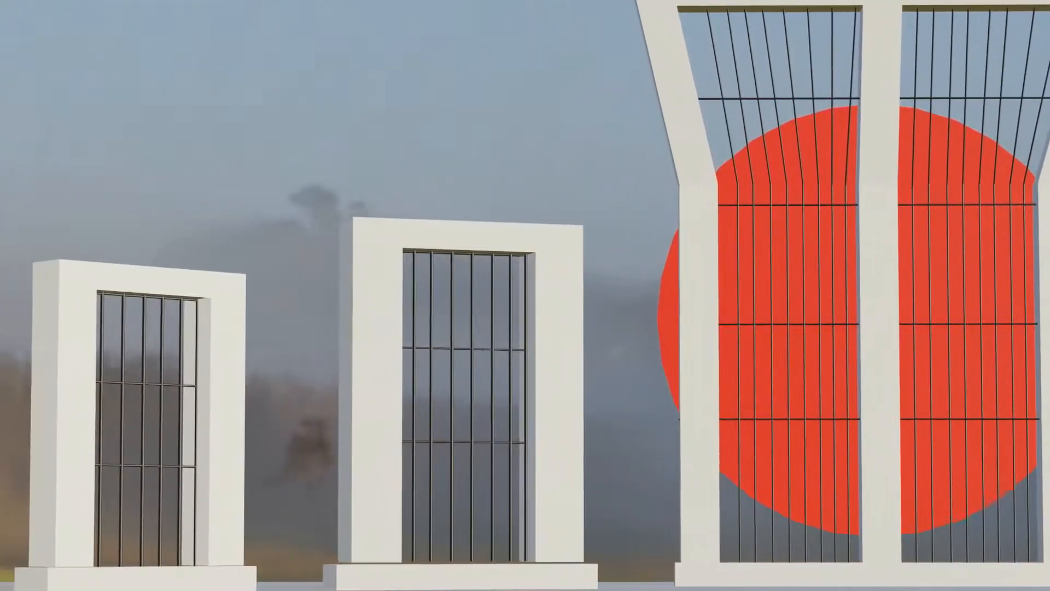
{"action": "key", "text": "KP_Decimal"}
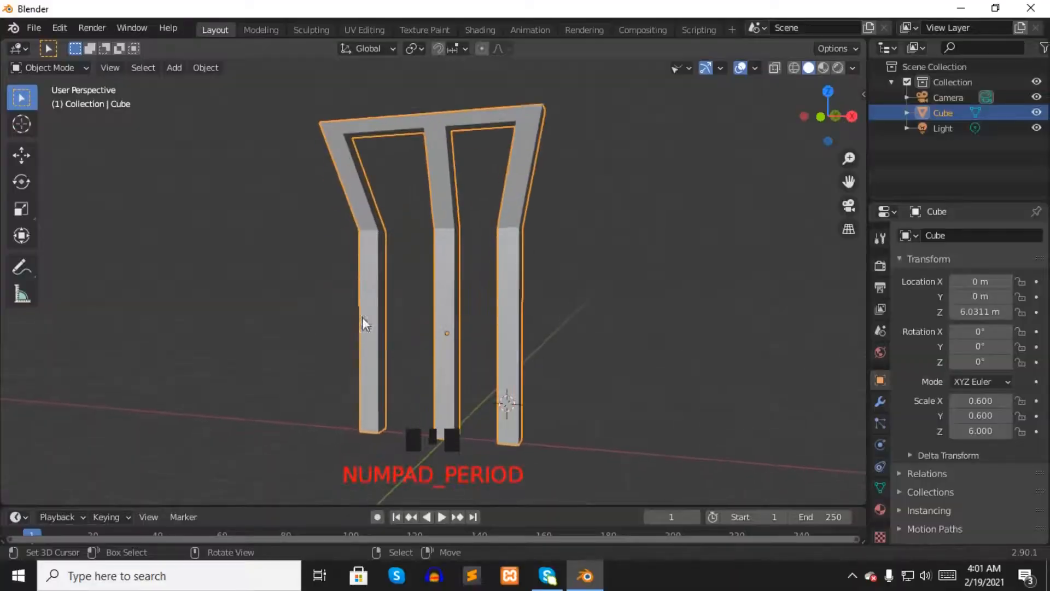
{"action": "middle_click_drag", "start_coordinate": [363, 321], "coordinate": [392, 255]}
{"action": "right_click", "coordinate": [504, 270]}
- Place the 3D cursor near the ground on the positive-X side of the joined frame and add a mesh cube there
{"action": "scroll", "coordinate": [505, 270], "scroll_direction": "down", "scroll_amount": 2}
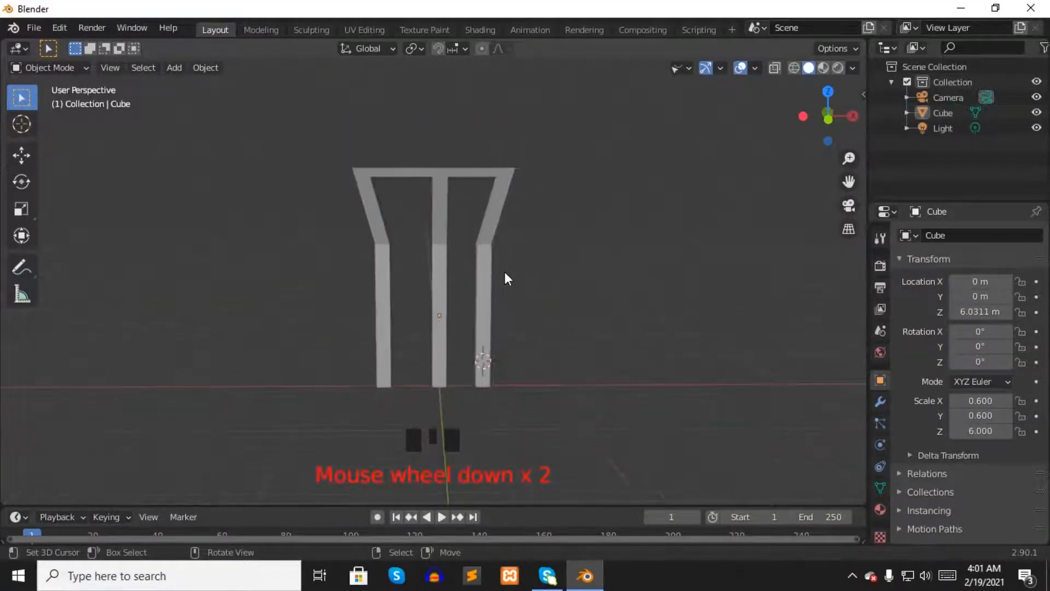
{"action": "scroll", "coordinate": [672, 337], "scroll_direction": "up", "scroll_amount": 1}
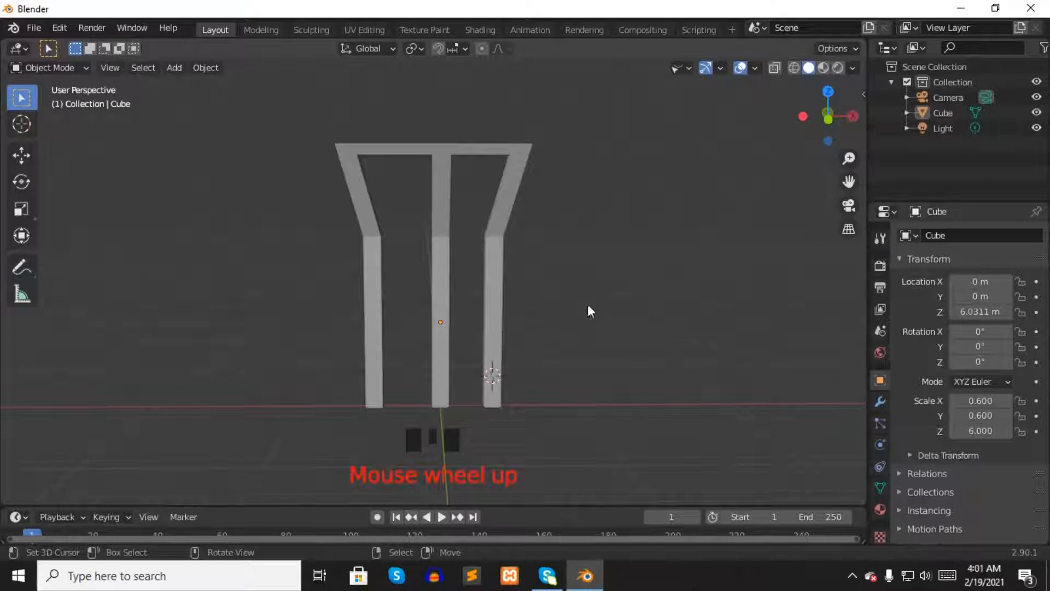
{"action": "scroll", "coordinate": [575, 335], "scroll_direction": "down", "scroll_amount": 2}
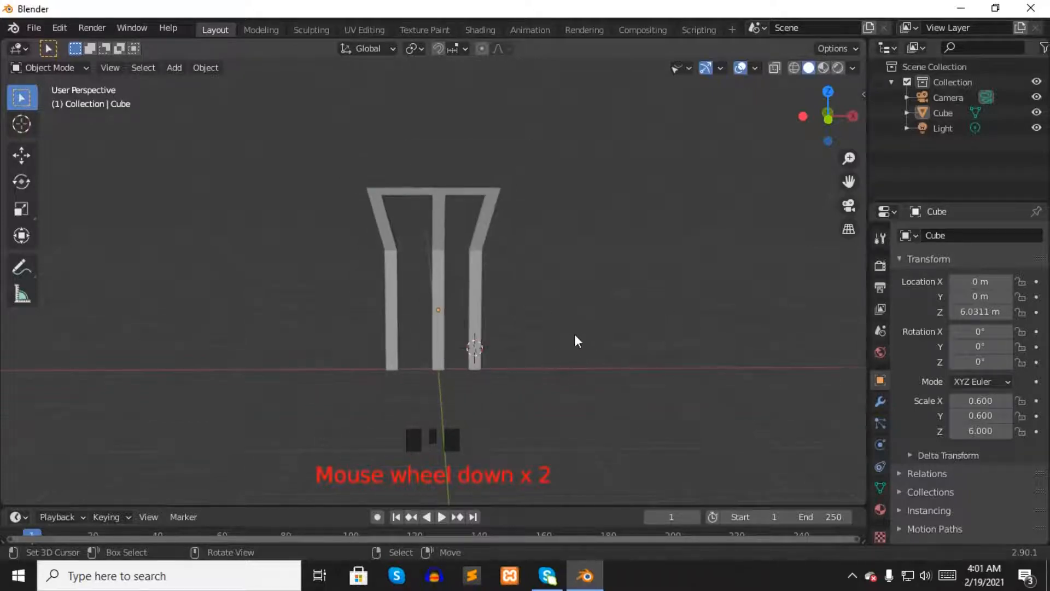
{"action": "left_click", "coordinate": [560, 363]}
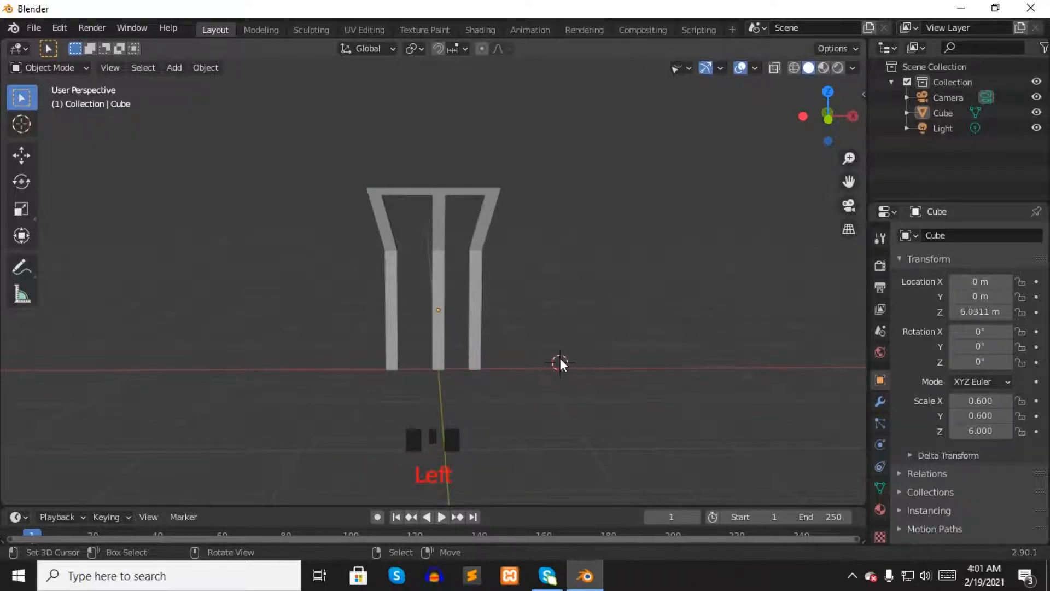
{"action": "key", "text": "shift+a"}
{"action": "mouse_move", "coordinate": [553, 245]}
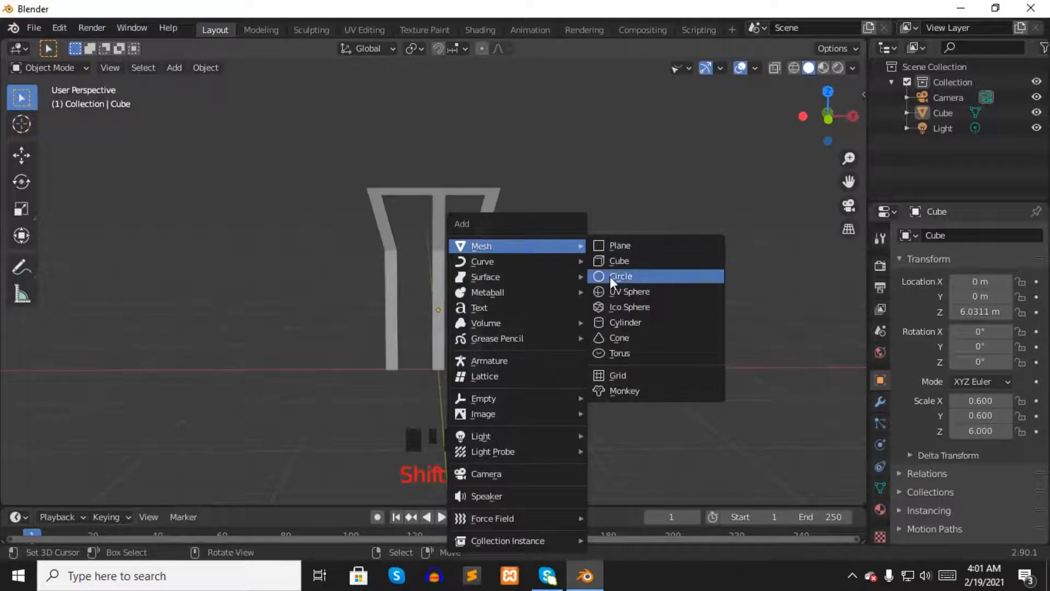
{"action": "left_click", "coordinate": [614, 260]}
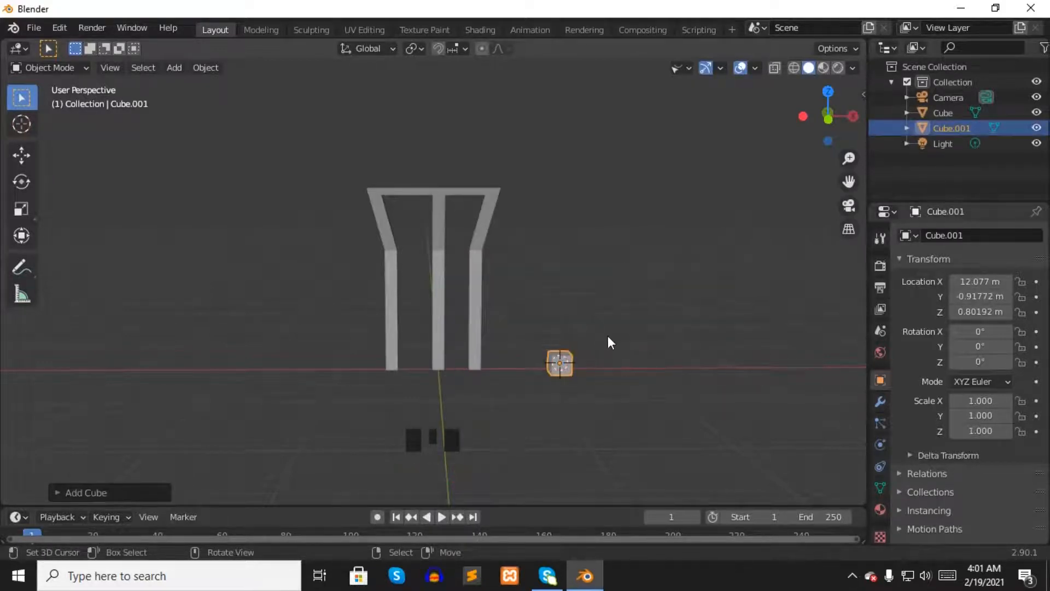
- Set the new cube's dimensions to 1.5 m in X, 1.5 m in Y and 10 m in Z
{"action": "key", "text": "n"}
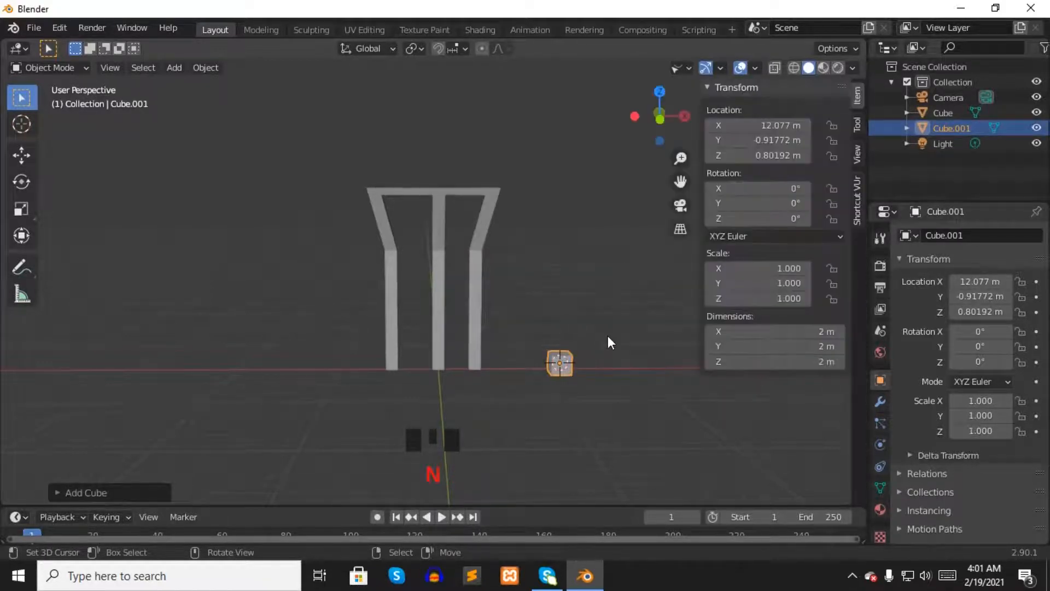
{"action": "left_click", "coordinate": [782, 364]}
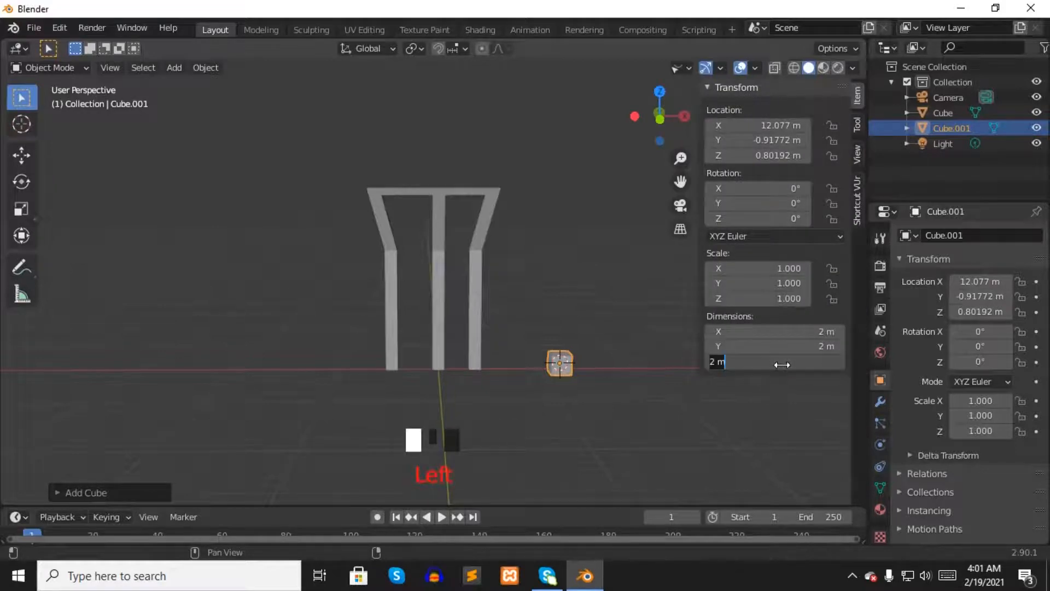
{"action": "type", "text": "10"}
{"action": "key", "text": "Return"}
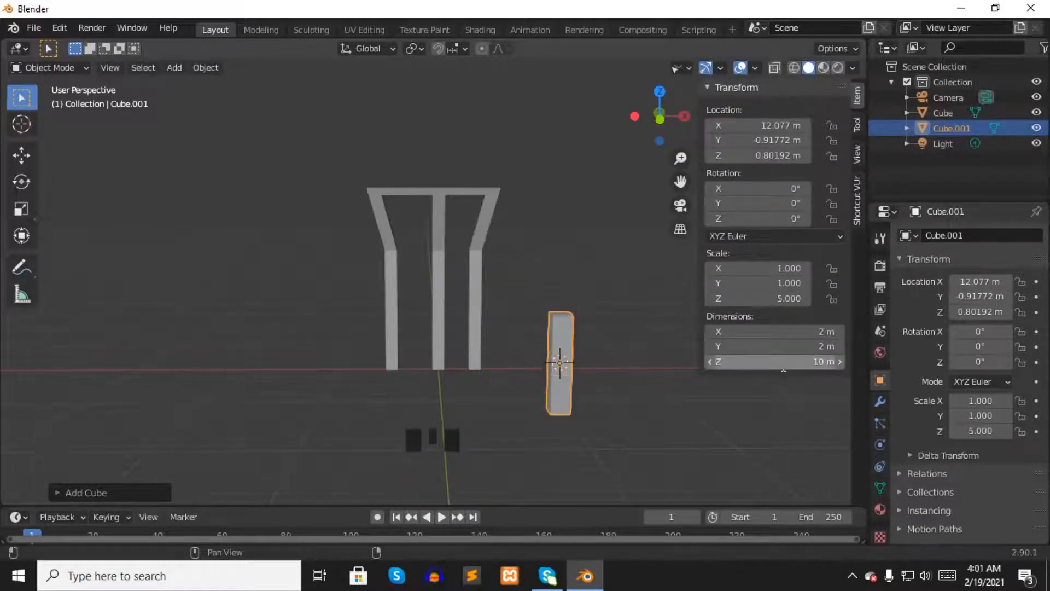
{"action": "left_click", "coordinate": [791, 348]}
{"action": "type", "text": "1.5"}
{"action": "key", "text": "Return"}
{"action": "double_click", "coordinate": [794, 332]}
{"action": "type", "text": "1.5"}
{"action": "key", "text": "Return"}
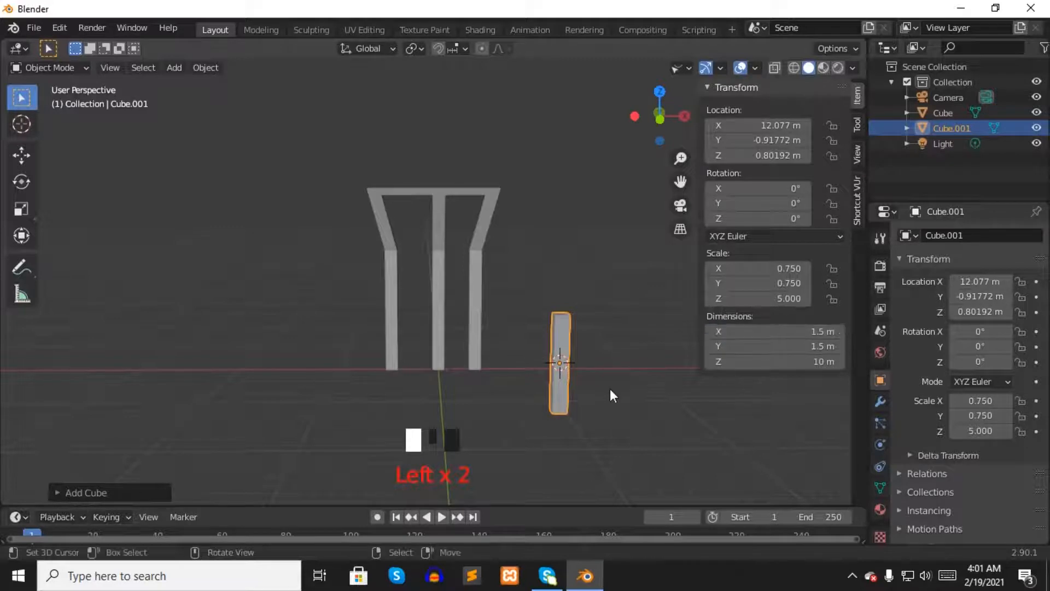
{"action": "key", "text": "n"}
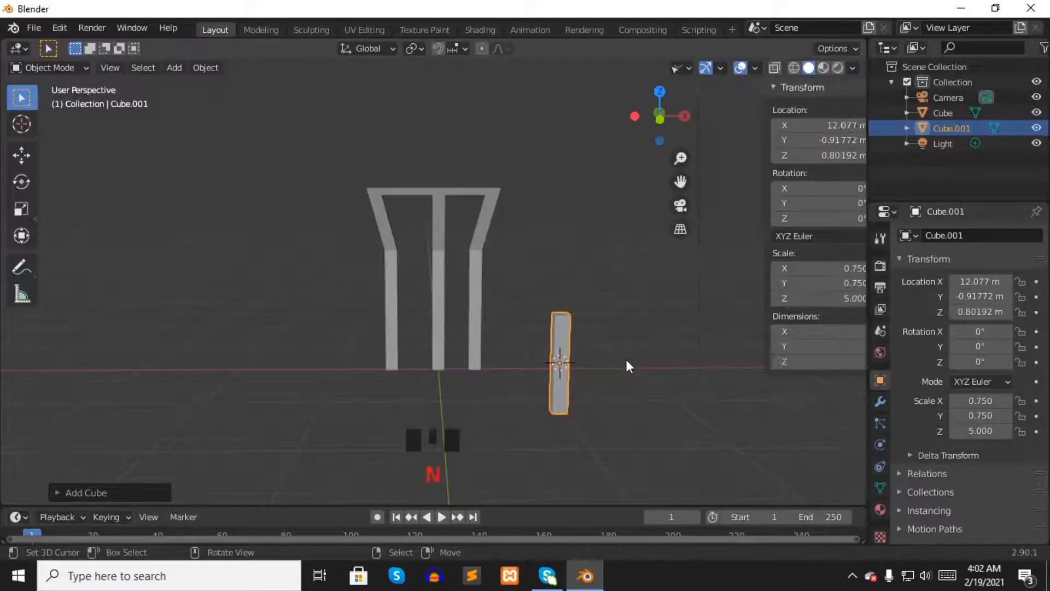
- Move the new pillar along Z to about 5.08 m so its base rests on the ground line in front view
{"action": "key", "text": "g"}
{"action": "key", "text": "z"}
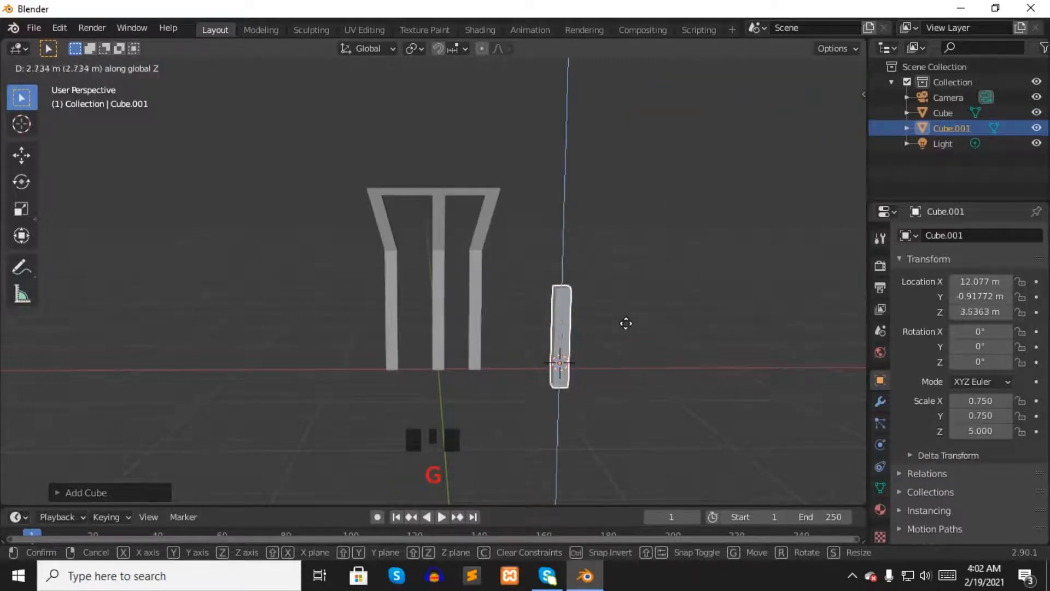
{"action": "left_click", "coordinate": [626, 314]}
{"action": "key", "text": "KP_1"}
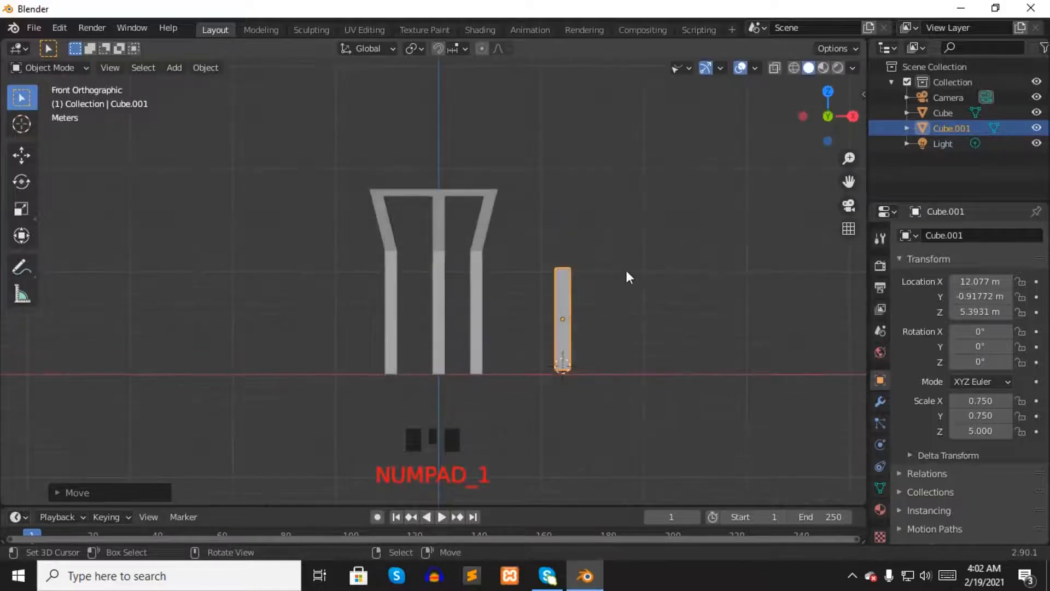
{"action": "scroll", "coordinate": [600, 328], "scroll_direction": "up", "scroll_amount": 2}
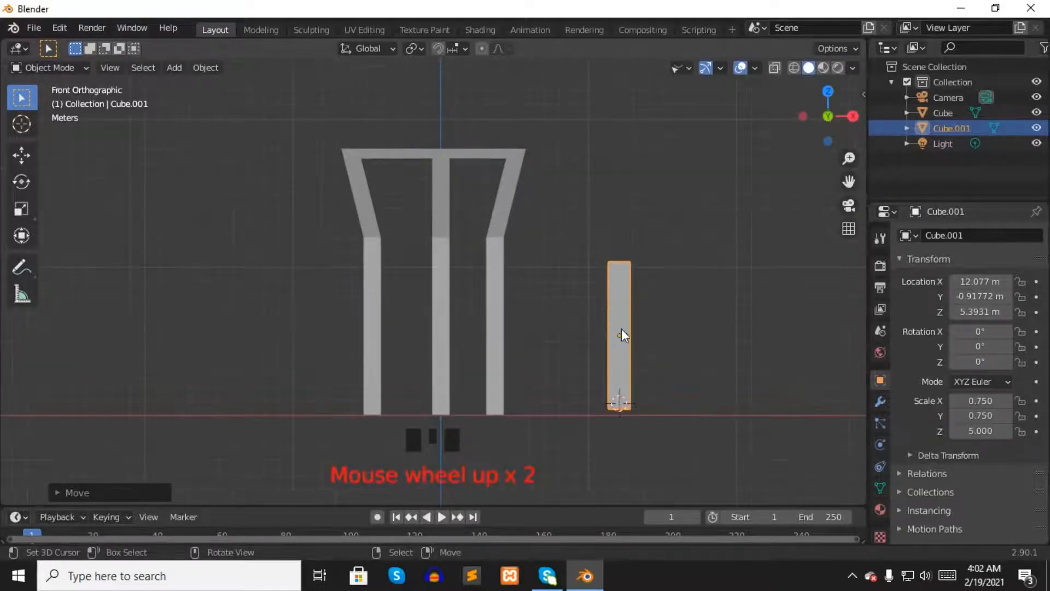
{"action": "key", "text": "g"}
{"action": "key", "text": "z"}
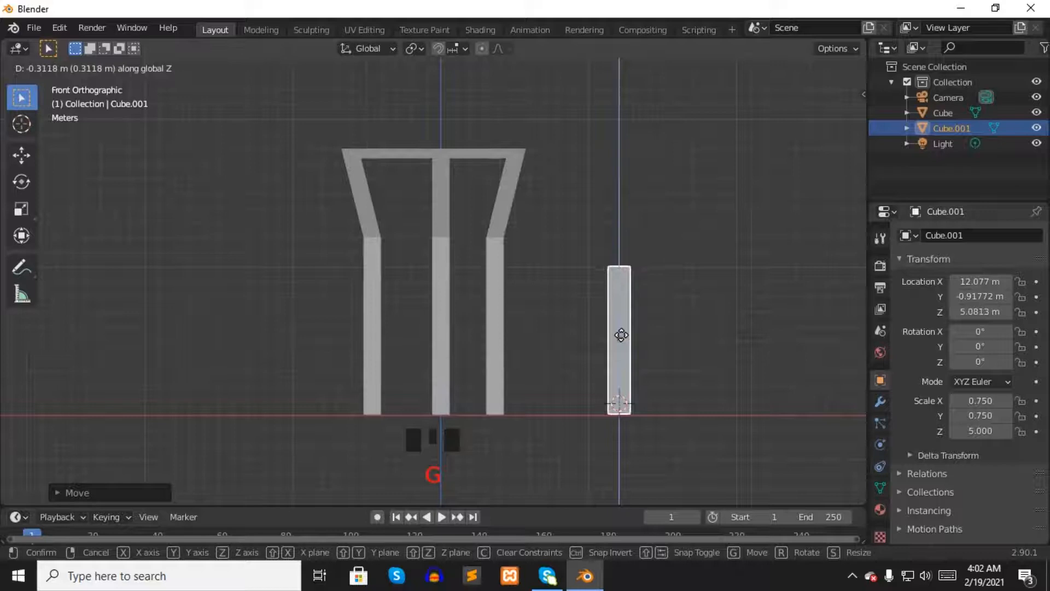
{"action": "left_click", "coordinate": [622, 335]}
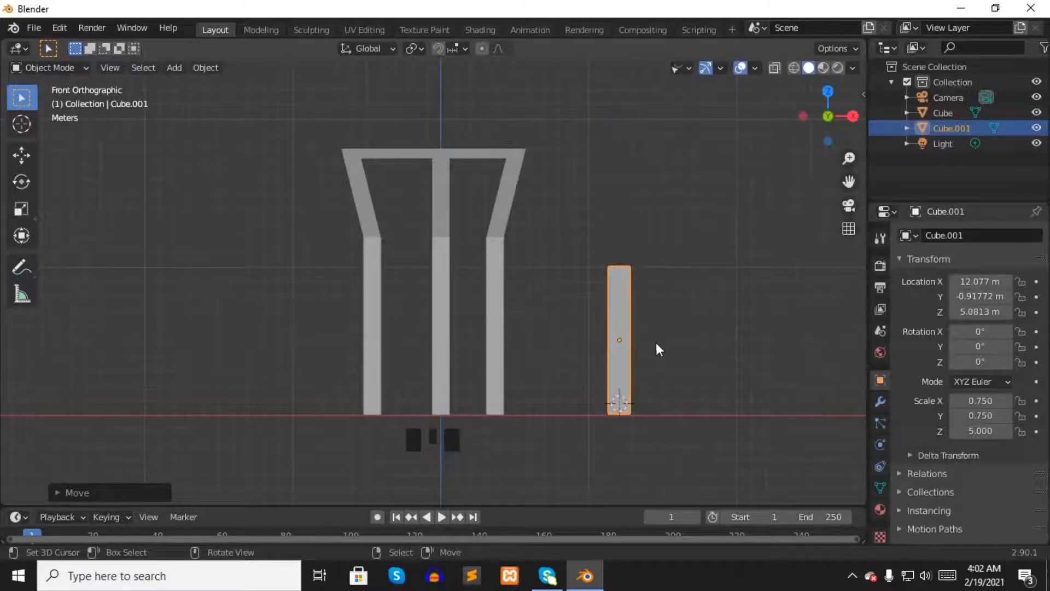
- Duplicate the 10 m pillar along X, placing the copy at an X location of about 17.69 m
{"action": "key", "text": "shift+d"}
{"action": "key", "text": "x"}
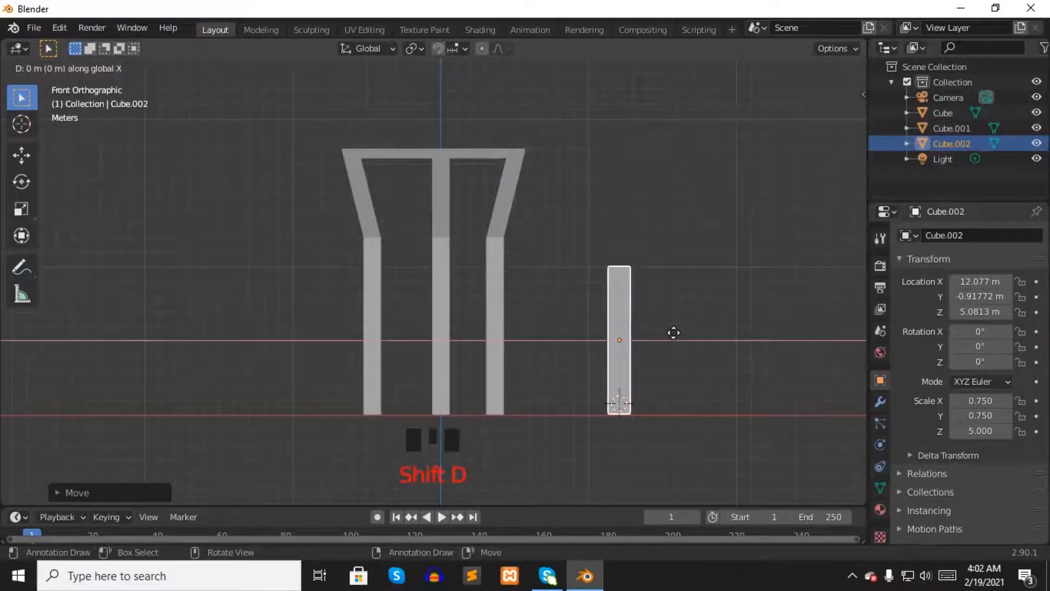
{"action": "left_click", "coordinate": [757, 336]}
{"action": "scroll", "coordinate": [750, 331], "scroll_direction": "up", "scroll_amount": 1}
{"action": "scroll", "coordinate": [753, 332], "scroll_direction": "down", "scroll_amount": 4}
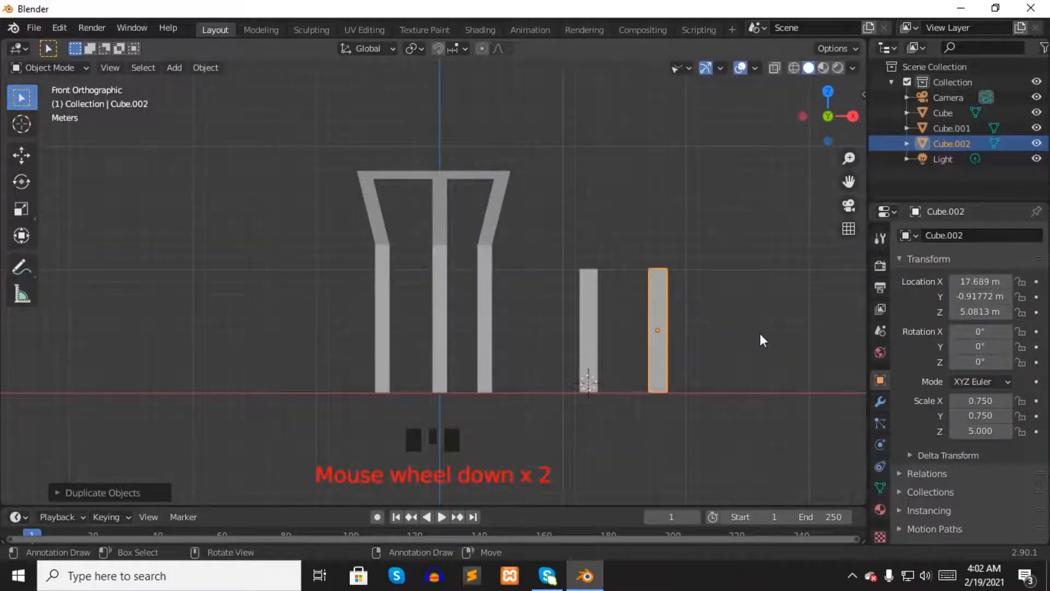
{"action": "scroll", "coordinate": [624, 312], "scroll_direction": "up", "scroll_amount": 1}
- In Edit Mode, add a horizontal loop cut around the duplicated pillar and slide it up close to its top
{"action": "mouse_move", "coordinate": [623, 312]}
{"action": "middle_mouse_down"}
{"action": "mouse_move", "coordinate": [630, 334]}
{"action": "mouse_move", "coordinate": [629, 309]}
{"action": "middle_mouse_up"}
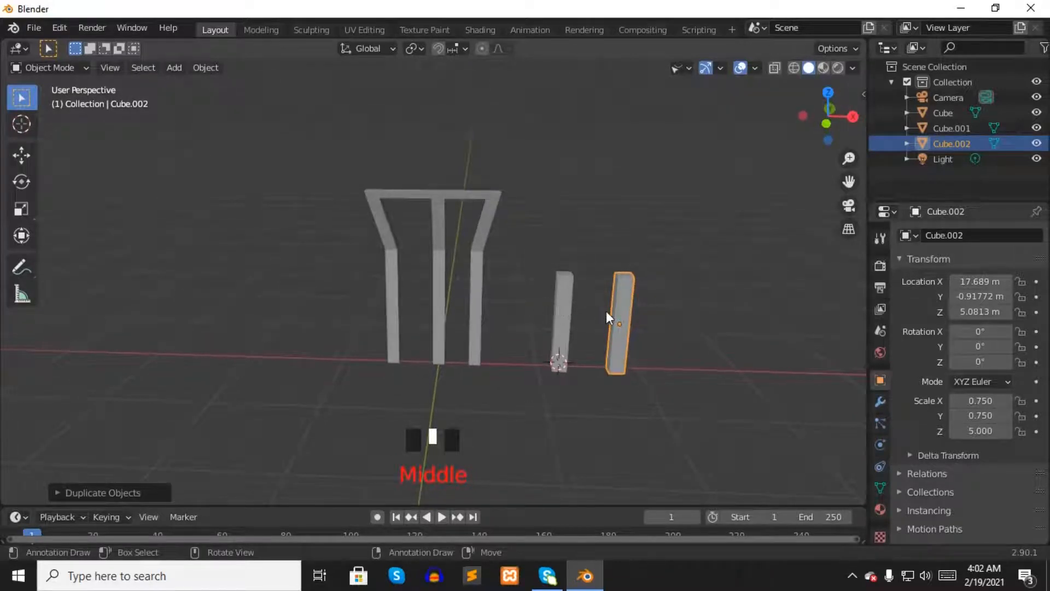
{"action": "key", "text": "Tab"}
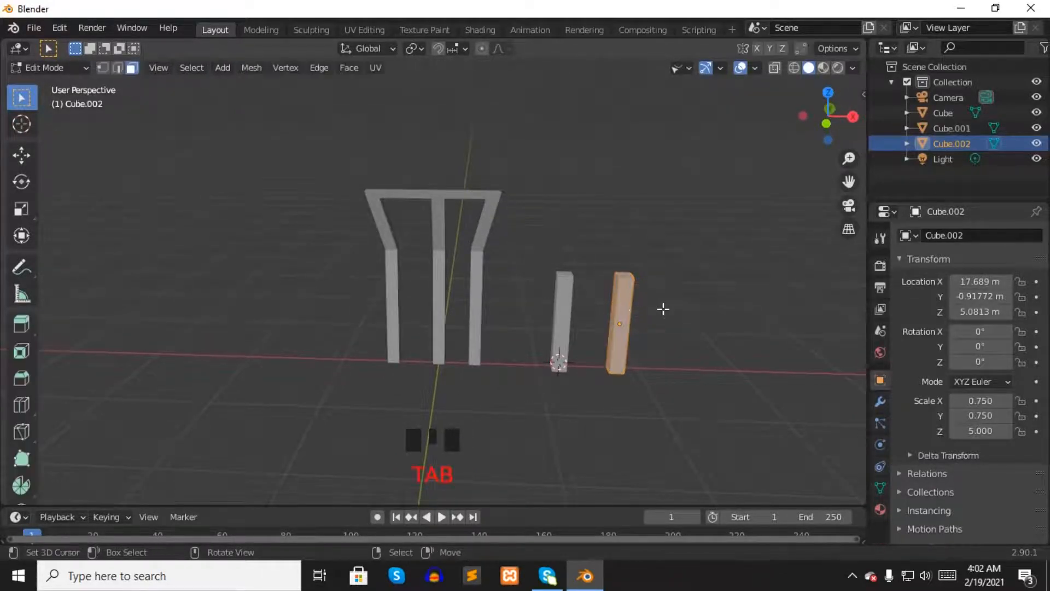
{"action": "scroll", "coordinate": [700, 314], "scroll_direction": "up", "scroll_amount": 2}
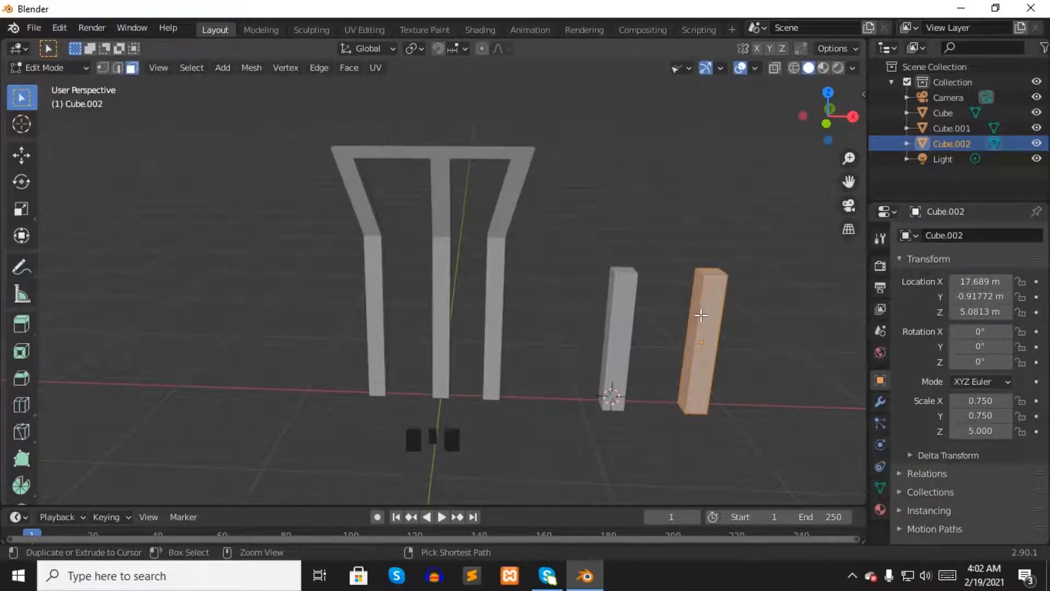
{"action": "key", "text": "ctrl+r"}
{"action": "left_click", "coordinate": [704, 343]}
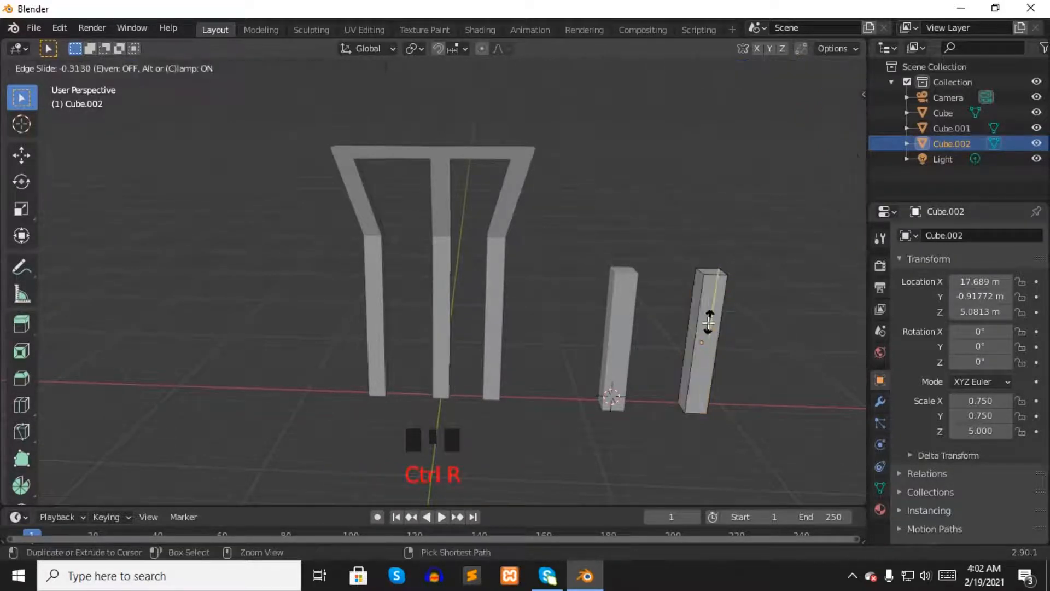
{"action": "left_click", "coordinate": [716, 287]}
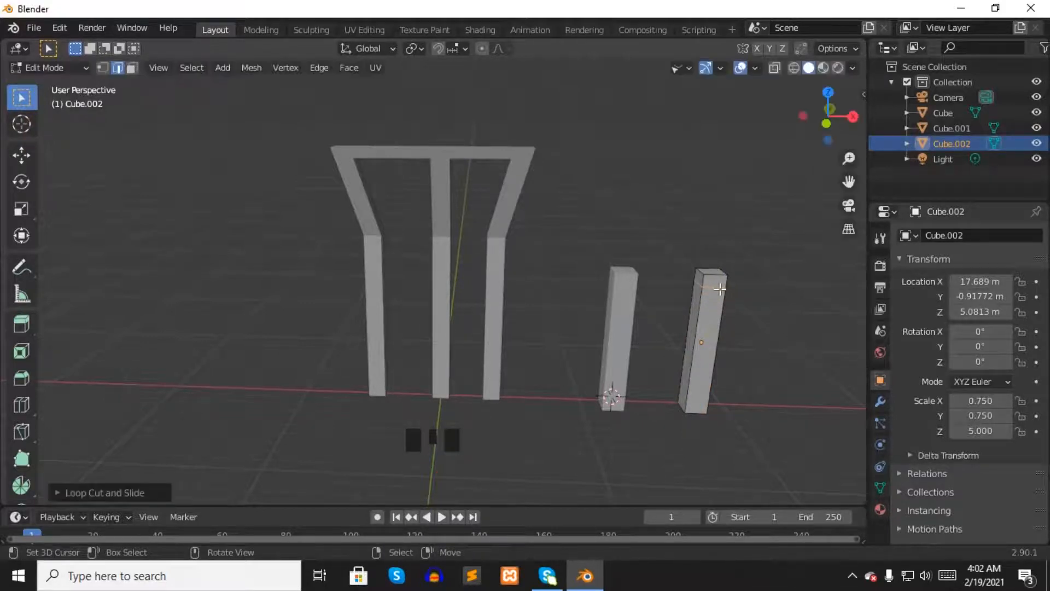
- Extrude the small inner face above the cut across to overlap the neighbouring pillar's top, and return to Object Mode in front view
{"action": "middle_click_drag", "start_coordinate": [715, 281], "coordinate": [740, 268]}
{"action": "scroll", "coordinate": [714, 278], "scroll_direction": "up", "scroll_amount": 2}
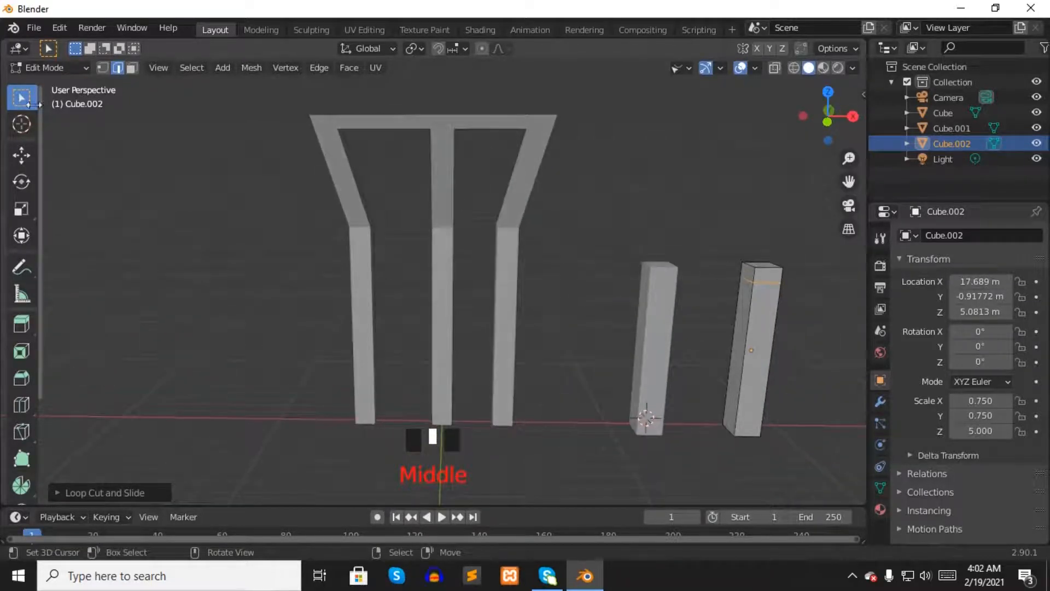
{"action": "left_click", "coordinate": [133, 68]}
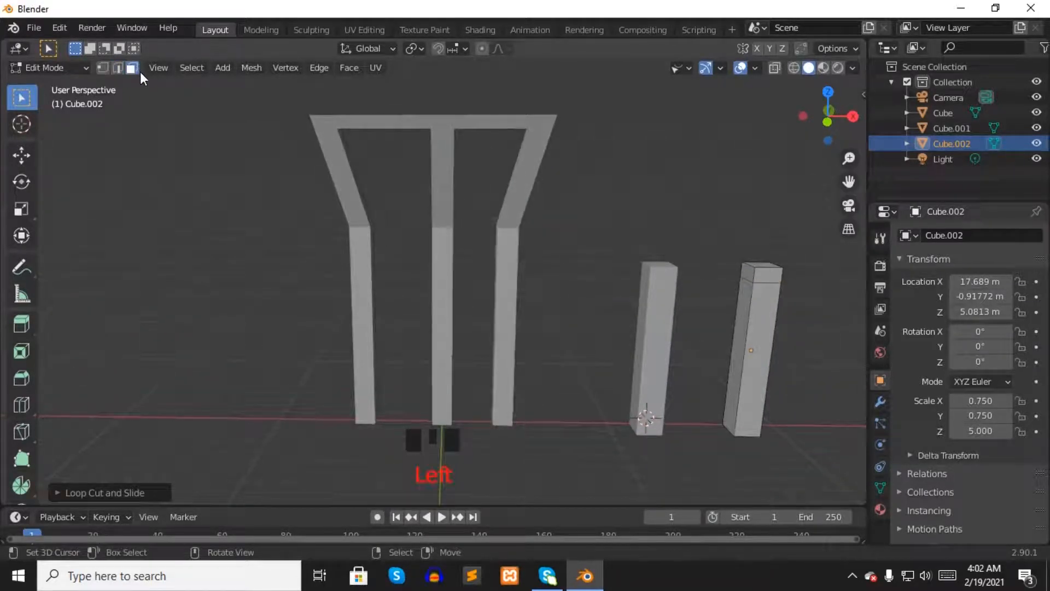
{"action": "right_click", "coordinate": [744, 273]}
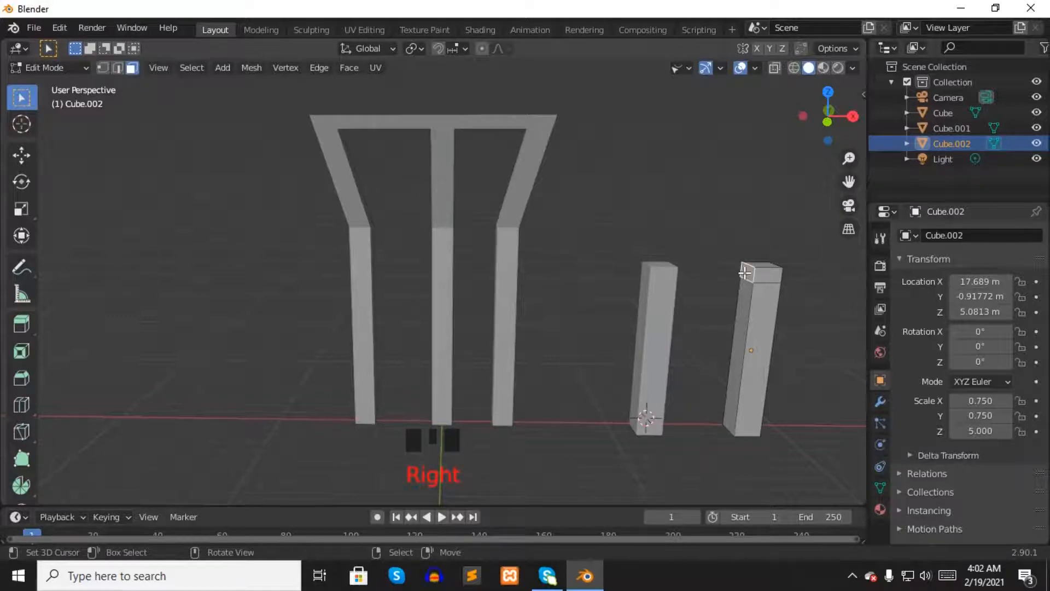
{"action": "key", "text": "e"}
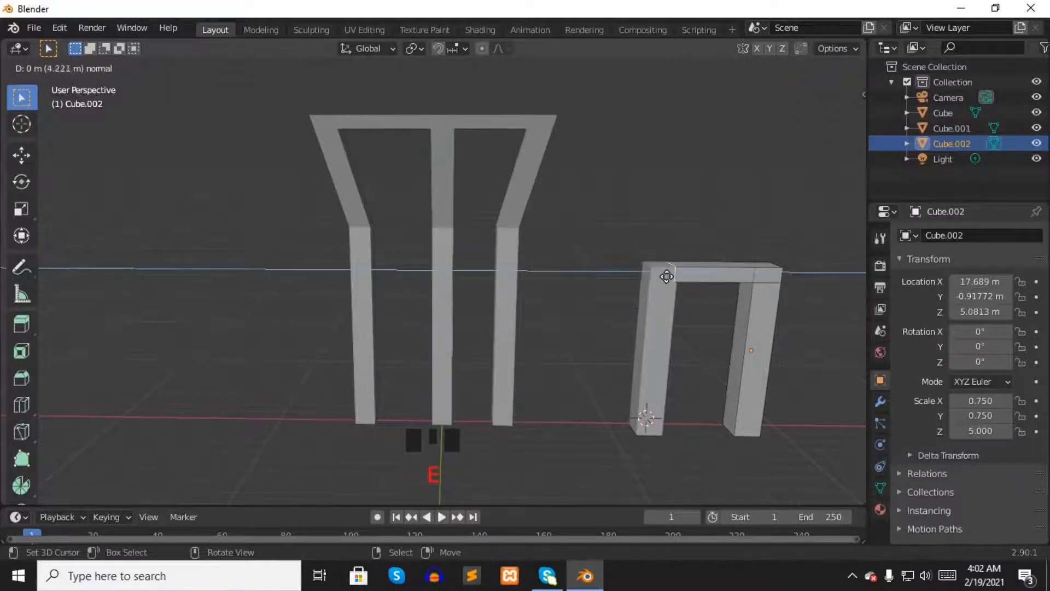
{"action": "left_click", "coordinate": [652, 277]}
{"action": "scroll", "coordinate": [689, 236], "scroll_direction": "down", "scroll_amount": 3}
{"action": "middle_click_drag", "start_coordinate": [706, 241], "coordinate": [687, 309]}
{"action": "key", "text": "Tab"}
{"action": "key", "text": "KP_1"}
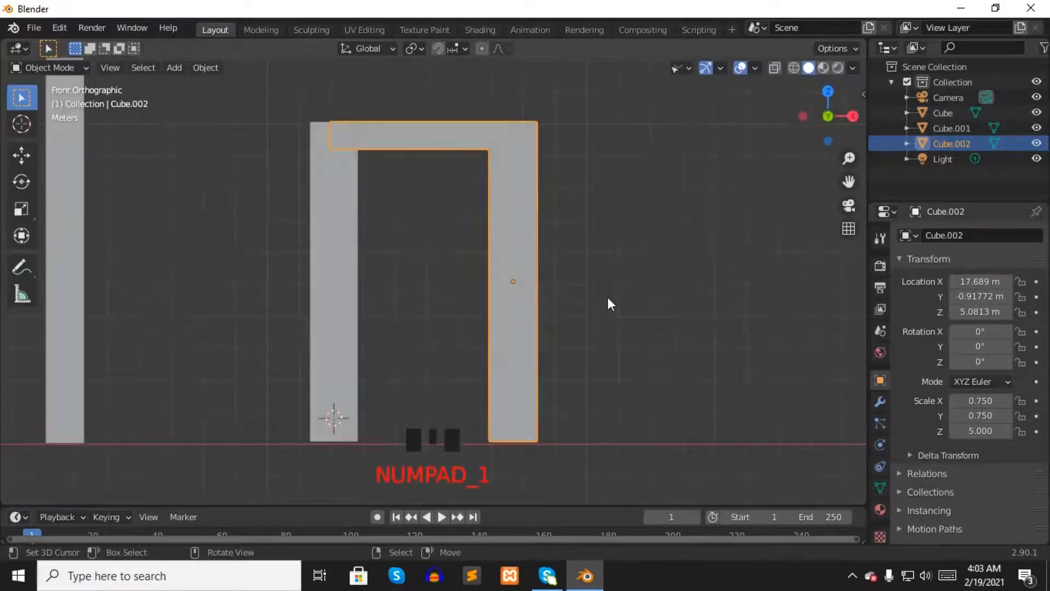
{"action": "scroll", "coordinate": [458, 300], "scroll_direction": "up", "scroll_amount": 1}
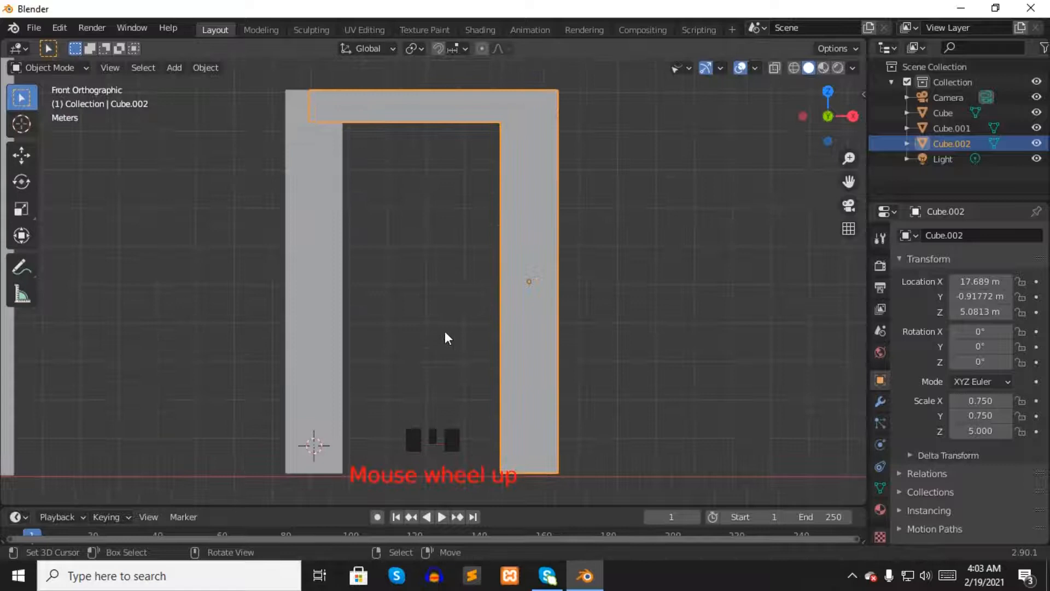
- Add a mesh cylinder between the two 10 m pillars at an X location of about 16.3 m, with 80 vertices
{"action": "left_click", "coordinate": [476, 282]}
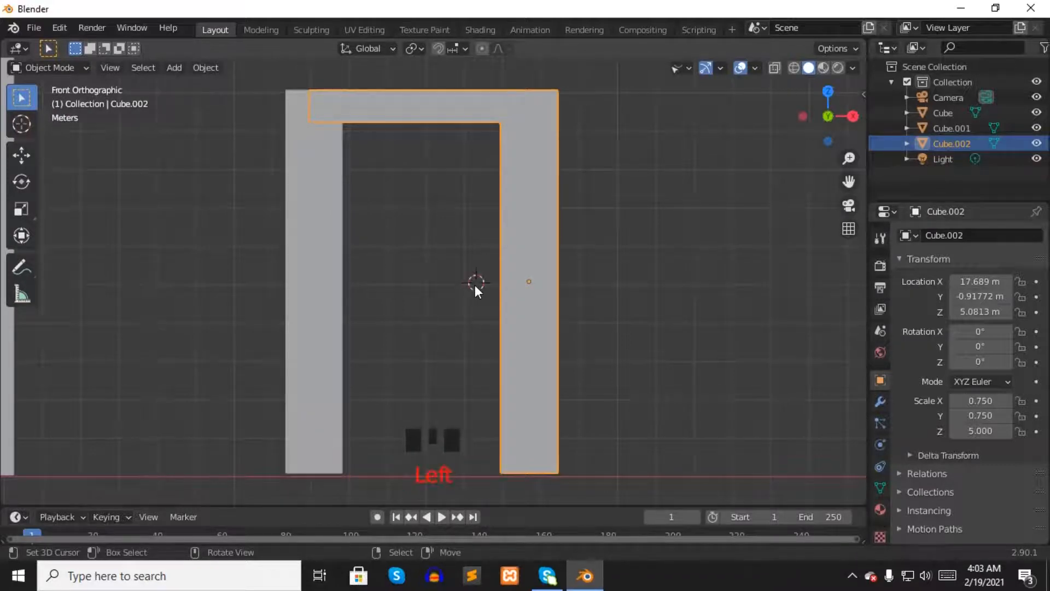
{"action": "key", "text": "shift+a"}
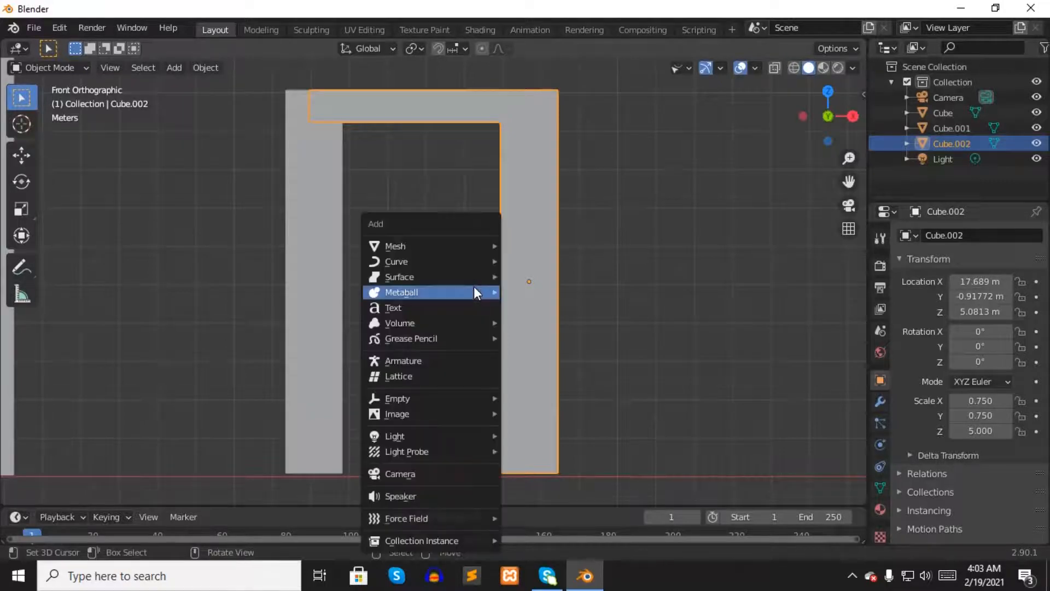
{"action": "mouse_move", "coordinate": [481, 244]}
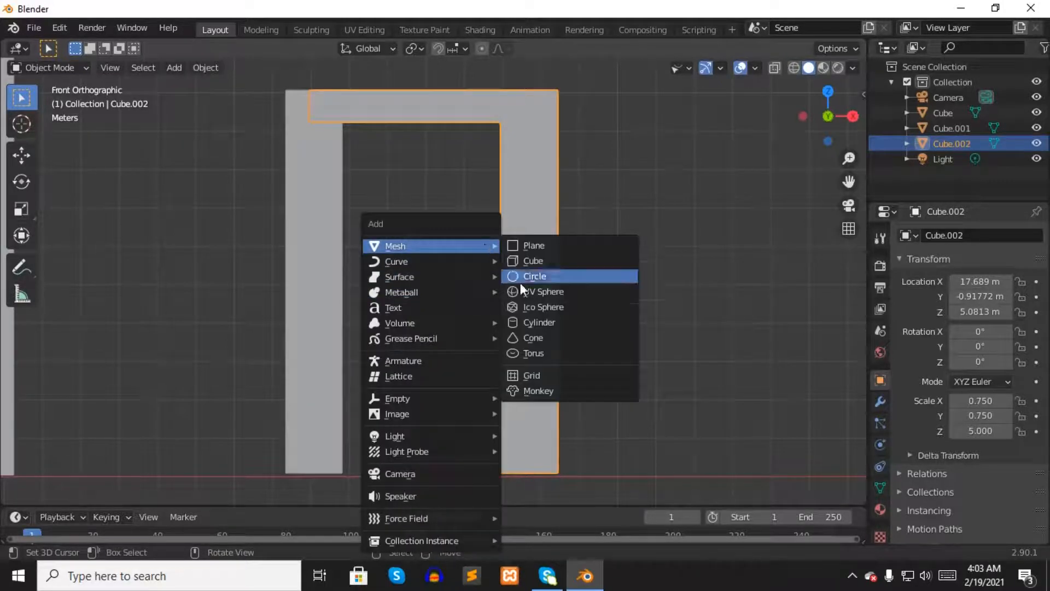
{"action": "left_click", "coordinate": [536, 322]}
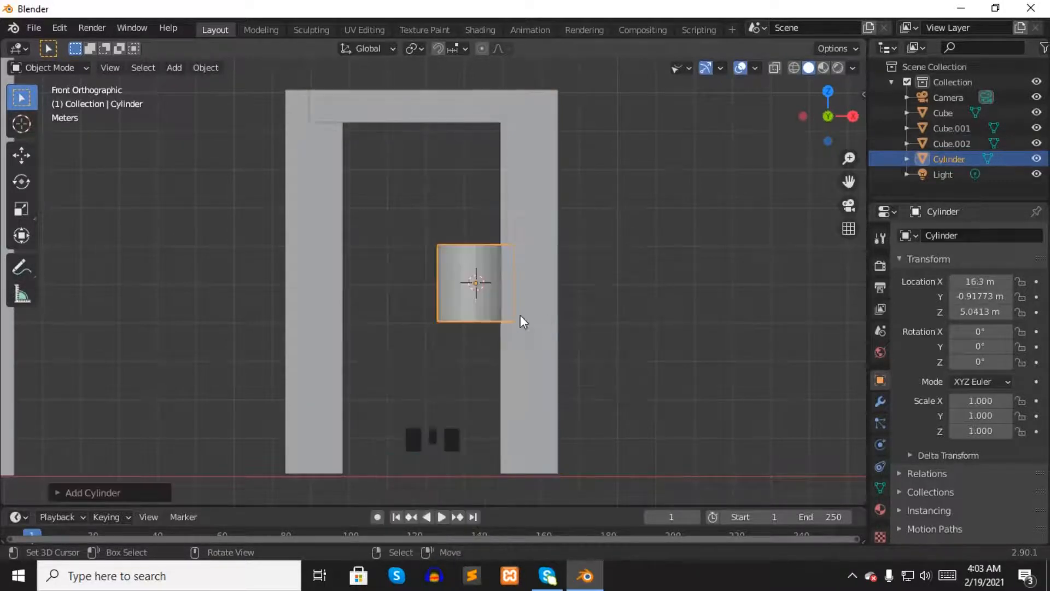
{"action": "left_click", "coordinate": [105, 487]}
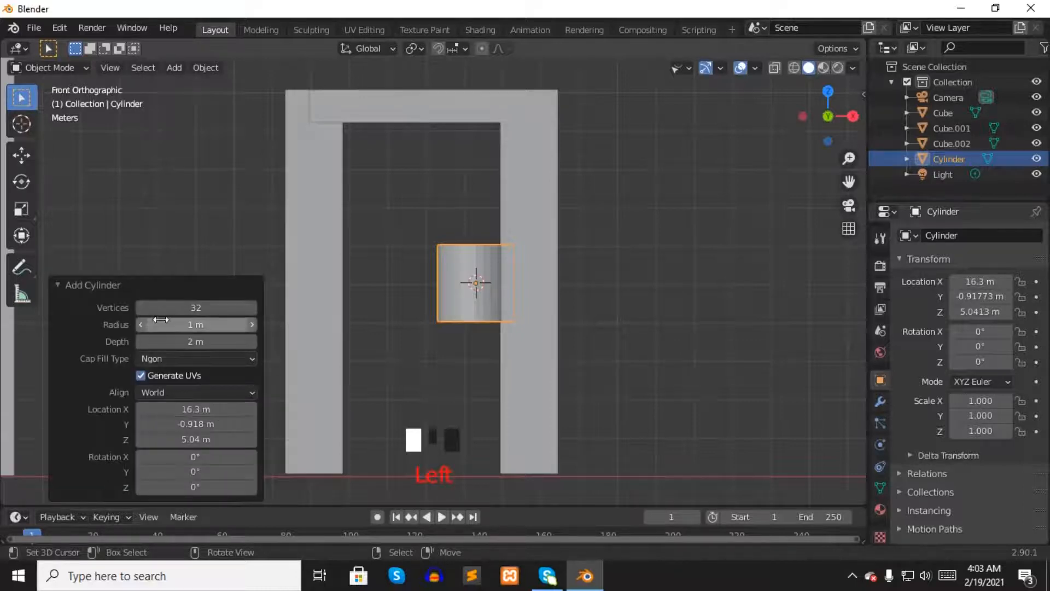
{"action": "key", "text": "KP_Decimal"}
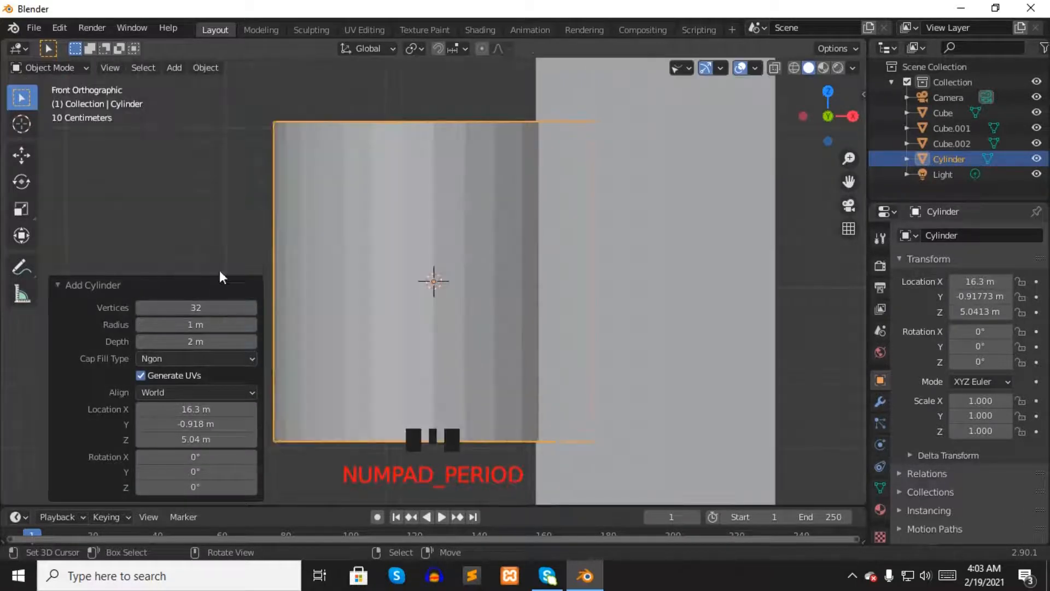
{"action": "left_click", "coordinate": [193, 308]}
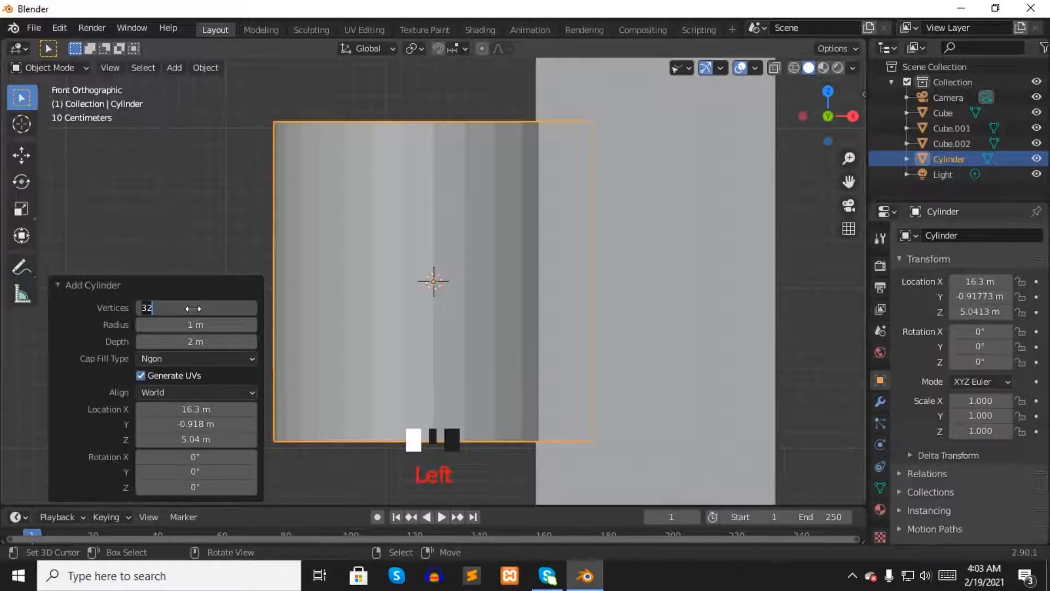
{"action": "type", "text": "80"}
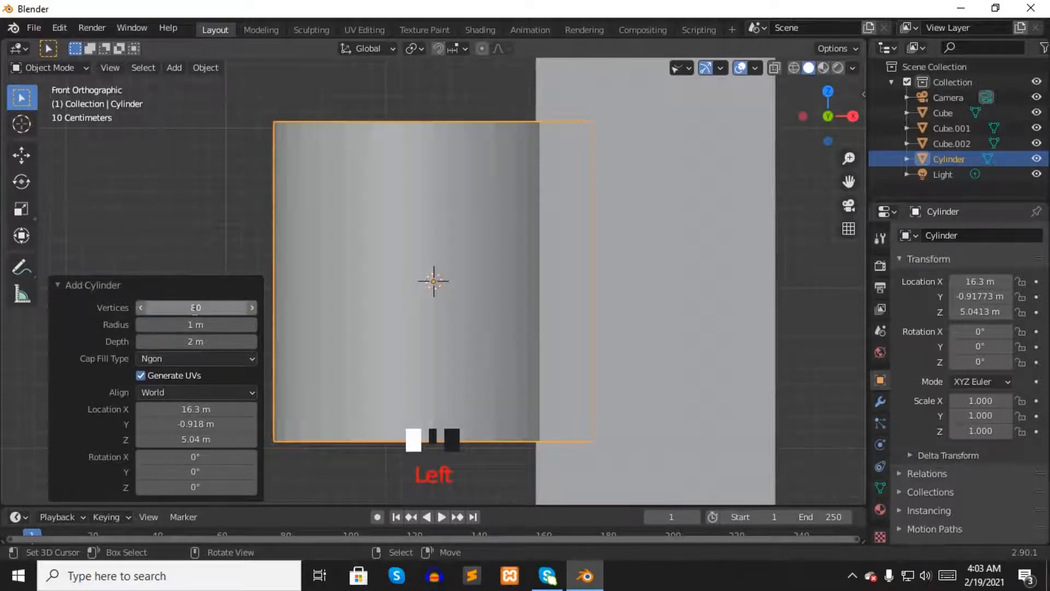
- Reduce the new cylinder's radius to make a thin bar 0.1 m in diameter
{"action": "left_click", "coordinate": [191, 326]}
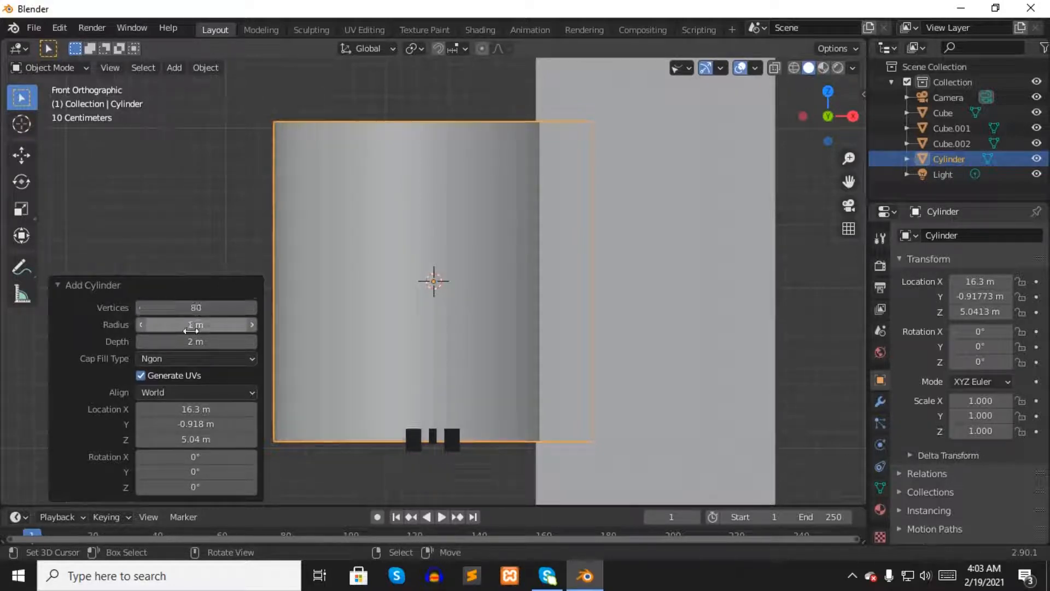
{"action": "left_click", "coordinate": [127, 325]}
{"action": "left_click", "coordinate": [174, 322]}
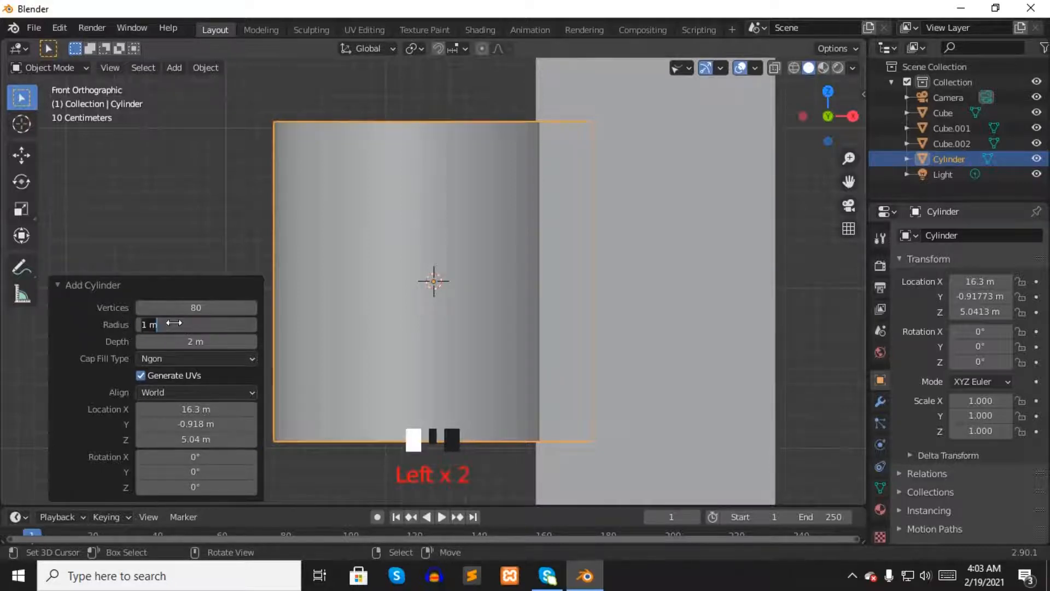
{"action": "key", "text": "BackSpace"}
{"action": "key", "text": "Return"}
- Stretch the thin bar along Z to a height of about 9.67 m
{"action": "scroll", "coordinate": [429, 281], "scroll_direction": "down", "scroll_amount": 5}
{"action": "key", "text": "s"}
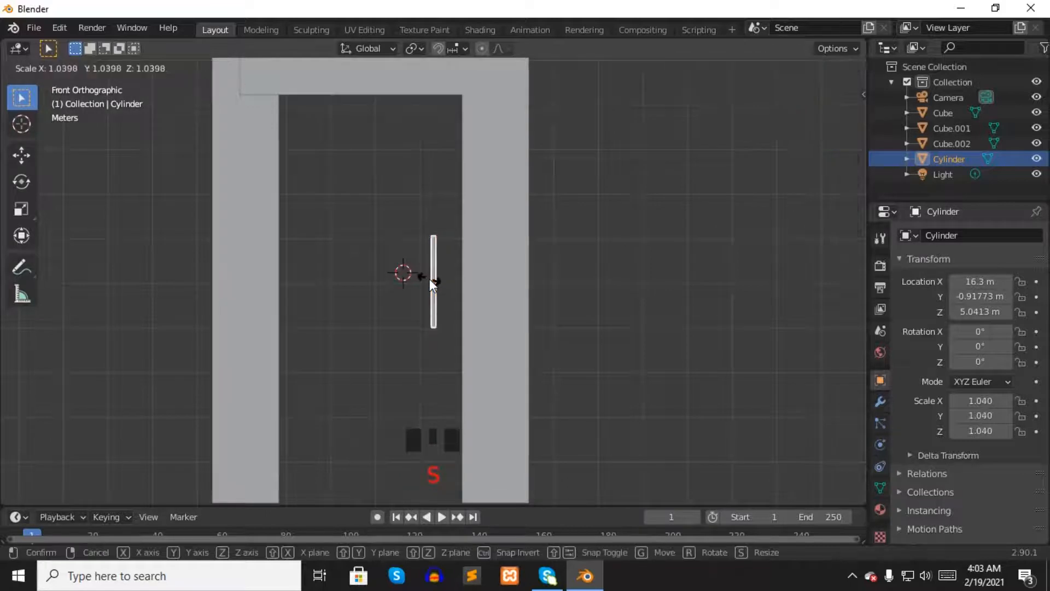
{"action": "key", "text": "z"}
{"action": "left_click", "coordinate": [447, 286]}
{"action": "scroll", "coordinate": [447, 286], "scroll_direction": "down", "scroll_amount": 4}
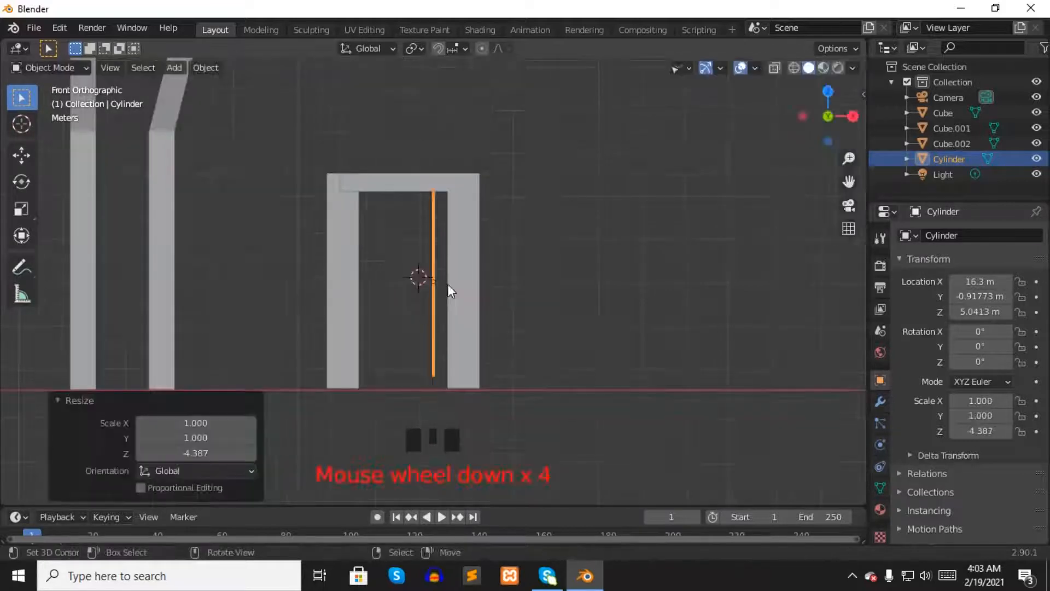
{"action": "key", "text": "n"}
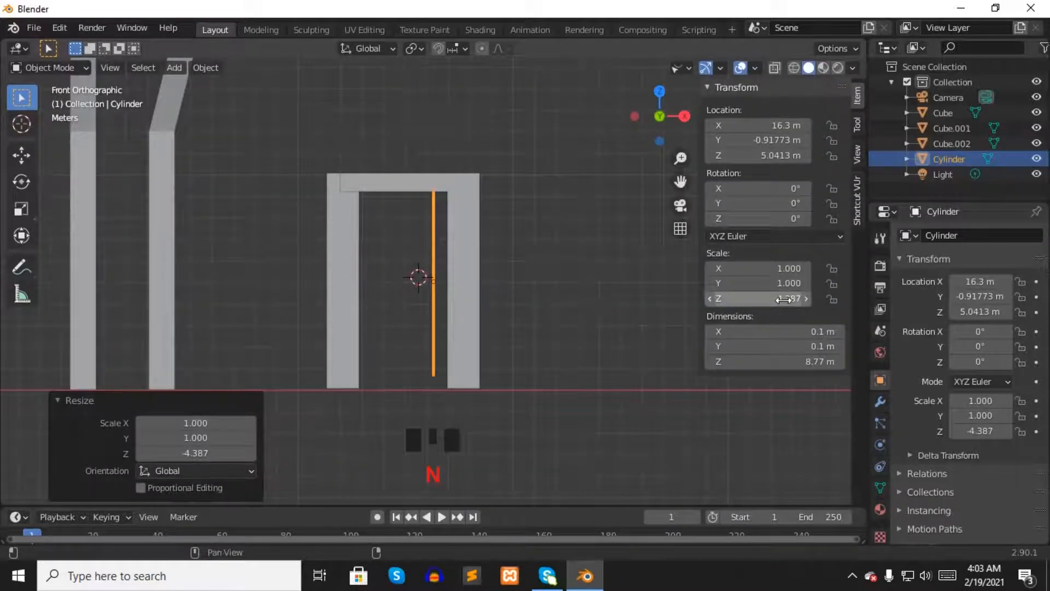
{"action": "left_click_drag", "start_coordinate": [783, 299], "coordinate": [752, 299]}
- Move the bar down along Z to about 4.93 m so it spans from the crossbeam to the ground
{"action": "key", "text": "g"}
{"action": "key", "text": "z"}
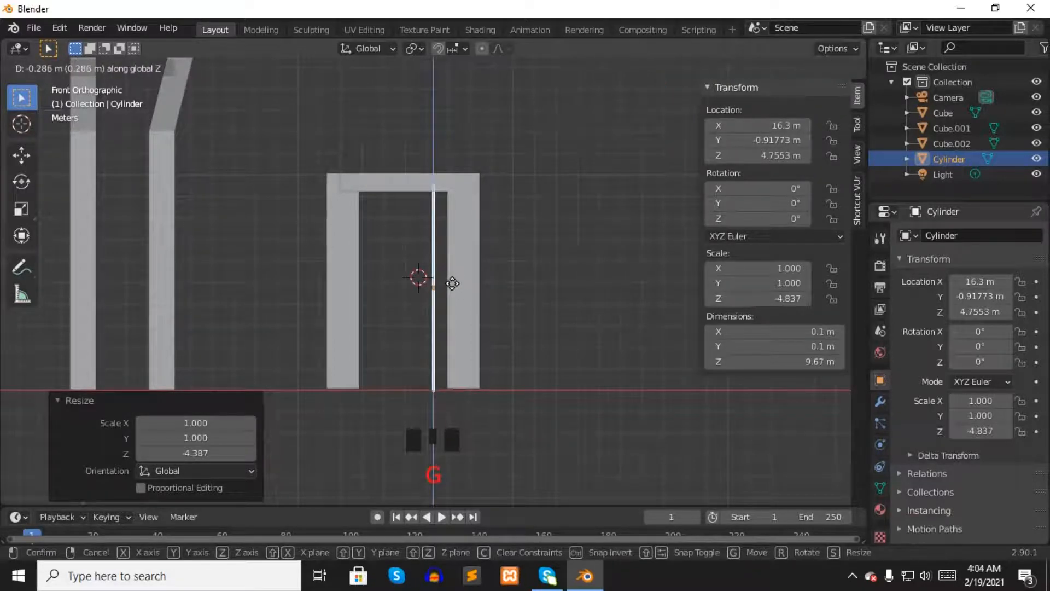
{"action": "left_click", "coordinate": [454, 280]}
- Duplicate the thin bar three times along X, placing copies at about 15.83, 15.13 and 14.49 m
{"action": "middle_click_drag", "start_coordinate": [454, 280], "coordinate": [428, 288]}
{"action": "key", "text": "shift+d"}
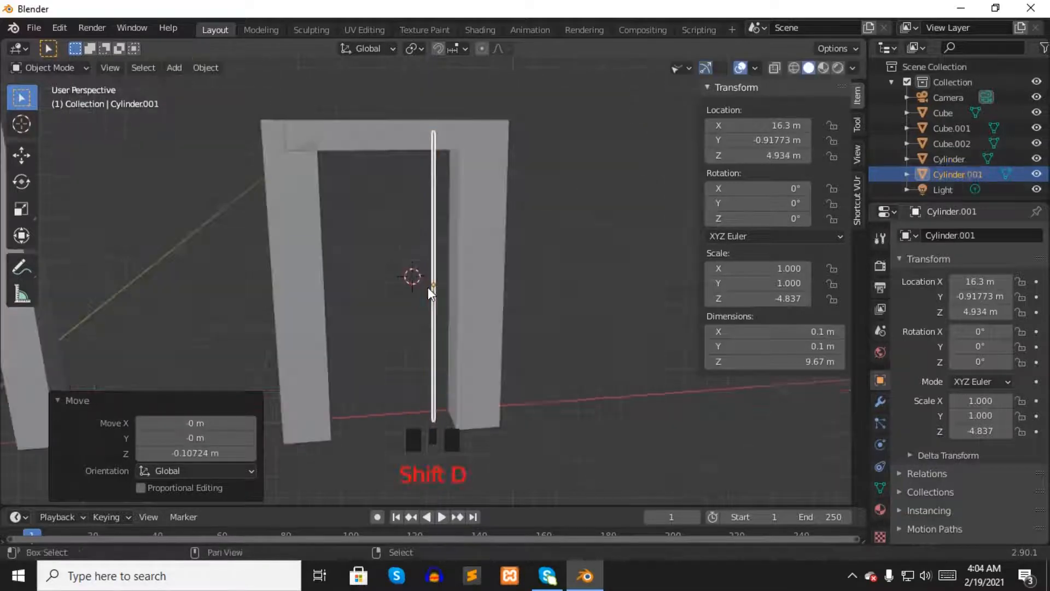
{"action": "key", "text": "x"}
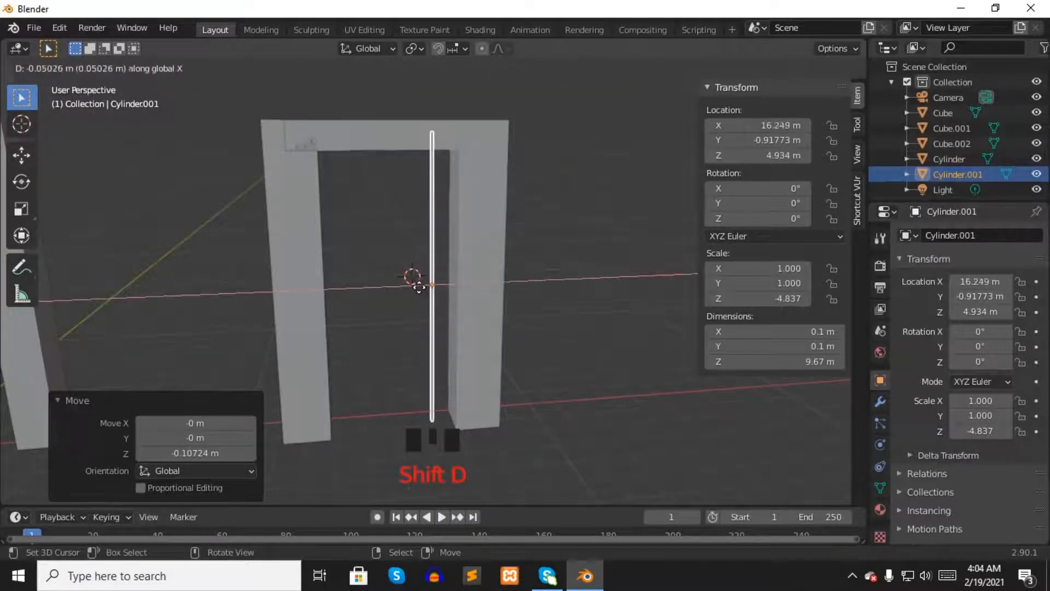
{"action": "left_click", "coordinate": [412, 286]}
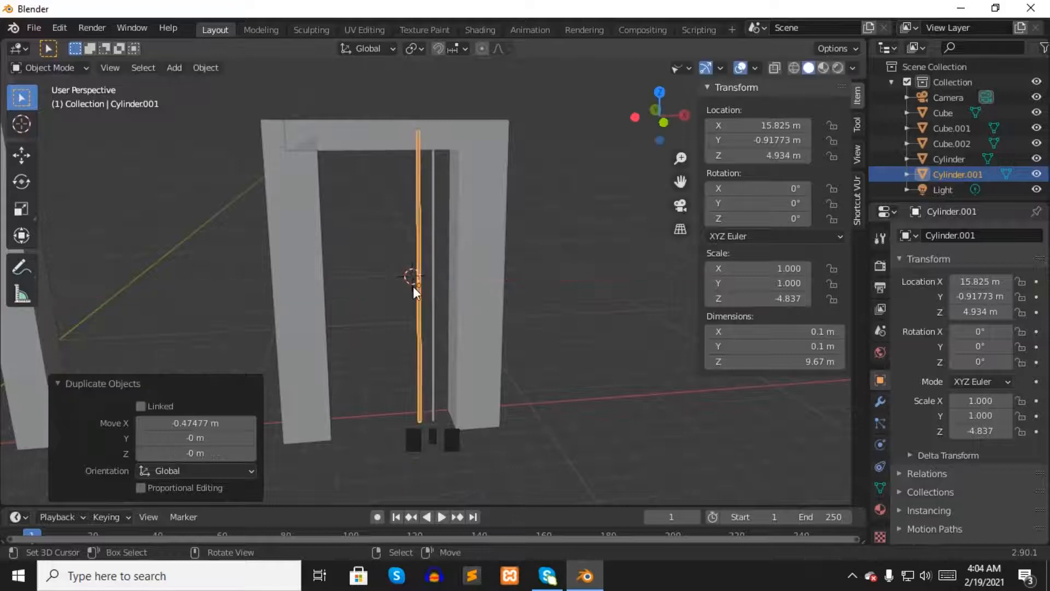
{"action": "key", "text": "shift+d"}
{"action": "key", "text": "x"}
{"action": "left_click", "coordinate": [392, 286]}
{"action": "key", "text": "shift+d"}
{"action": "key", "text": "x"}
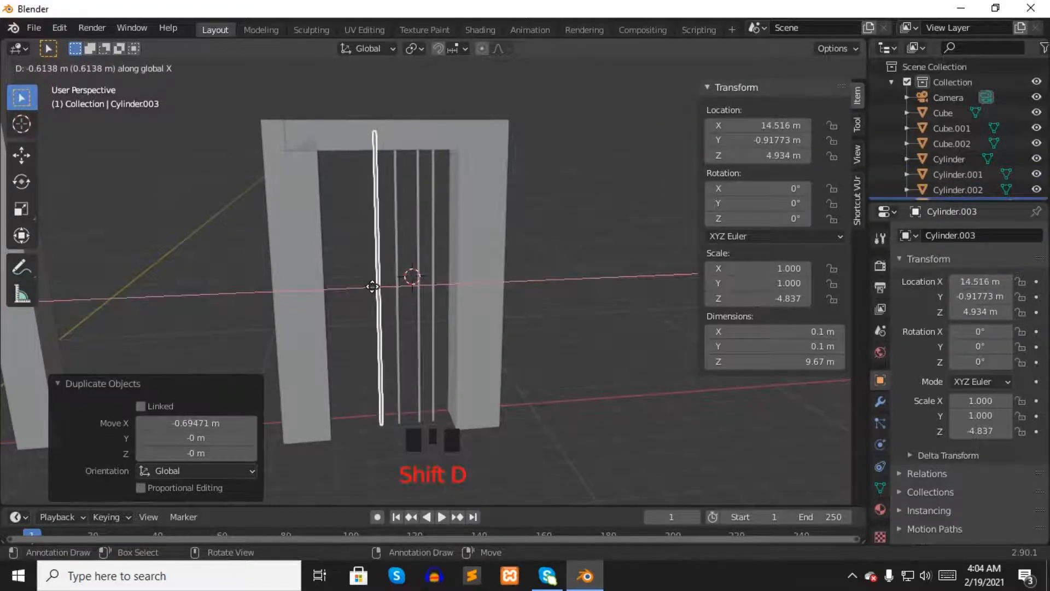
{"action": "left_click", "coordinate": [372, 287]}
{"action": "key", "text": "x"}
{"action": "key", "text": "ctrl+z"}
- Duplicate the last bar twice more along X, placing the copies at about 13.91 and 13.36 m
{"action": "key", "text": "n"}
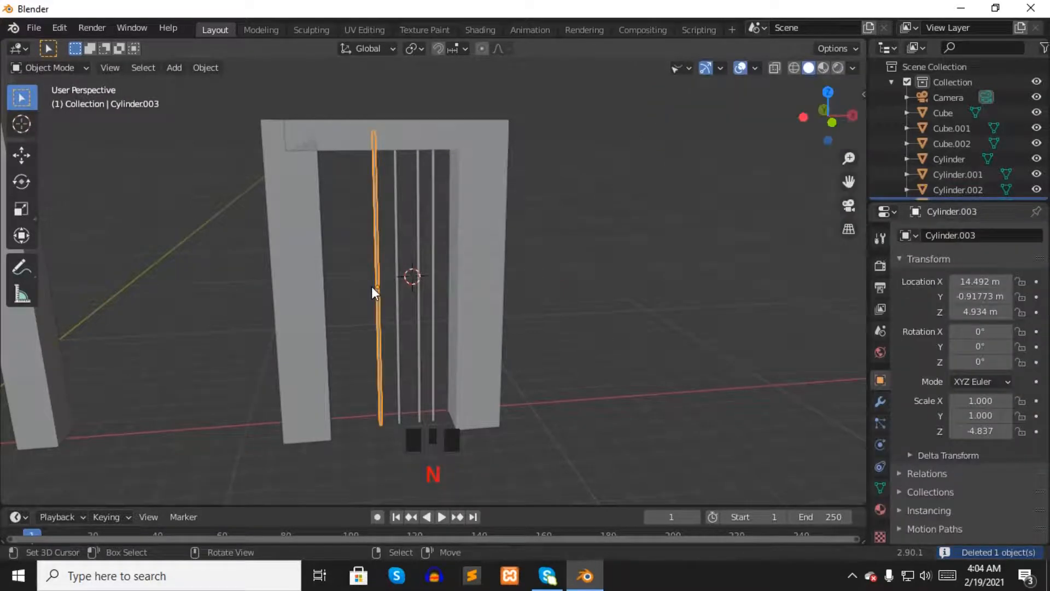
{"action": "key", "text": "shift+d"}
{"action": "key", "text": "x"}
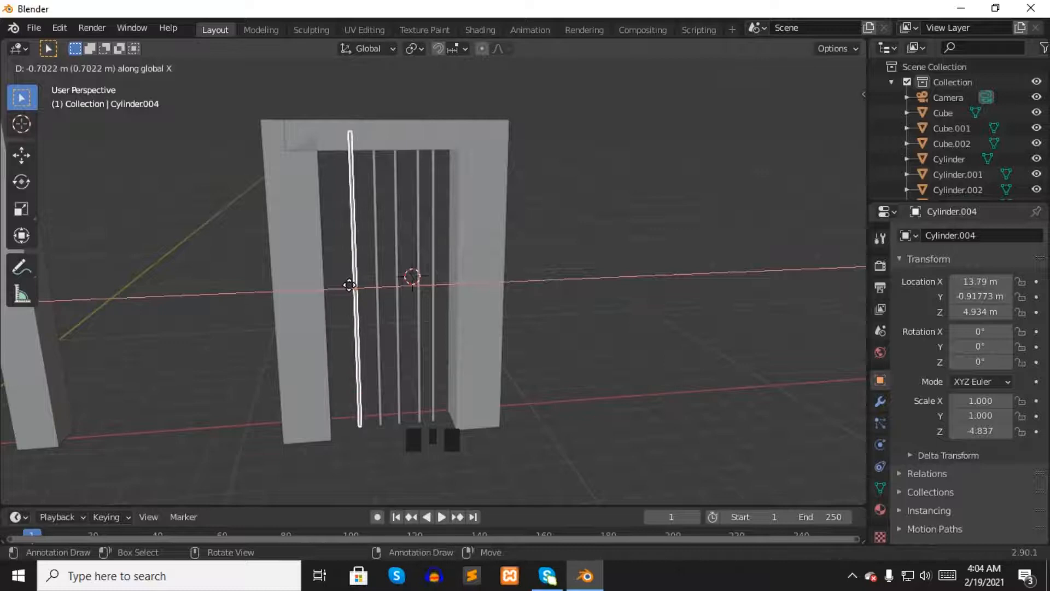
{"action": "left_click", "coordinate": [353, 286]}
{"action": "key", "text": "shift+d"}
{"action": "key", "text": "x"}
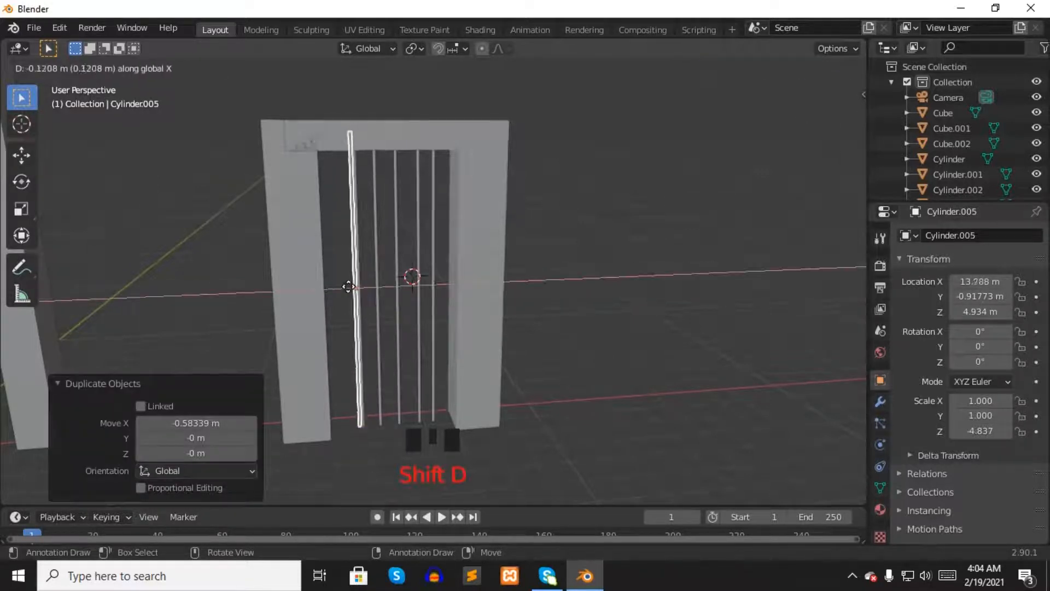
{"action": "left_click", "coordinate": [366, 284]}
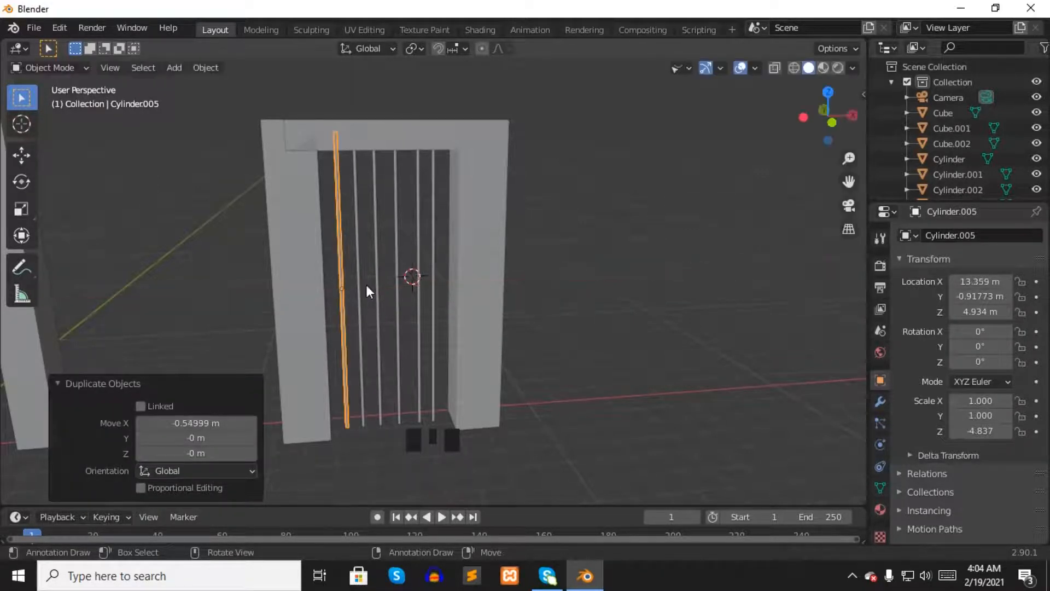
- In front view, shift the inserted bars between the pillars to even out their spacing
{"action": "key", "text": "KP_1"}
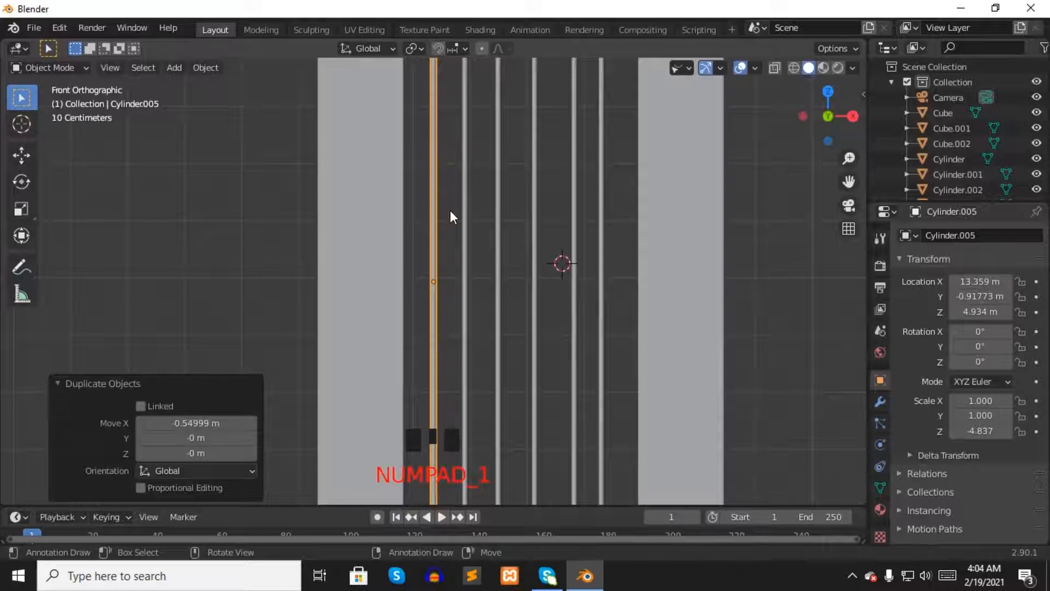
{"action": "right_click", "coordinate": [605, 280]}
{"action": "key", "text": "g"}
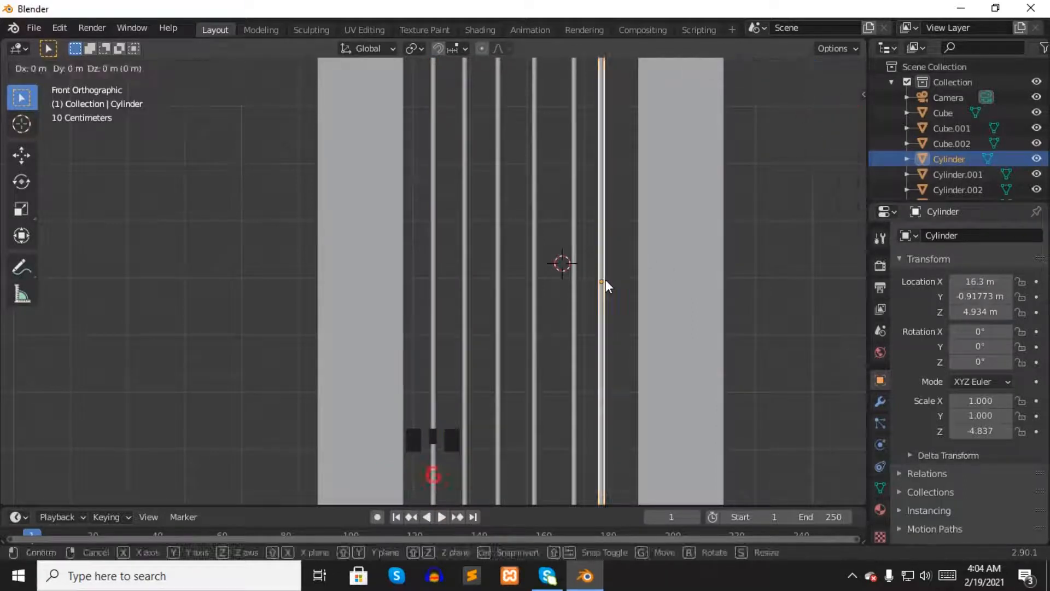
{"action": "scroll", "coordinate": [648, 242], "scroll_direction": "down", "scroll_amount": 5}
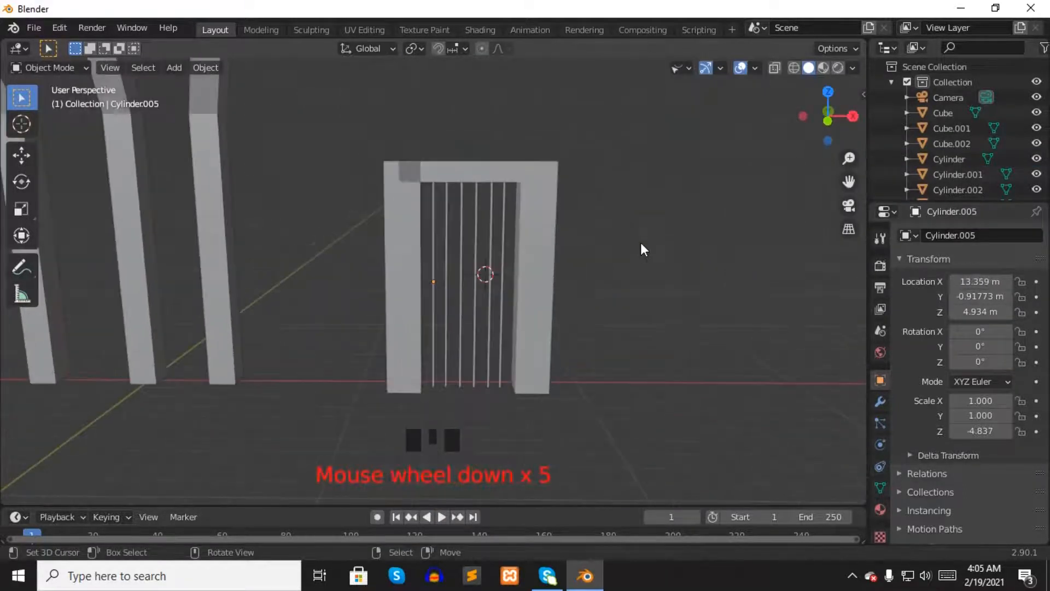
- Select all six bars with the crossbeam pillar as the active object, align their centers to it on Y, and deselect everything
{"action": "scroll", "coordinate": [501, 297], "scroll_direction": "up", "scroll_amount": 2}
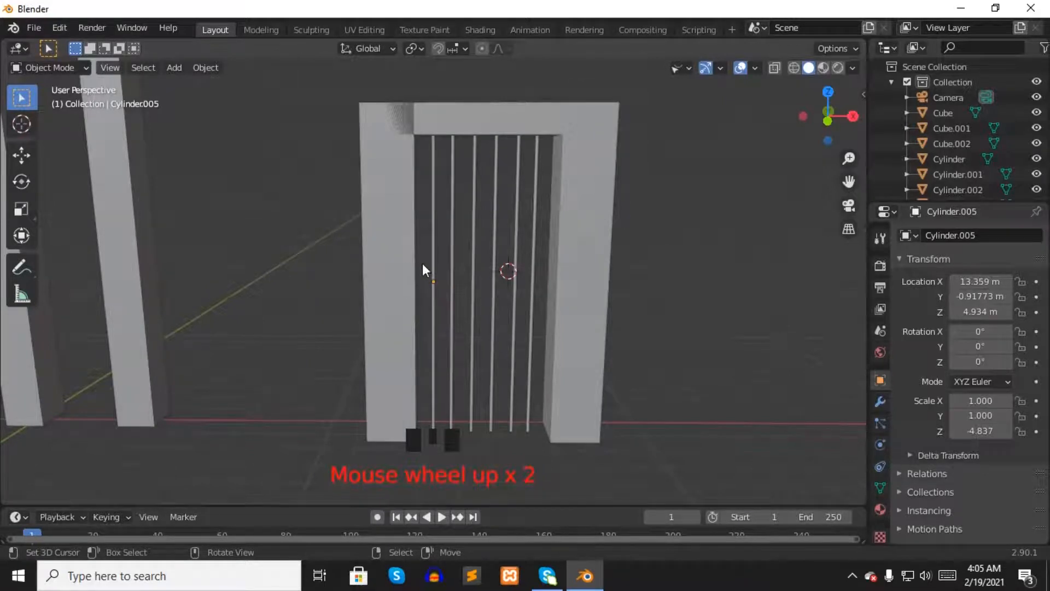
{"action": "left_click_drag", "start_coordinate": [424, 254], "coordinate": [541, 332]}
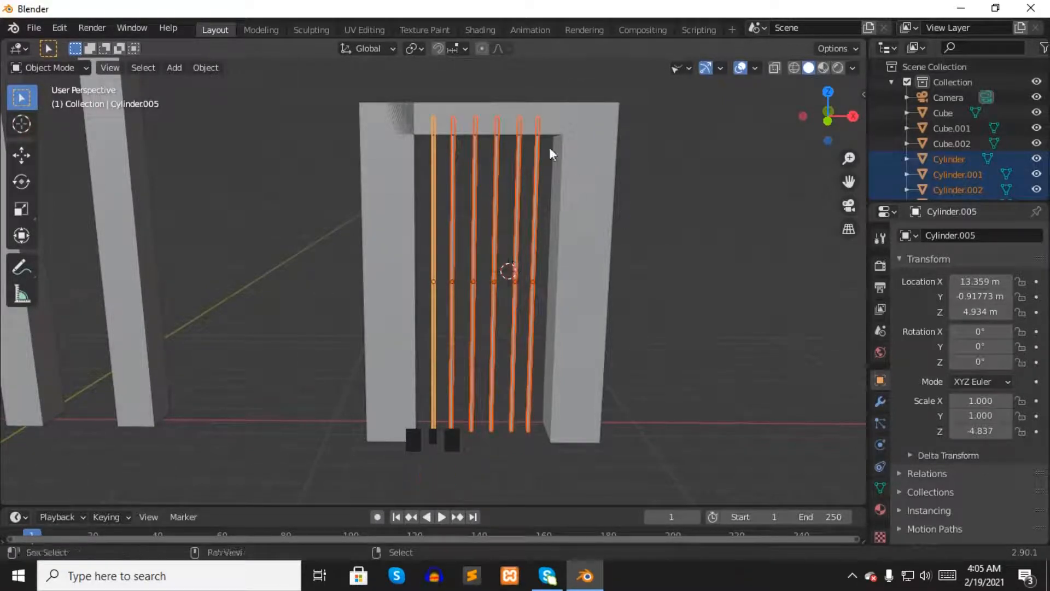
{"action": "right_click", "coordinate": [497, 111], "text": "shift"}
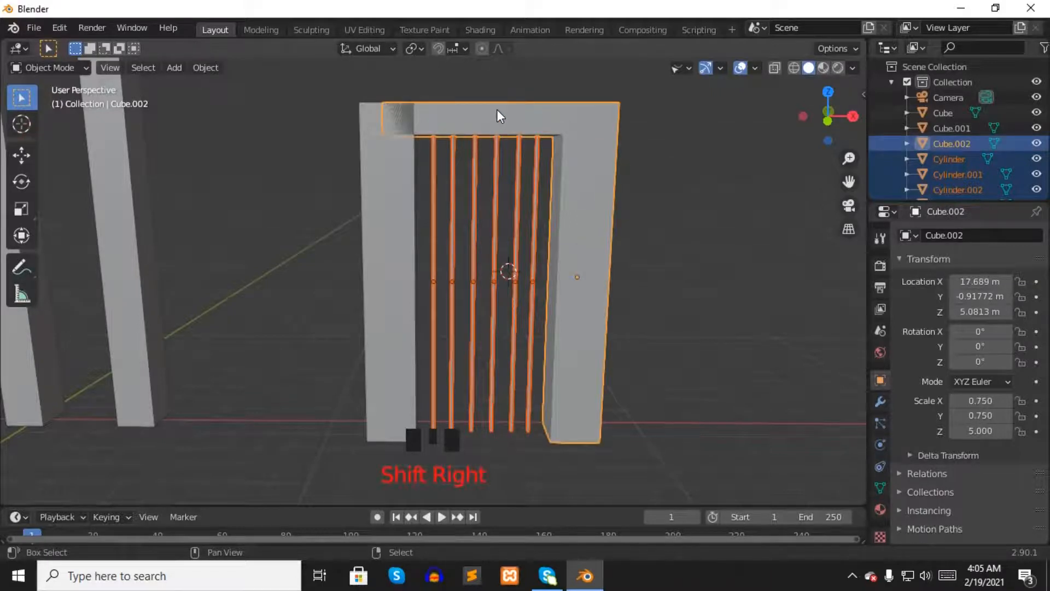
{"action": "key", "text": "space"}
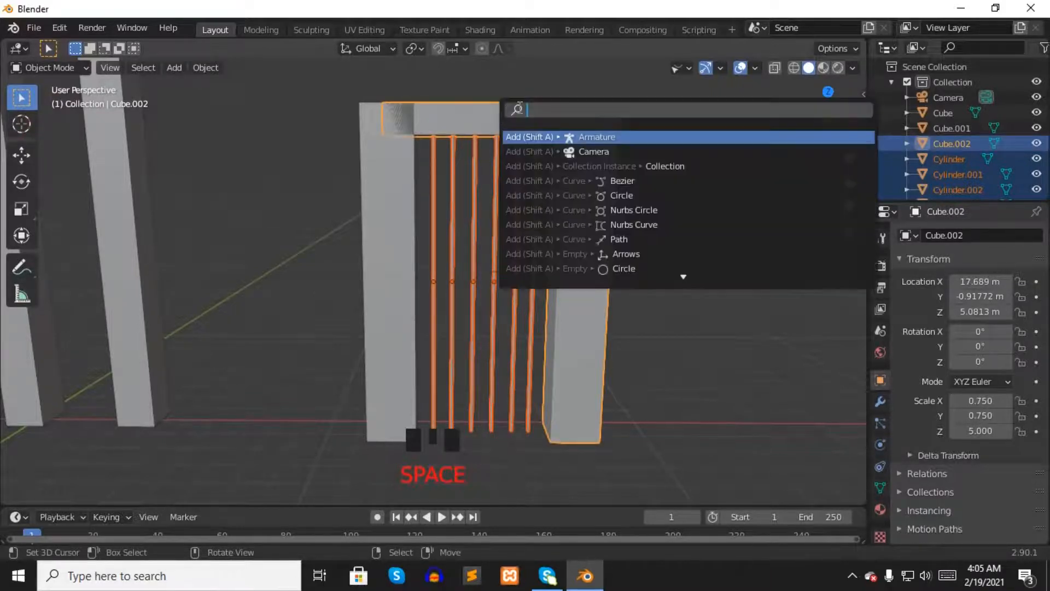
{"action": "type", "text": "al"}
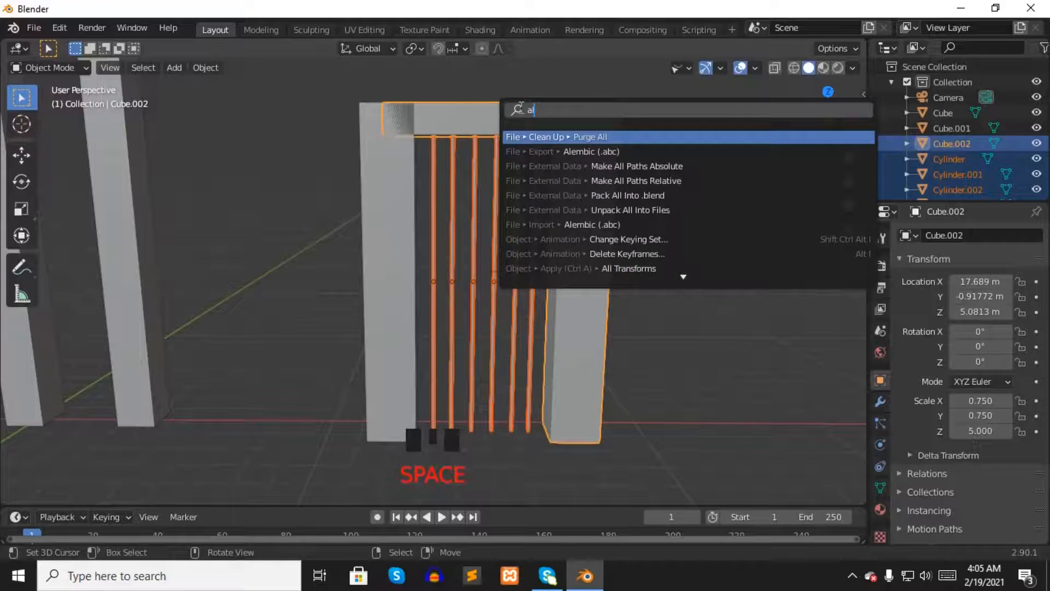
{"action": "type", "text": "ign"}
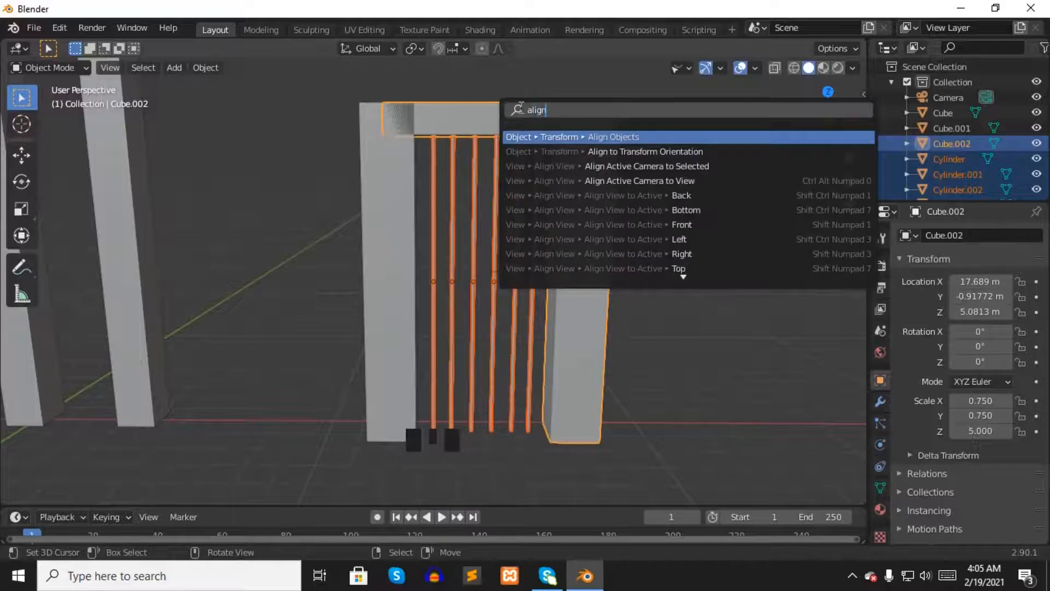
{"action": "key", "text": "Return"}
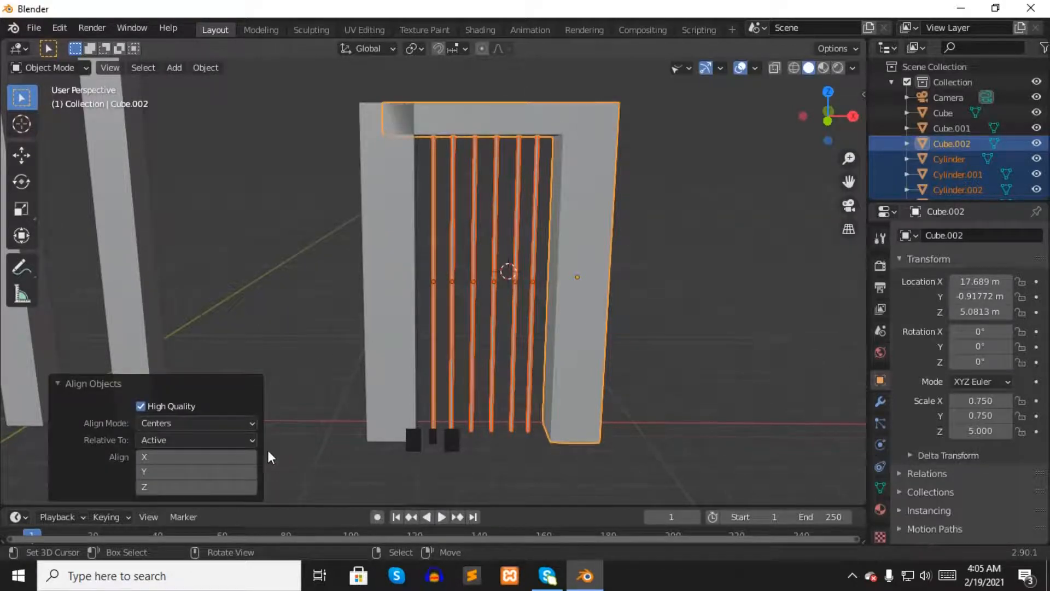
{"action": "left_click", "coordinate": [240, 474], "text": "shift"}
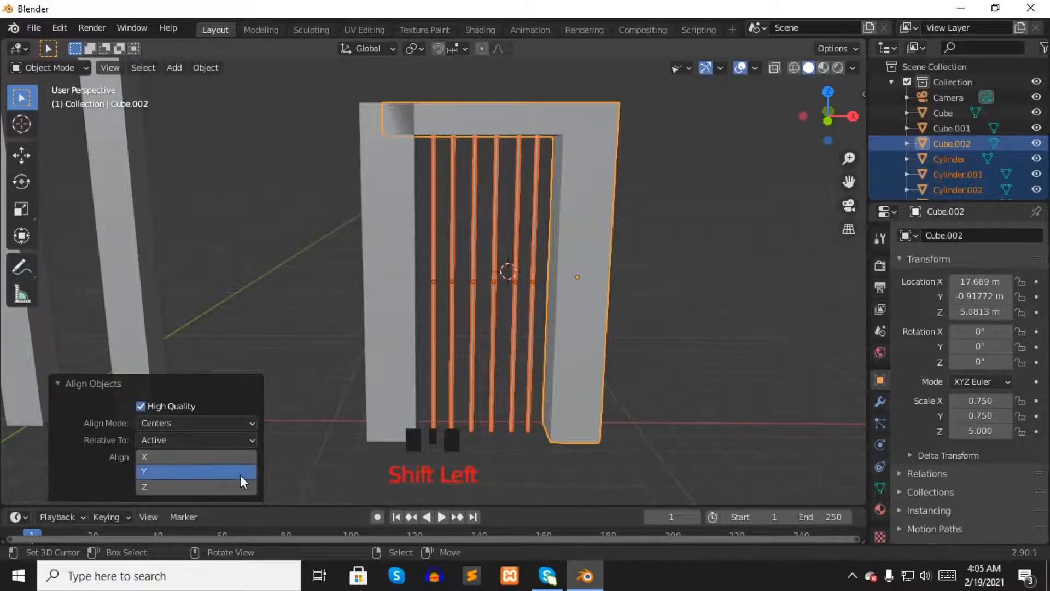
{"action": "right_click", "coordinate": [678, 301]}
- Duplicate the third vertical bar from the left in place and rotate the copy 90° about the Y axis
{"action": "middle_click_drag", "start_coordinate": [650, 305], "coordinate": [621, 281]}
{"action": "scroll", "coordinate": [509, 290], "scroll_direction": "down", "scroll_amount": 1}
{"action": "middle_click_drag", "start_coordinate": [524, 288], "coordinate": [531, 300]}
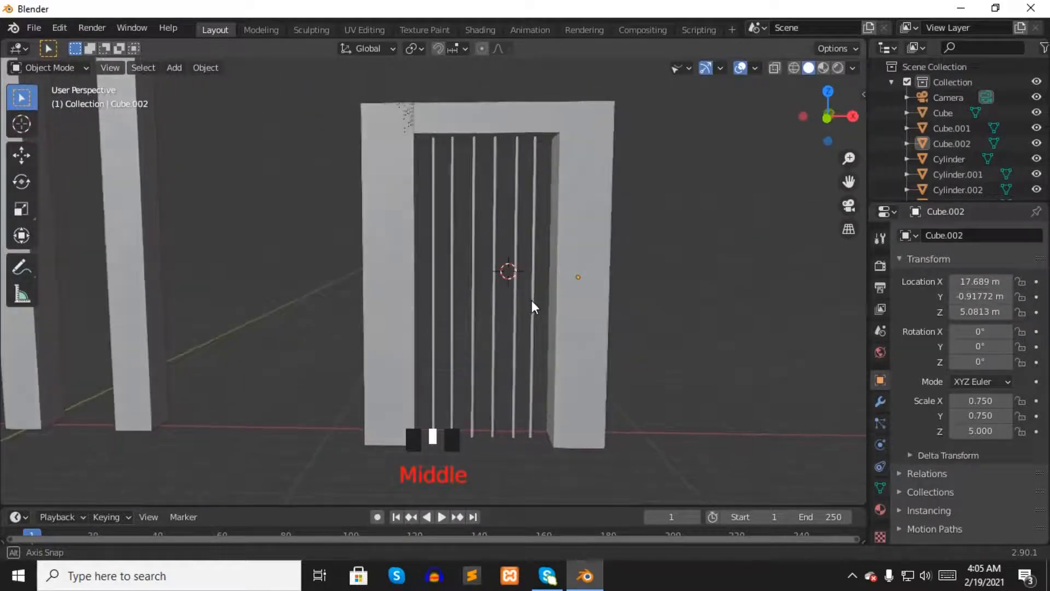
{"action": "right_click", "coordinate": [473, 274]}
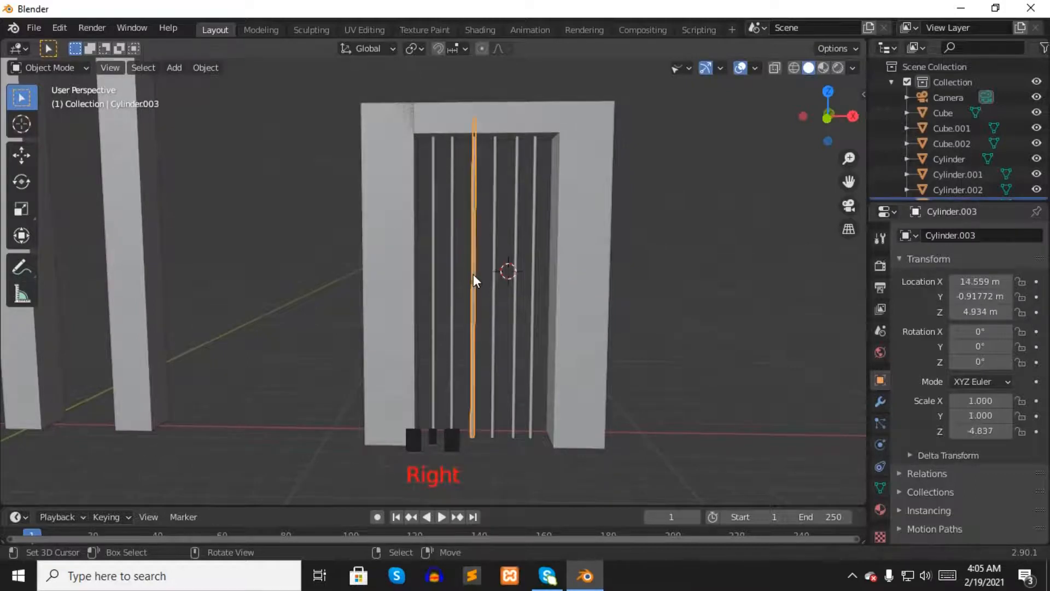
{"action": "key", "text": "shift+d"}
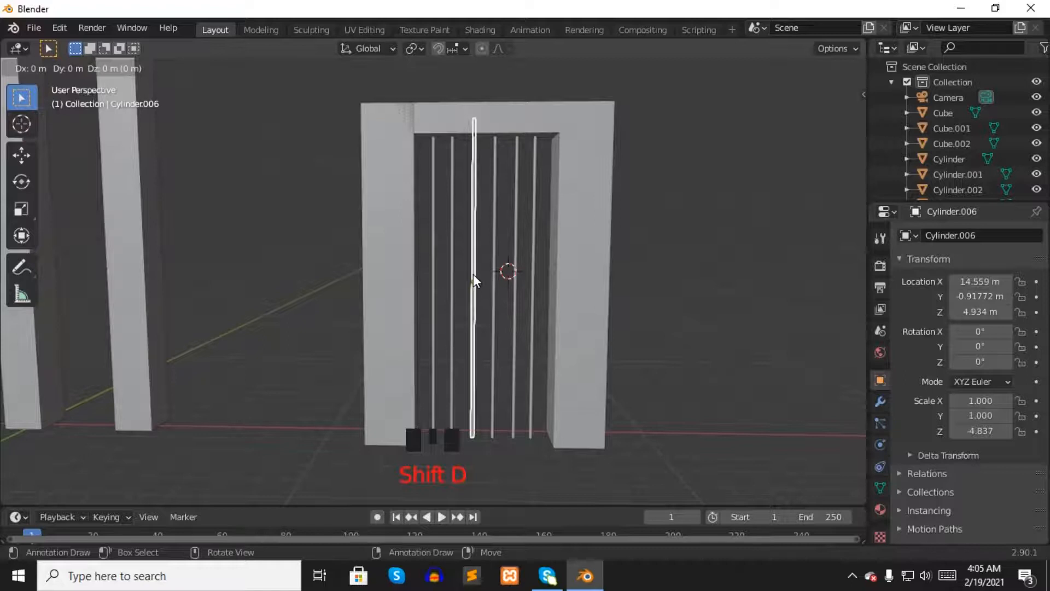
{"action": "right_click", "coordinate": [474, 274]}
{"action": "key", "text": "r"}
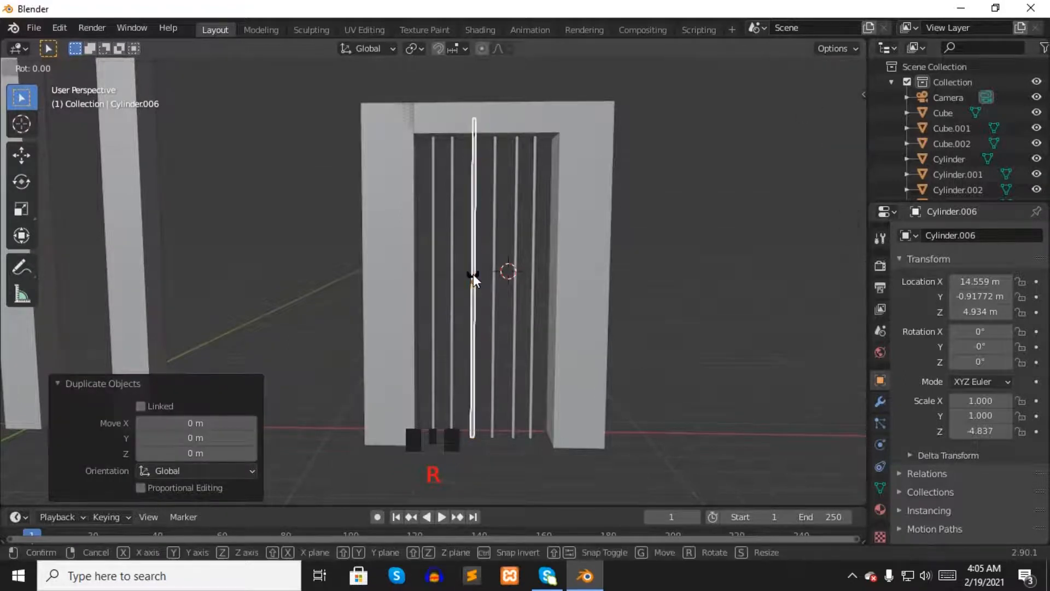
{"action": "type", "text": "y90"}
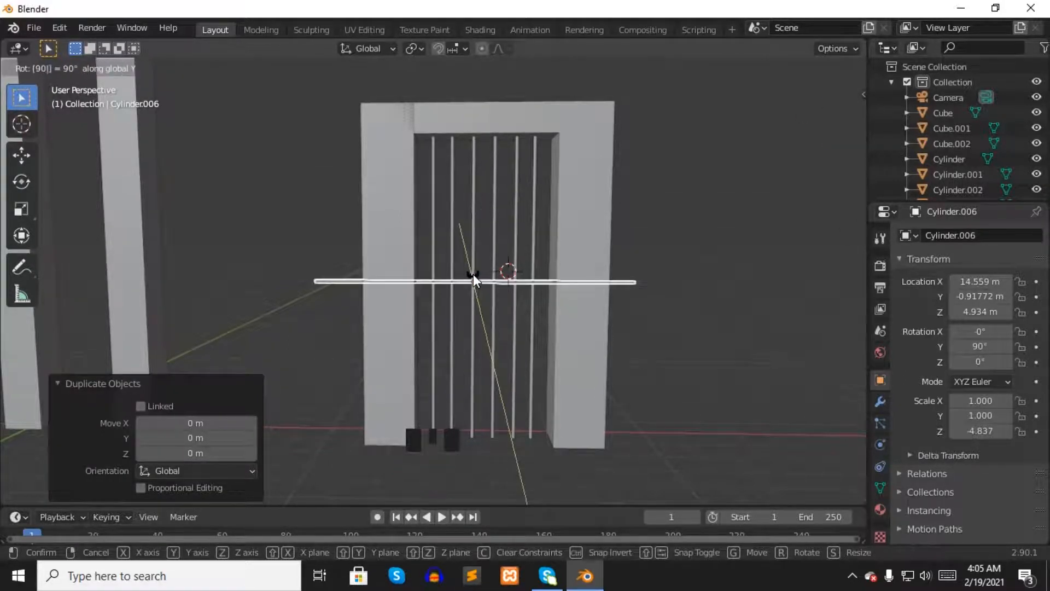
{"action": "key", "text": "Return"}
- Scale the horizontal bar uniformly to about 0.607 so its ends reach into both pillars
{"action": "scroll", "coordinate": [524, 251], "scroll_direction": "up", "scroll_amount": 2}
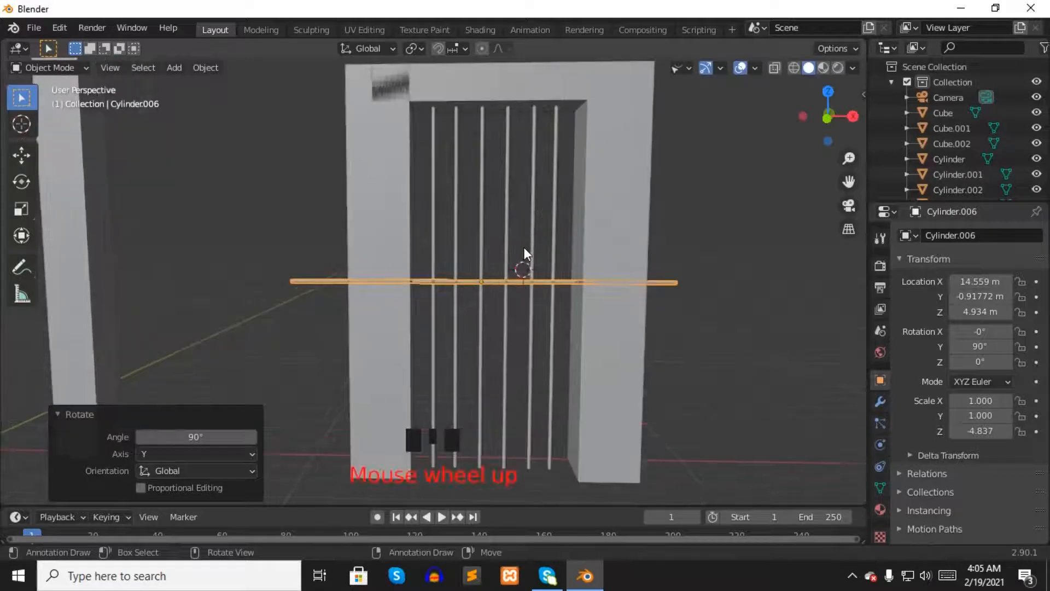
{"action": "key", "text": "g"}
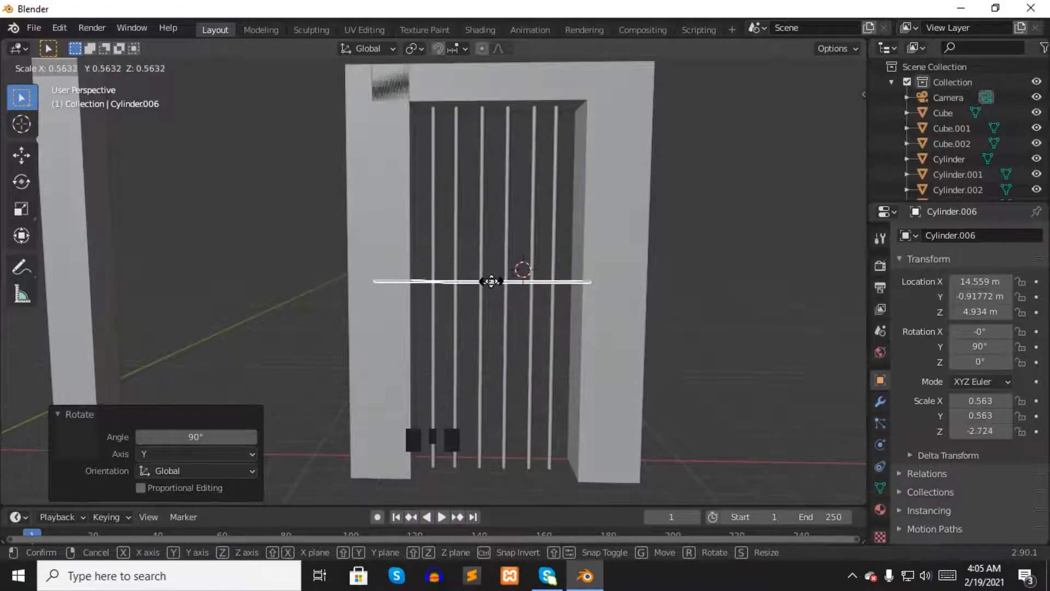
{"action": "left_click", "coordinate": [494, 285]}
- Raise the horizontal bar along Z to about 9.2 m, just under the crossbeam
{"action": "key", "text": "g"}
{"action": "key", "text": "z"}
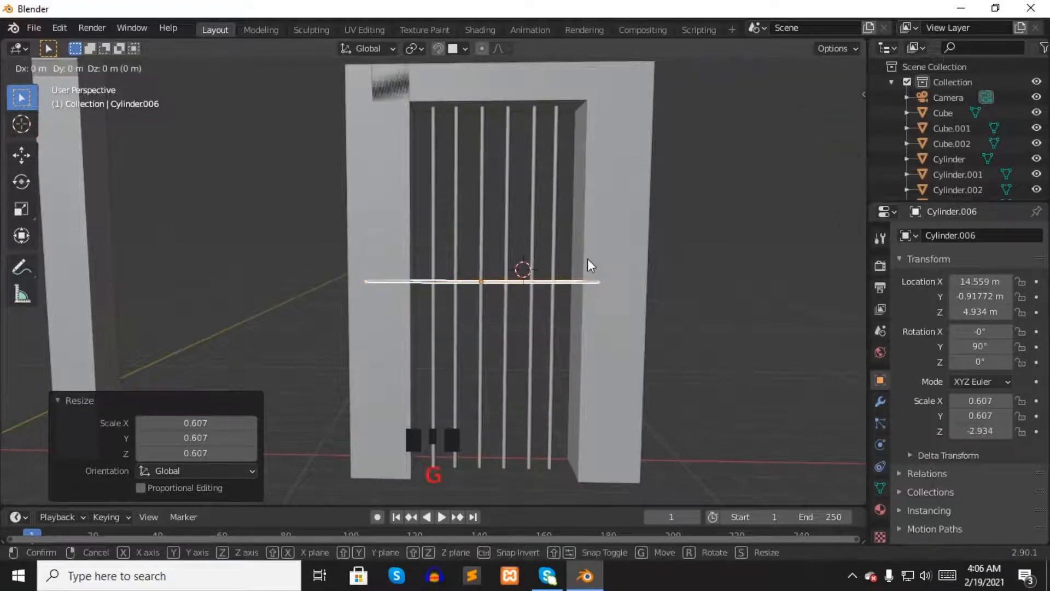
{"action": "left_click", "coordinate": [586, 249]}
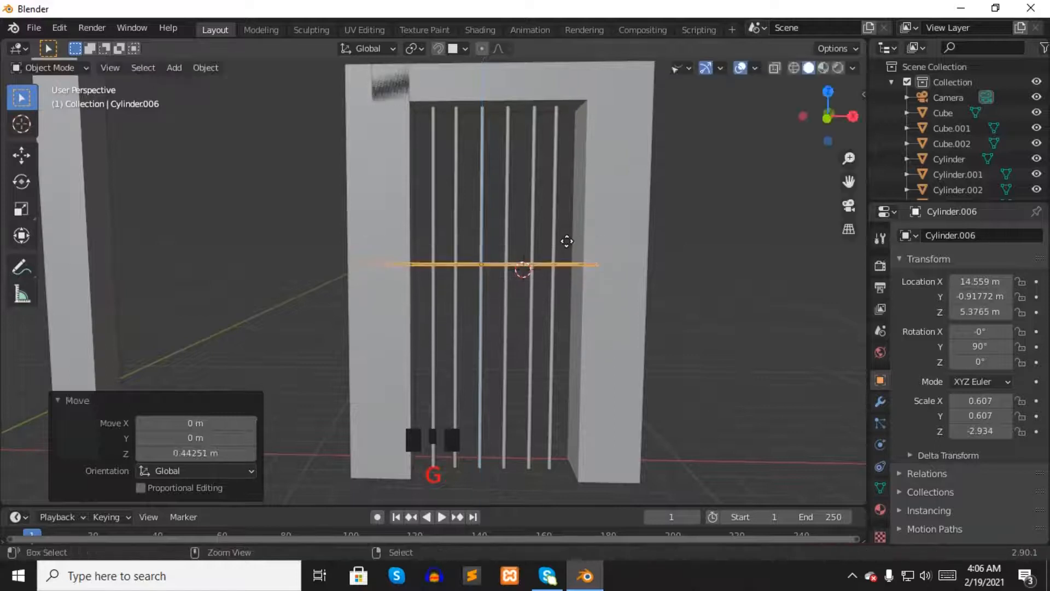
{"action": "key", "text": "g"}
{"action": "key", "text": "z"}
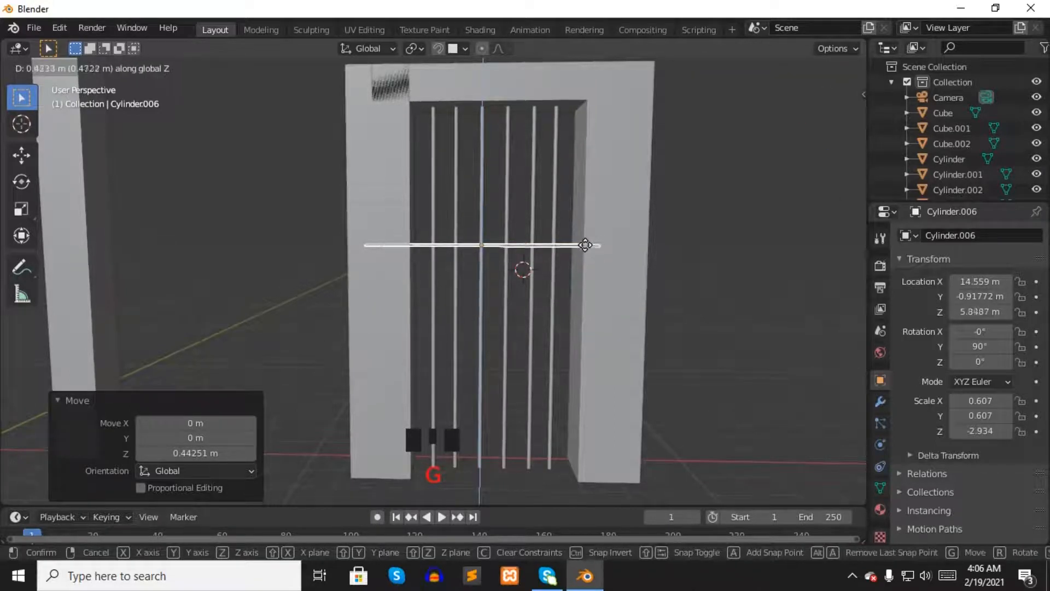
{"action": "left_click", "coordinate": [571, 216]}
{"action": "key", "text": "g"}
{"action": "key", "text": "z"}
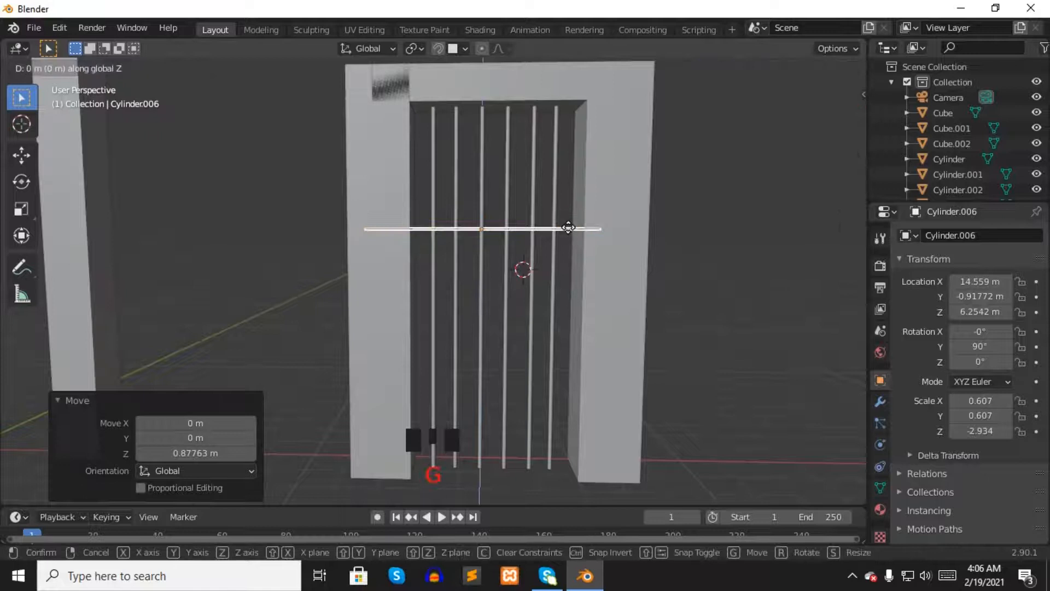
{"action": "left_click", "coordinate": [580, 105]}
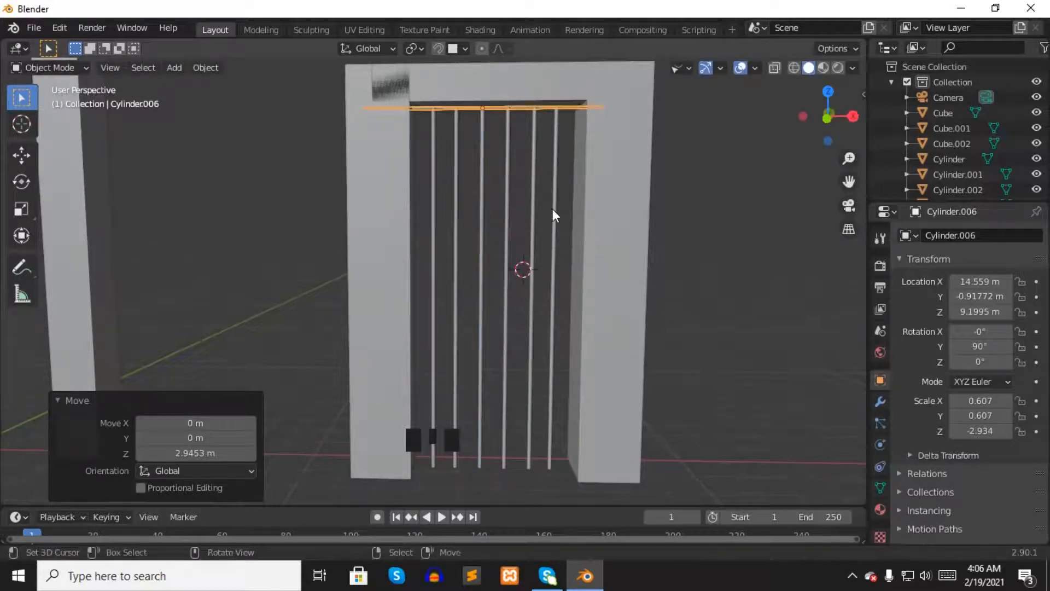
{"action": "key", "text": "KP_Decimal"}
{"action": "scroll", "coordinate": [561, 205], "scroll_direction": "up", "scroll_amount": 3}
{"action": "middle_click_drag", "start_coordinate": [568, 201], "coordinate": [489, 278]}
{"action": "scroll", "coordinate": [578, 219], "scroll_direction": "down", "scroll_amount": 2}
{"action": "scroll", "coordinate": [557, 219], "scroll_direction": "up", "scroll_amount": 2}
{"action": "right_click", "coordinate": [507, 281]}
{"action": "right_click_drag", "start_coordinate": [507, 281], "coordinate": [500, 281]}
- Duplicate the top horizontal bar down along Z, placing the copy at a height of about 6.5 m
{"action": "scroll", "coordinate": [531, 103], "scroll_direction": "down", "scroll_amount": 5}
{"action": "middle_click_drag", "start_coordinate": [533, 159], "coordinate": [535, 182]}
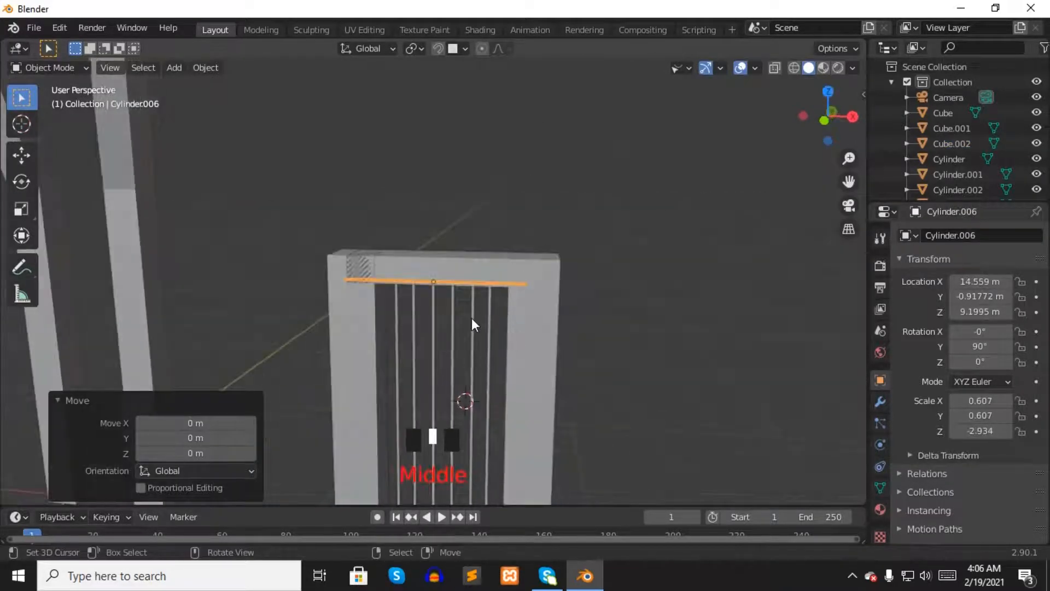
{"action": "key", "text": "shift+d"}
{"action": "key", "text": "z"}
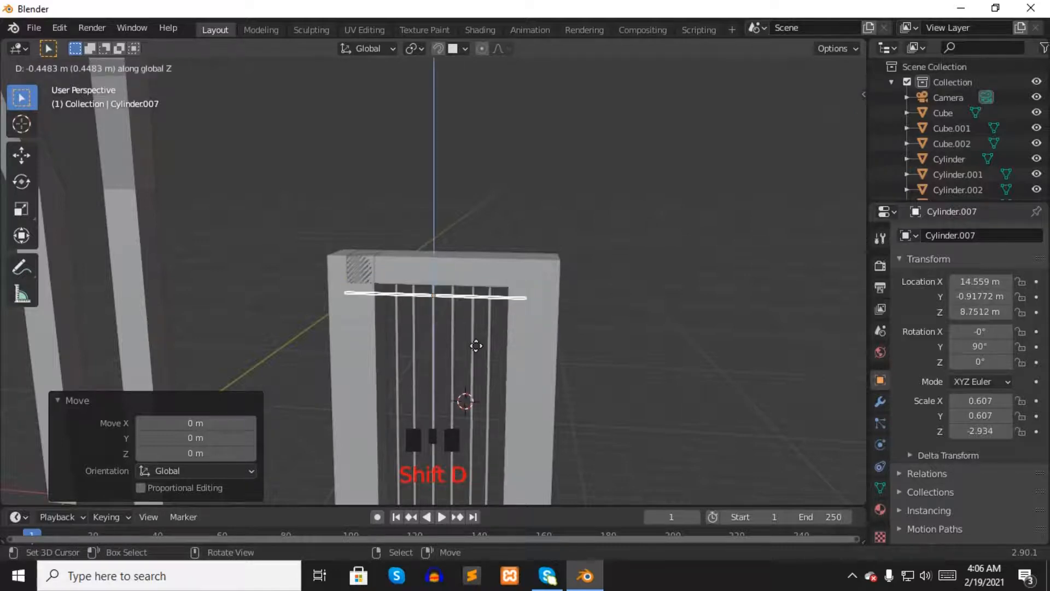
{"action": "left_click", "coordinate": [470, 396]}
{"action": "key", "text": "KP_Decimal"}
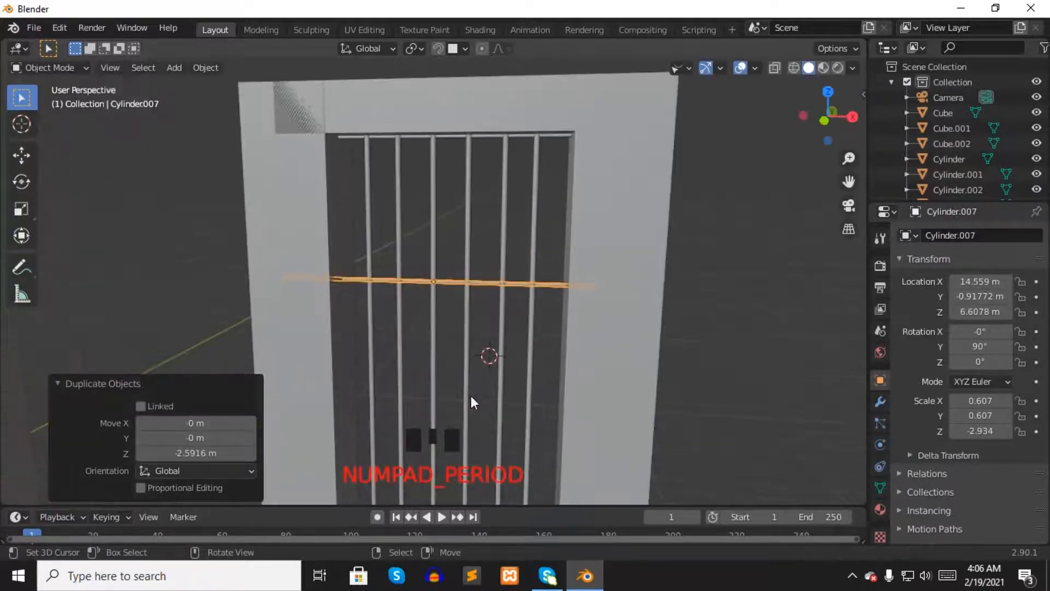
{"action": "middle_click_drag", "start_coordinate": [526, 366], "coordinate": [556, 346]}
{"action": "scroll", "coordinate": [514, 318], "scroll_direction": "down", "scroll_amount": 5}
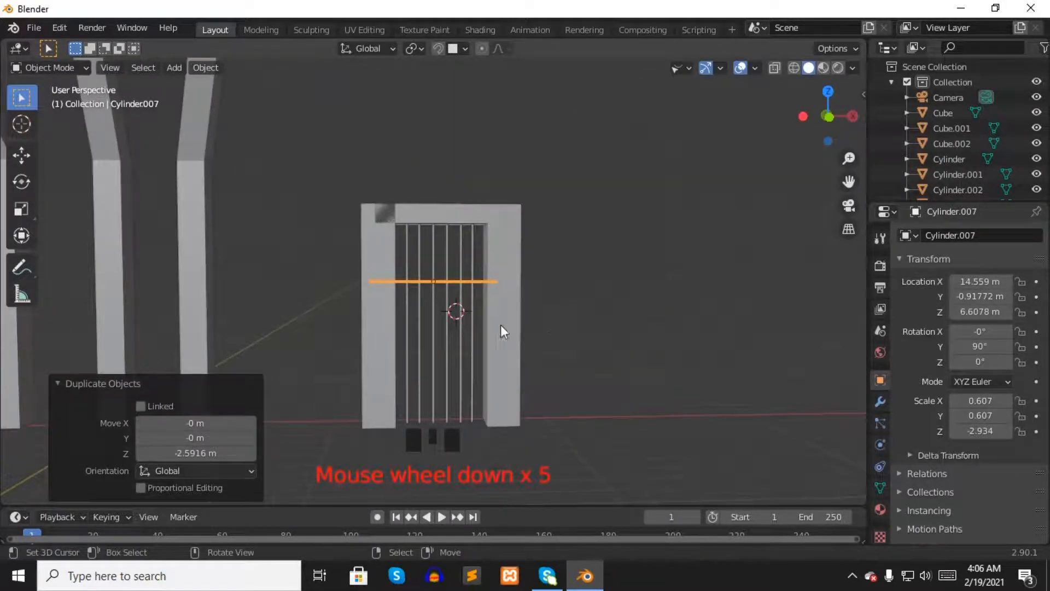
{"action": "key", "text": "g"}
{"action": "key", "text": "z"}
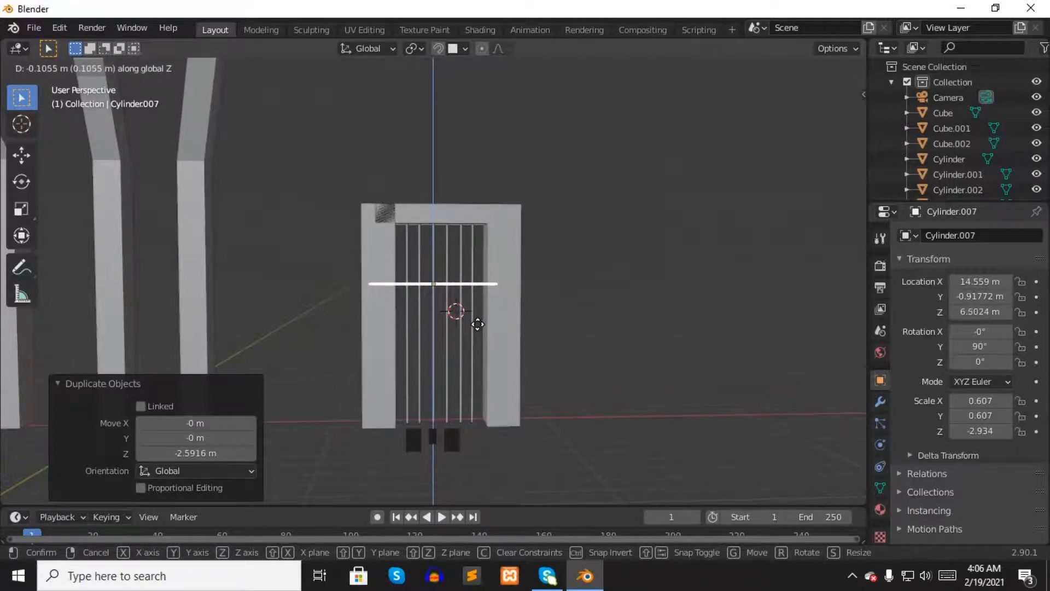
{"action": "left_click", "coordinate": [478, 326]}
- Duplicate the middle horizontal bar down along Z, placing the copy at a height of about 3.61 m
{"action": "key", "text": "shift+d"}
{"action": "key", "text": "z"}
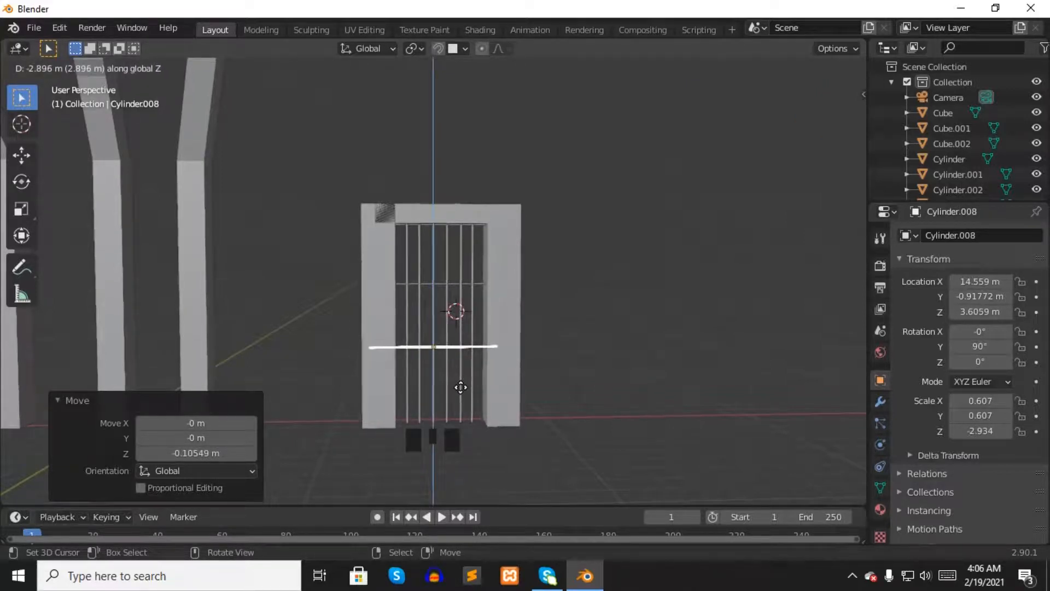
{"action": "left_click", "coordinate": [461, 388]}
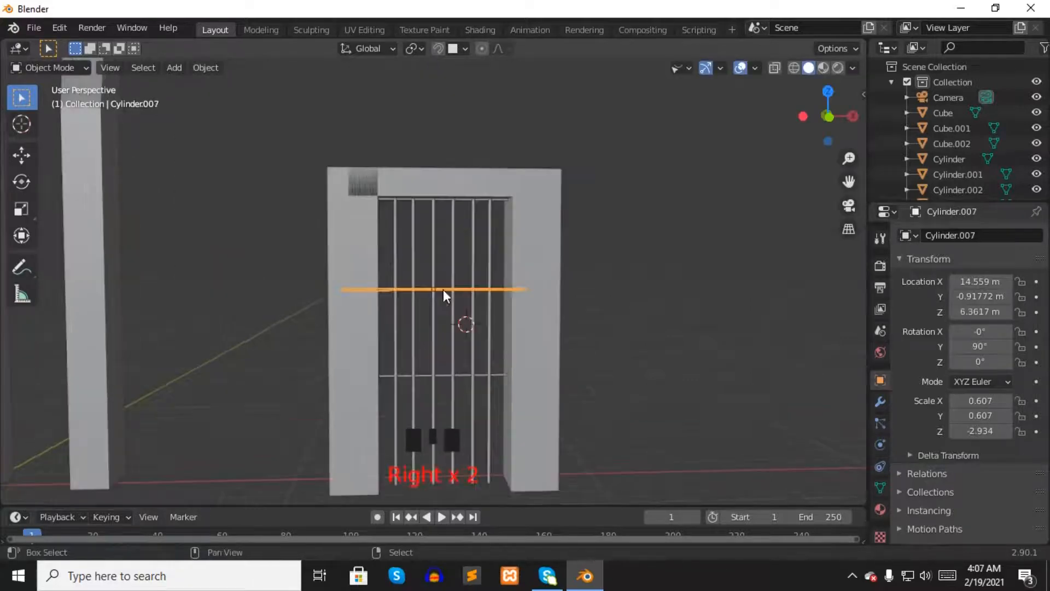
- Align the centers of the two lower horizontal bars to the third vertical bar as active object on X and Y, and deselect everything
{"action": "right_click", "coordinate": [445, 377], "text": "shift"}
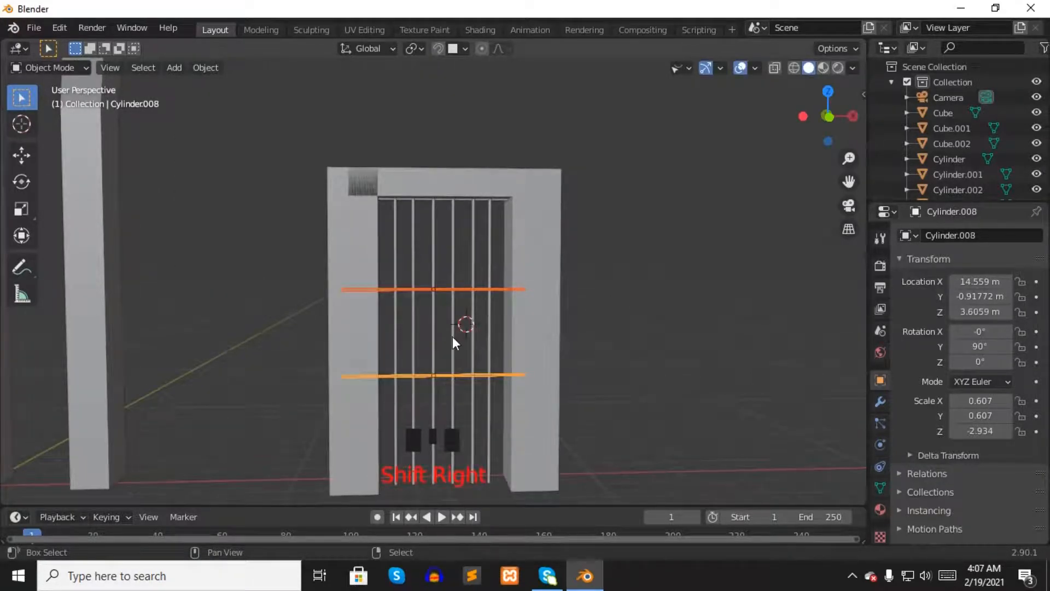
{"action": "right_click", "coordinate": [432, 331], "text": "shift"}
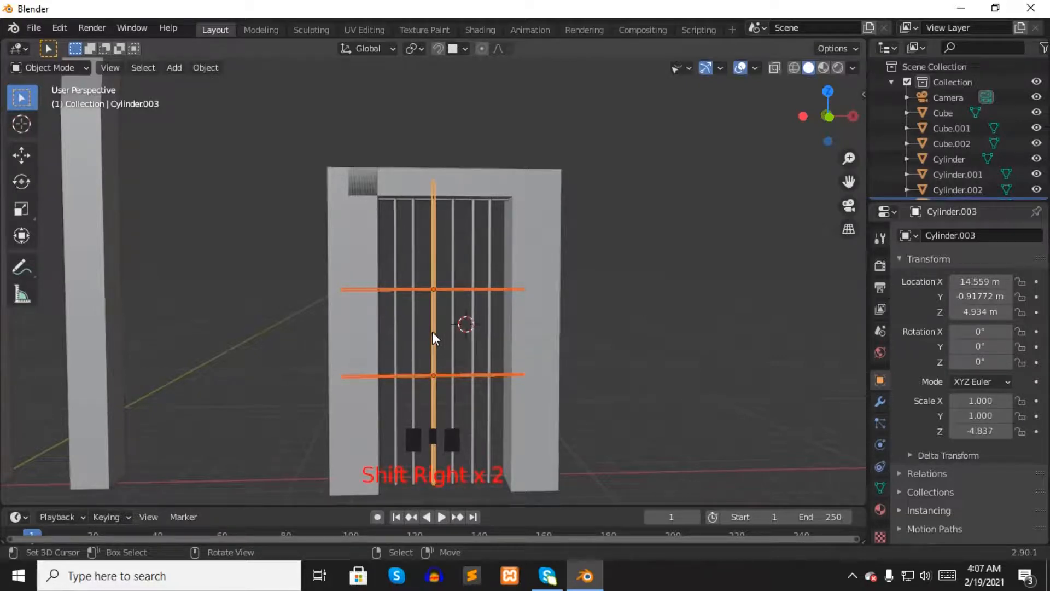
{"action": "key", "text": "space"}
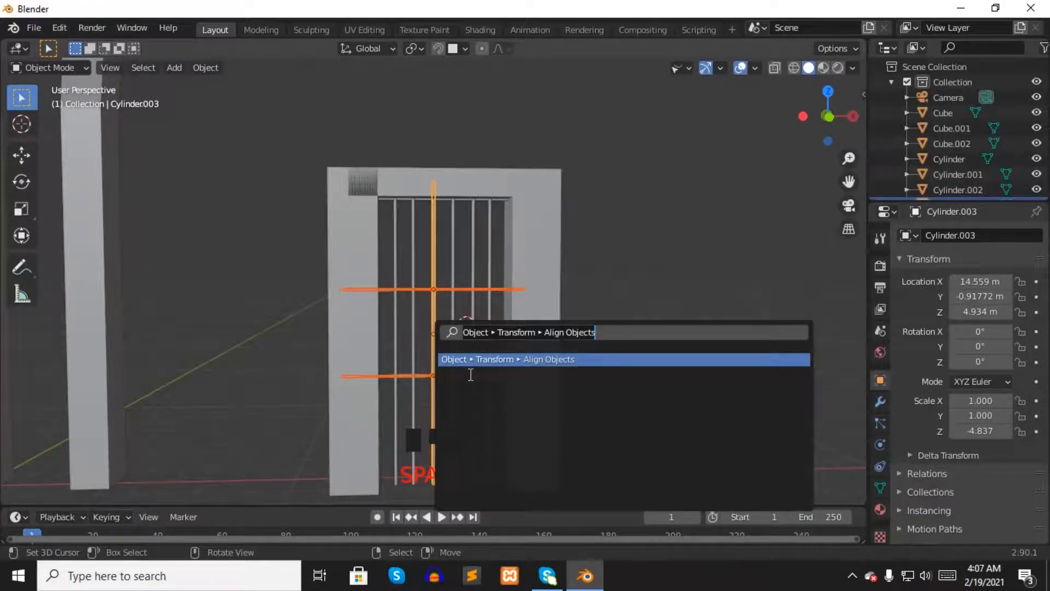
{"action": "left_click", "coordinate": [558, 365]}
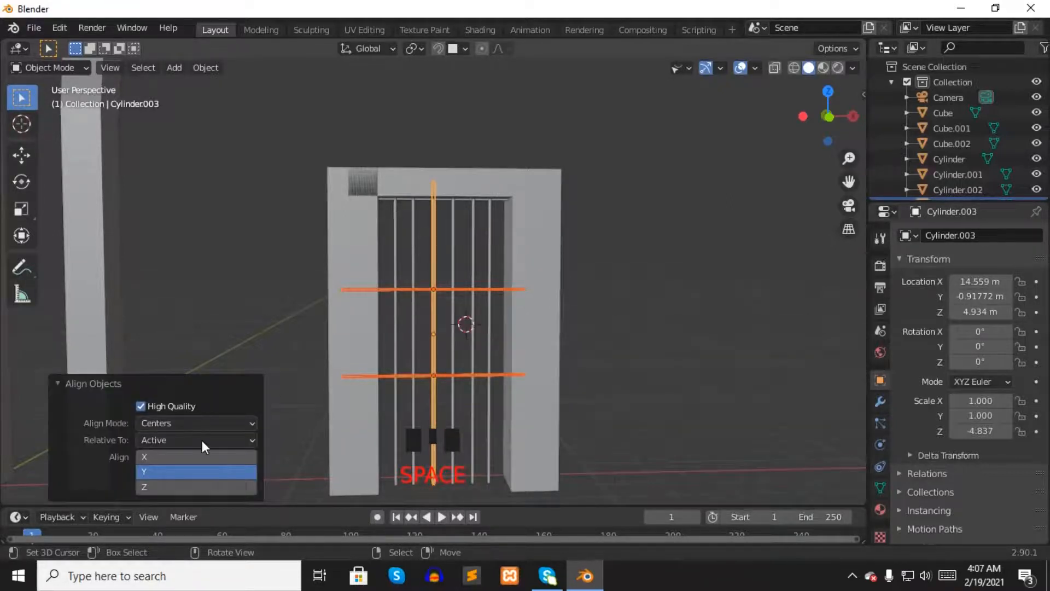
{"action": "left_click", "coordinate": [179, 458], "text": "shift"}
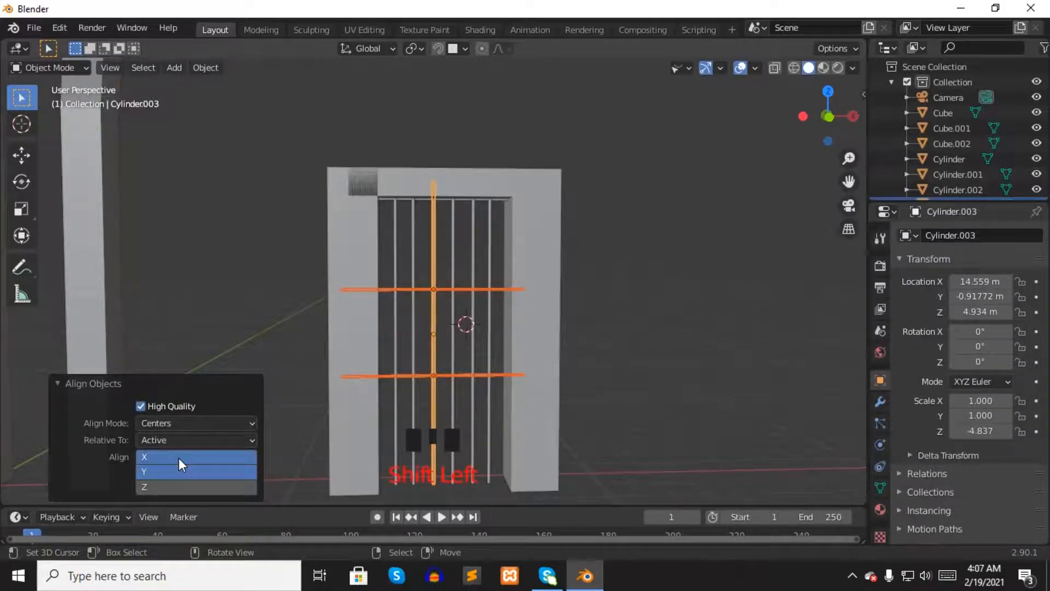
{"action": "left_click", "coordinate": [180, 265]}
- Examine the barred frame up close and from a distance to check how the horizontal bars meet the pillars
{"action": "mouse_move", "coordinate": [185, 263]}
{"action": "middle_mouse_down"}
{"action": "mouse_move", "coordinate": [417, 292]}
{"action": "mouse_move", "coordinate": [458, 254]}
{"action": "mouse_move", "coordinate": [560, 269]}
{"action": "mouse_move", "coordinate": [194, 267]}
{"action": "middle_mouse_up"}
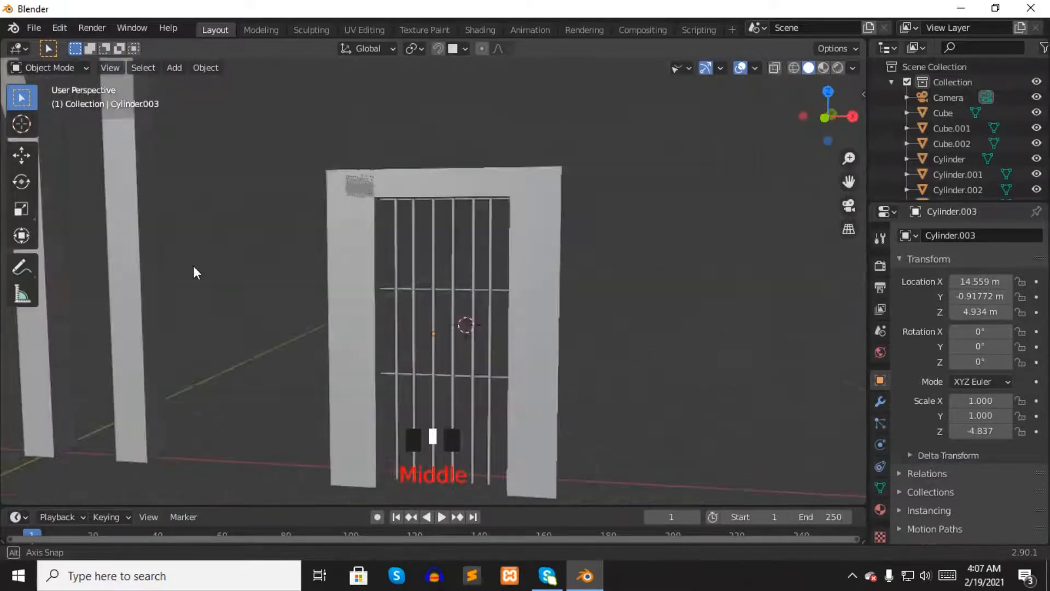
{"action": "scroll", "coordinate": [350, 264], "scroll_direction": "up", "scroll_amount": 3}
{"action": "scroll", "coordinate": [350, 264], "scroll_direction": "up", "scroll_amount": 2}
{"action": "middle_click_drag", "start_coordinate": [350, 264], "coordinate": [459, 281]}
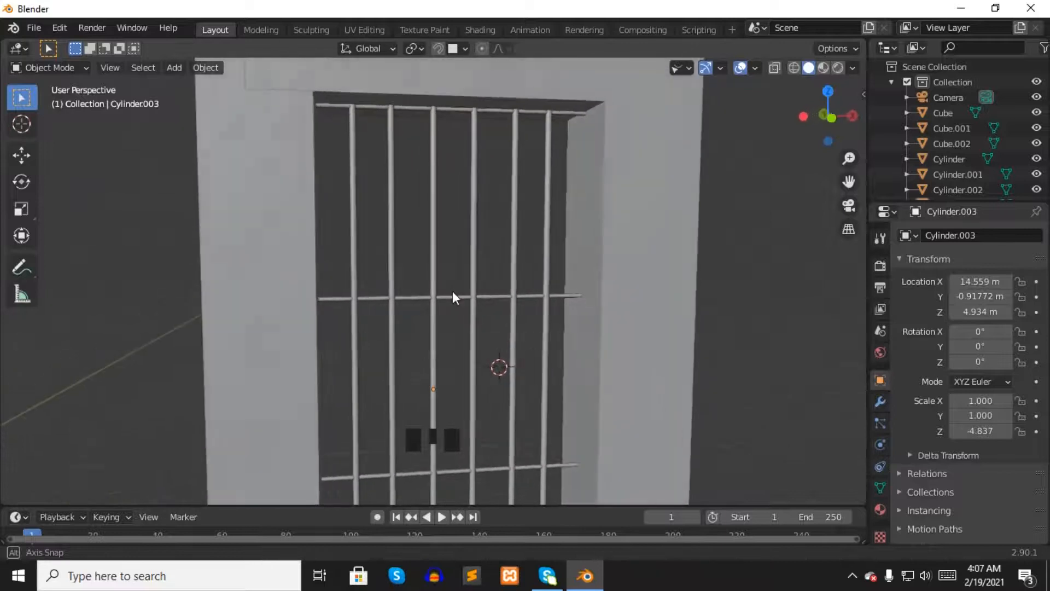
{"action": "scroll", "coordinate": [449, 291], "scroll_direction": "down", "scroll_amount": 5}
{"action": "scroll", "coordinate": [448, 291], "scroll_direction": "down", "scroll_amount": 2}
{"action": "scroll", "coordinate": [448, 291], "scroll_direction": "up", "scroll_amount": 1}
{"action": "middle_click_drag", "start_coordinate": [521, 304], "coordinate": [503, 307]}
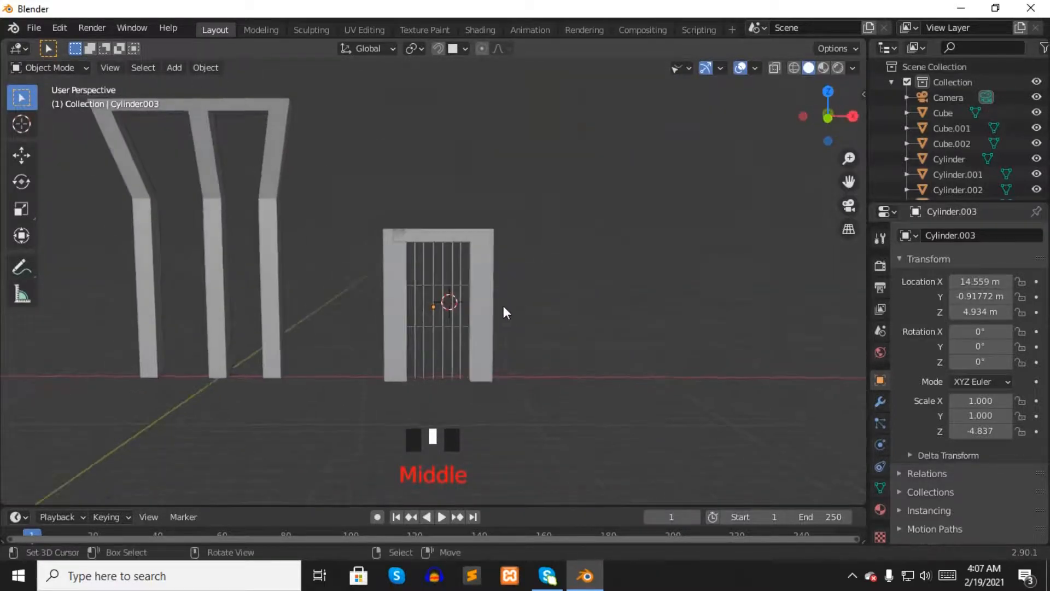
- Join the crossbeam pillar and the other pillar of the rectangular frame into one object, then deselect it
{"action": "right_click", "coordinate": [487, 313]}
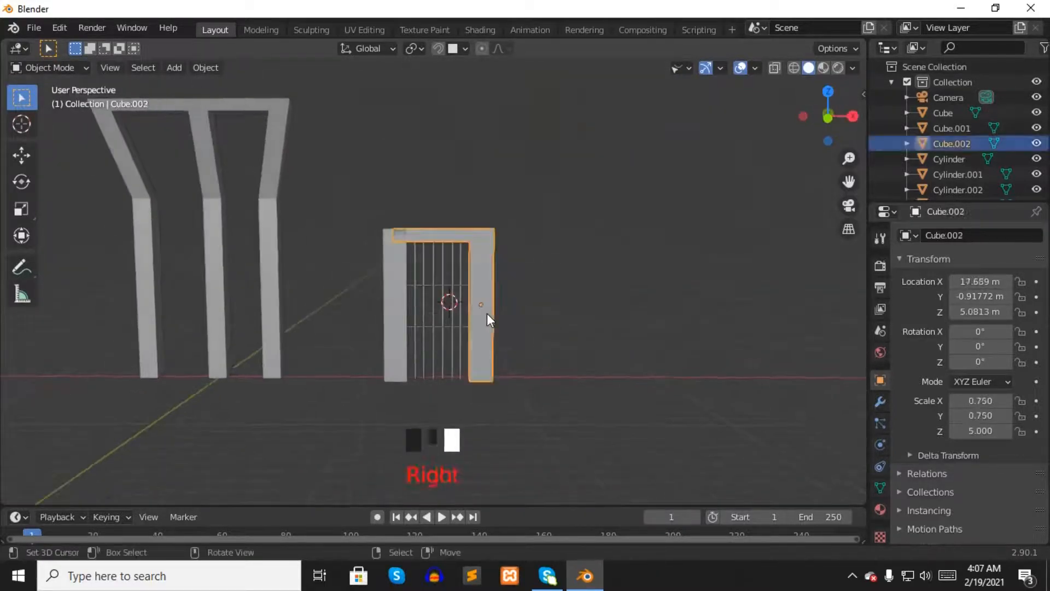
{"action": "right_click", "coordinate": [392, 304], "text": "shift"}
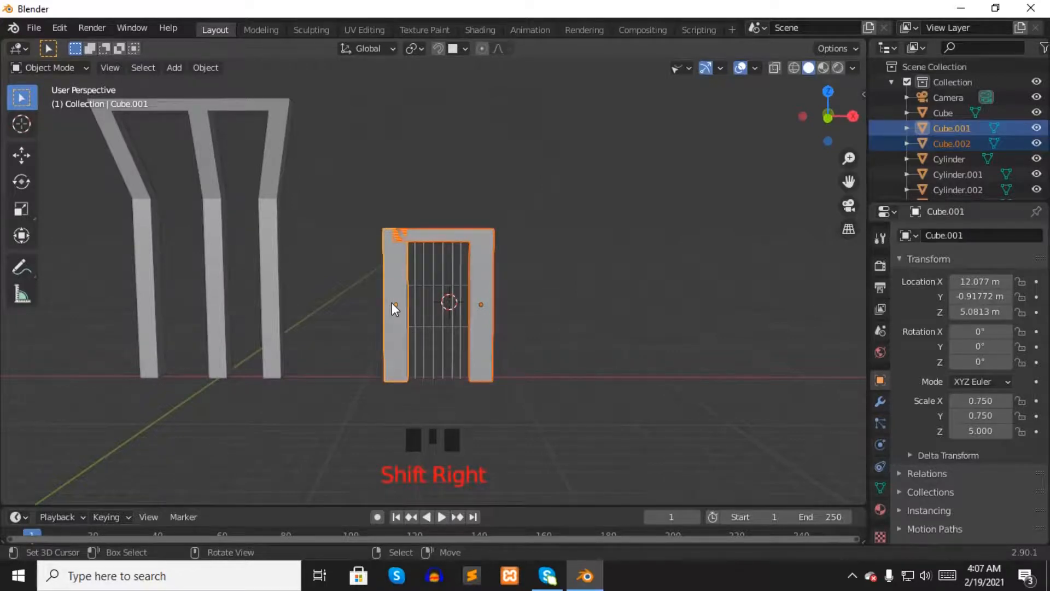
{"action": "key", "text": "ctrl+j"}
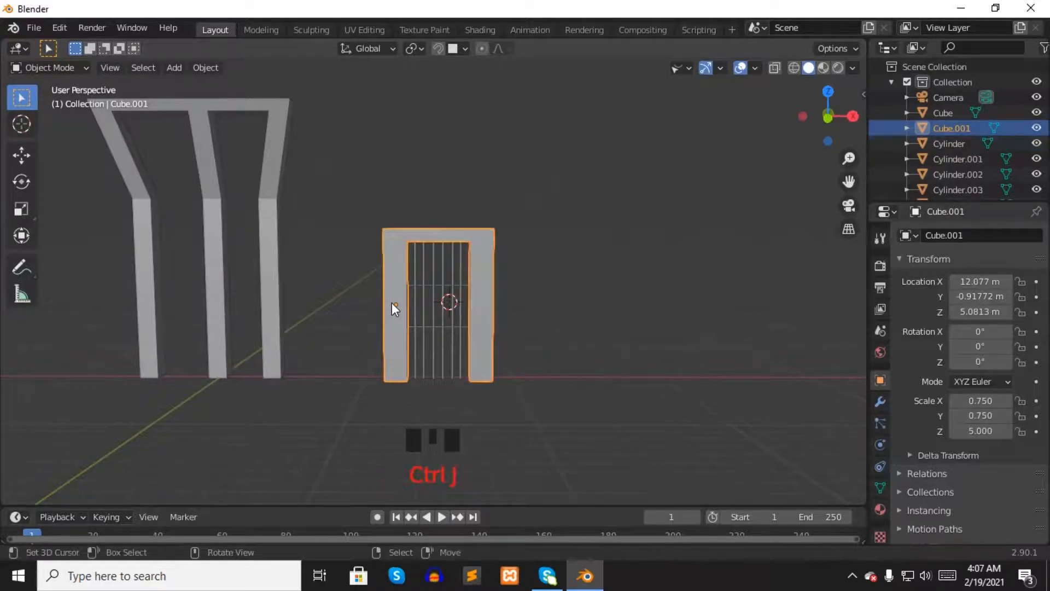
{"action": "right_click", "coordinate": [426, 169]}
- Duplicate the outermost vertical bar on the +X side along X to about 16.89 m, against the frame's pillar, and deselect it
{"action": "scroll", "coordinate": [520, 240], "scroll_direction": "up", "scroll_amount": 6}
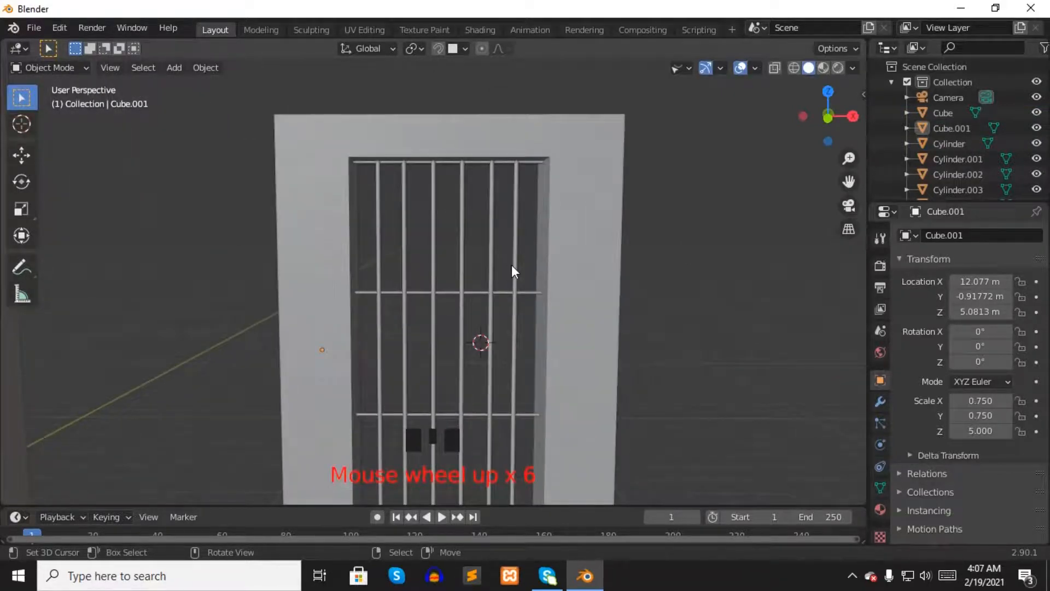
{"action": "right_click", "coordinate": [513, 265]}
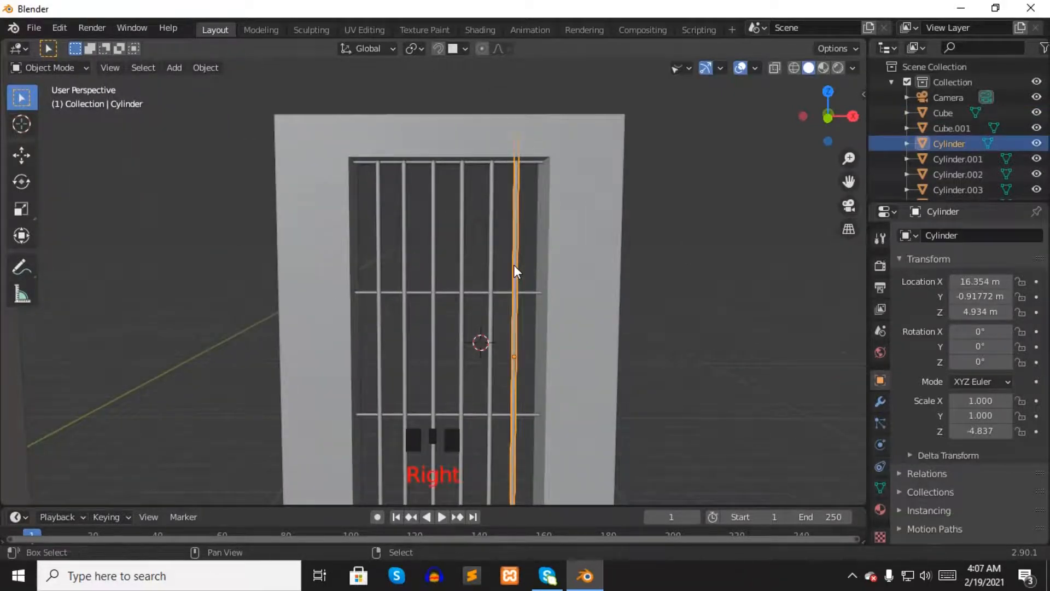
{"action": "key", "text": "shift+d"}
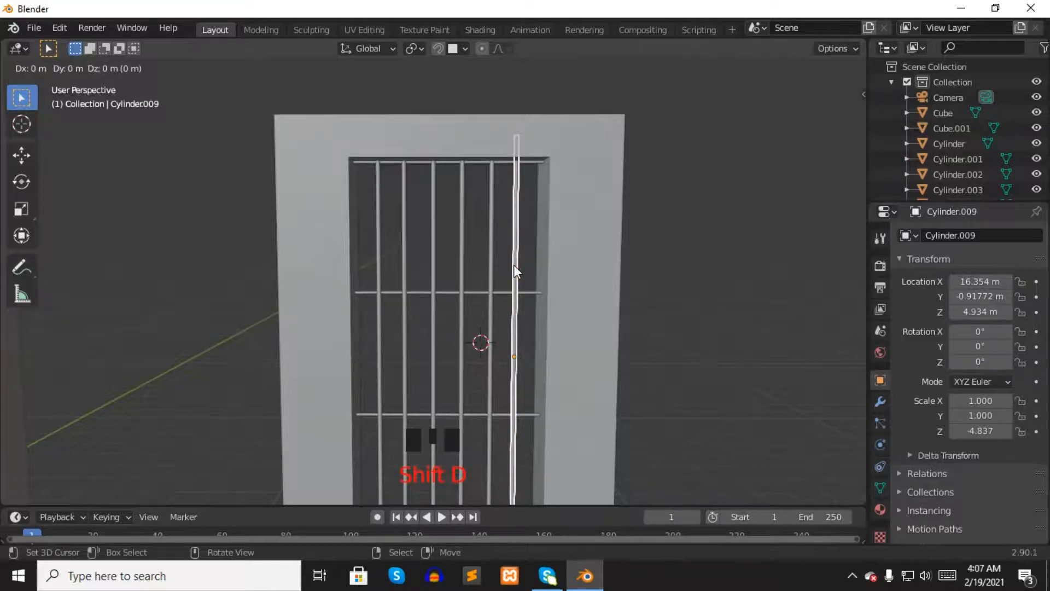
{"action": "right_click", "coordinate": [514, 265]}
{"action": "key", "text": "g"}
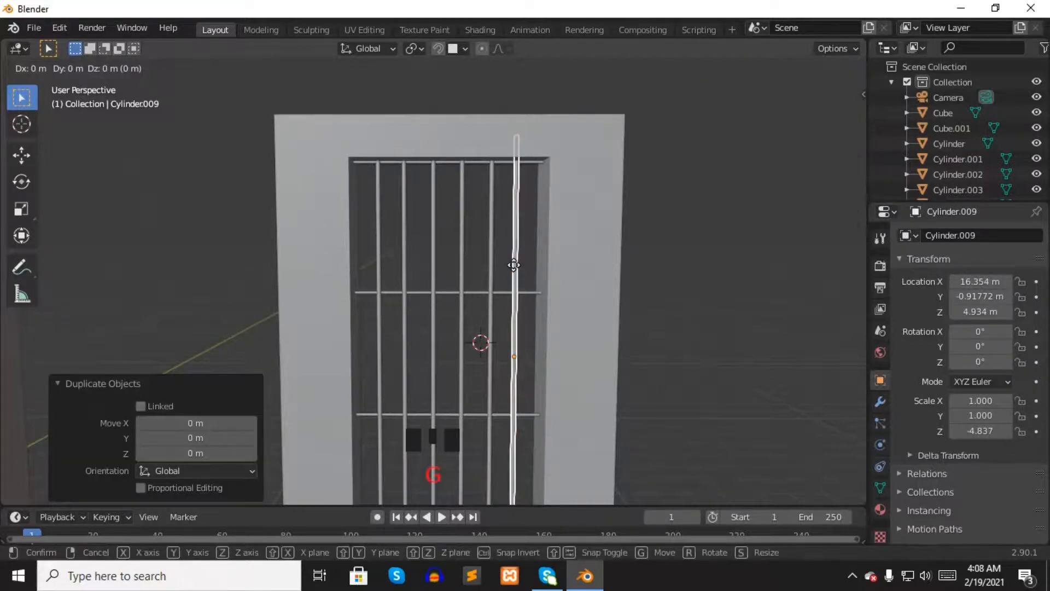
{"action": "key", "text": "x"}
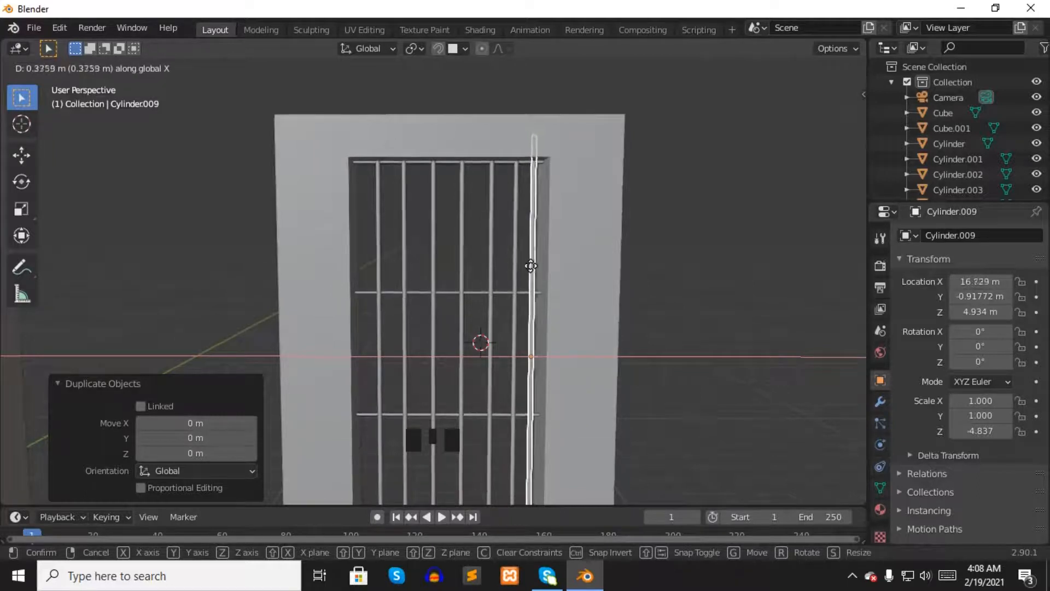
{"action": "left_click", "coordinate": [538, 266]}
{"action": "key", "text": "ctrl+g"}
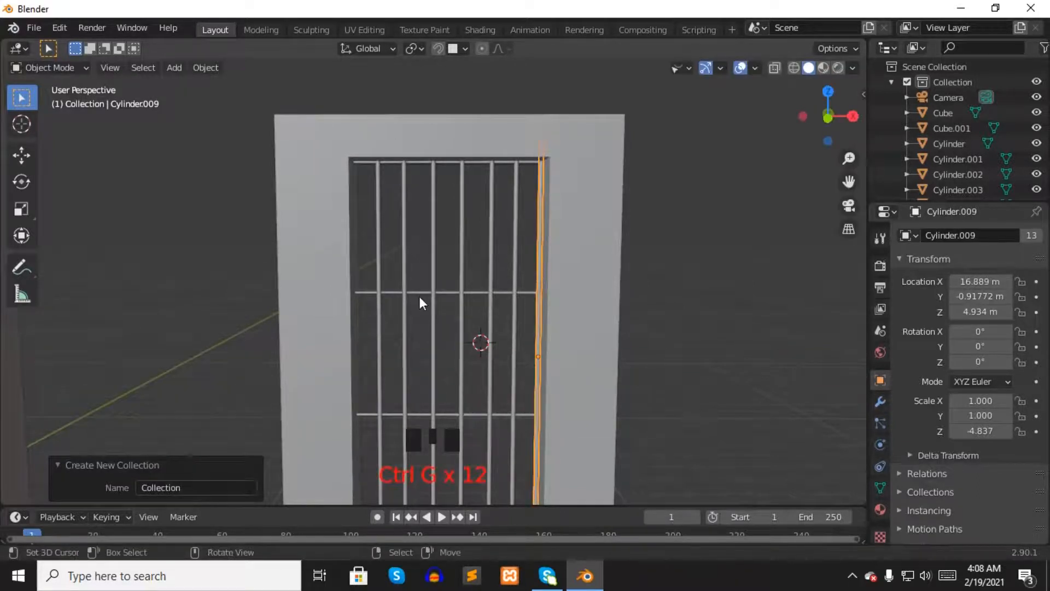
{"action": "right_click", "coordinate": [675, 289]}
- Duplicate the outermost vertical bar on the -X side along X to about 12.88 m, against the opposite pillar
{"action": "middle_click_drag", "start_coordinate": [622, 305], "coordinate": [392, 324]}
{"action": "right_click", "coordinate": [377, 326]}
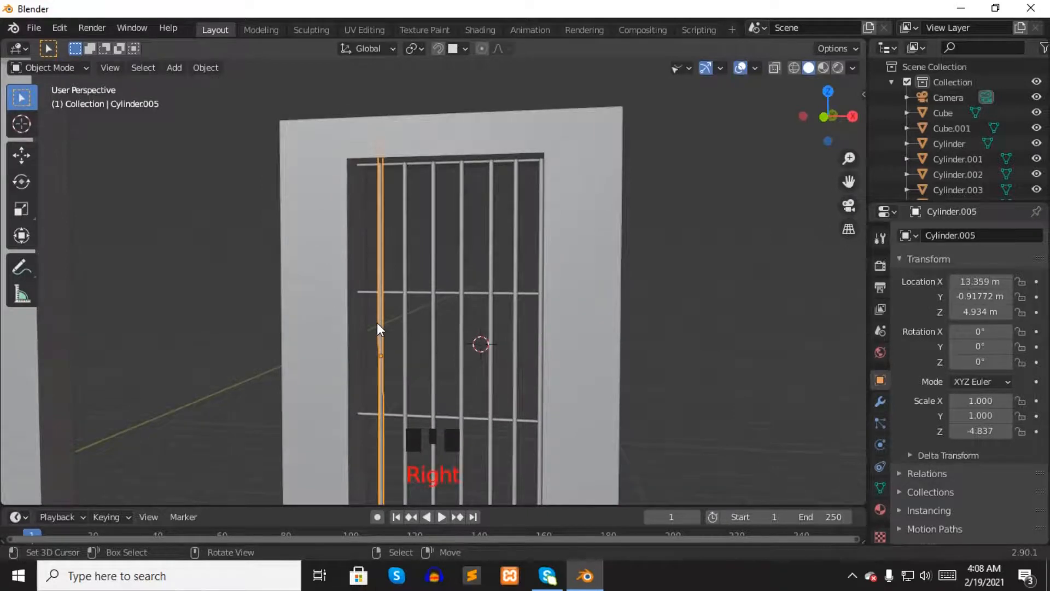
{"action": "key", "text": "shift+d"}
{"action": "key", "text": "x"}
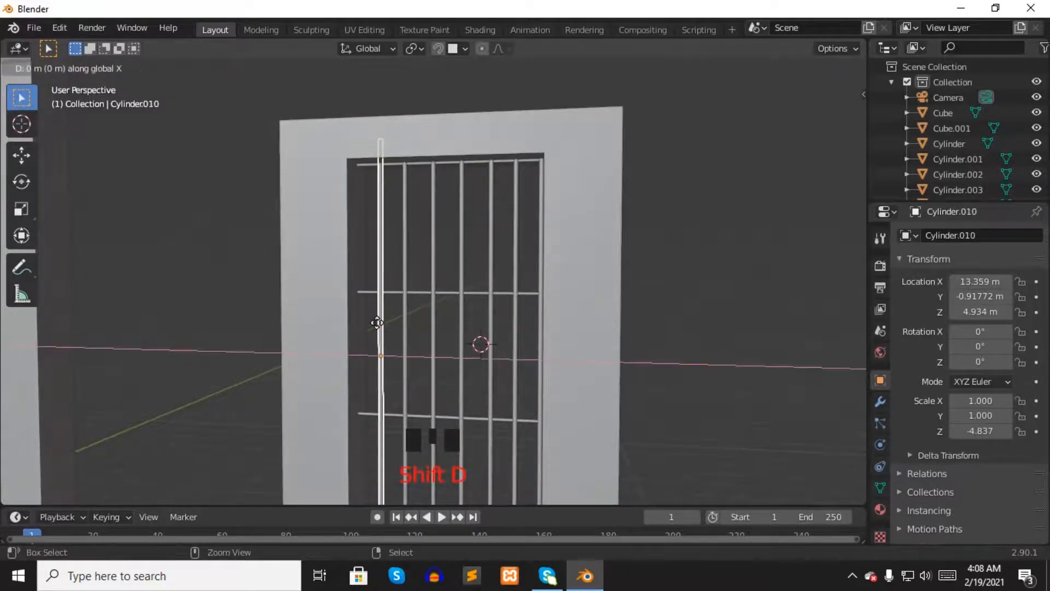
{"action": "left_click", "coordinate": [349, 323]}
- Add a cube near the X axis beyond the barred frame, with the 3D cursor placed at about X 23.49 m
{"action": "scroll", "coordinate": [458, 339], "scroll_direction": "down", "scroll_amount": 4}
{"action": "middle_click_drag", "start_coordinate": [581, 303], "coordinate": [508, 304]}
{"action": "scroll", "coordinate": [530, 305], "scroll_direction": "down", "scroll_amount": 4}
{"action": "scroll", "coordinate": [556, 364], "scroll_direction": "up", "scroll_amount": 2}
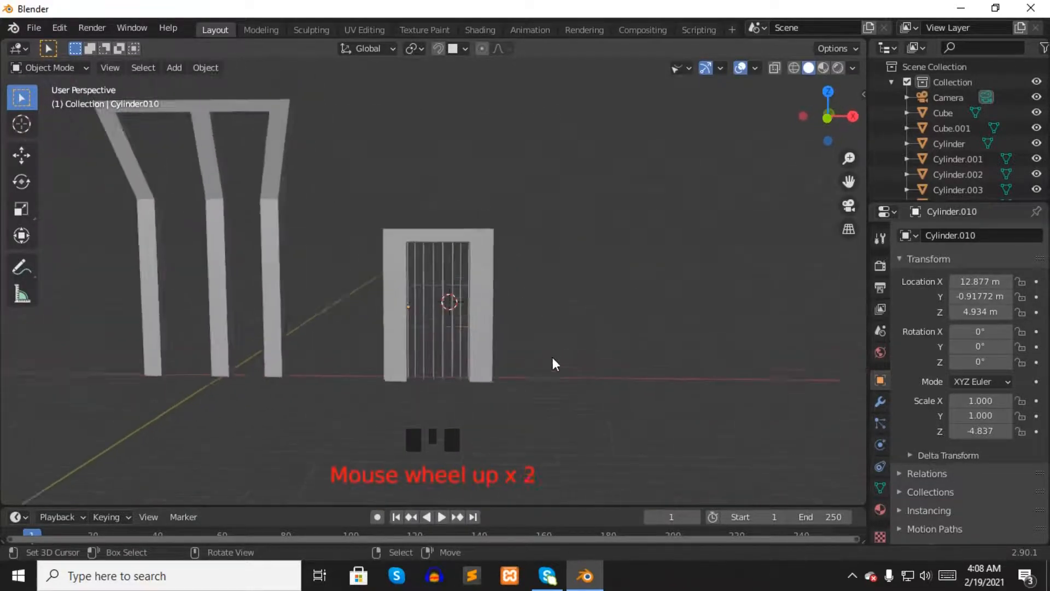
{"action": "scroll", "coordinate": [564, 388], "scroll_direction": "up", "scroll_amount": 1}
{"action": "middle_click_drag", "start_coordinate": [563, 388], "coordinate": [606, 394]}
{"action": "left_click", "coordinate": [595, 393]}
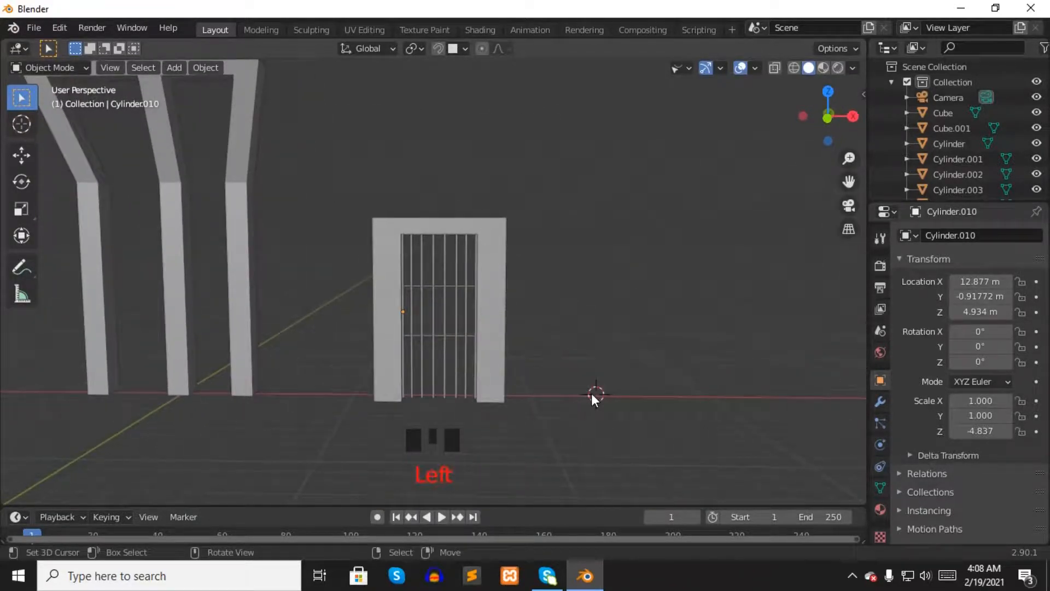
{"action": "key", "text": "shift+a"}
{"action": "mouse_move", "coordinate": [525, 257]}
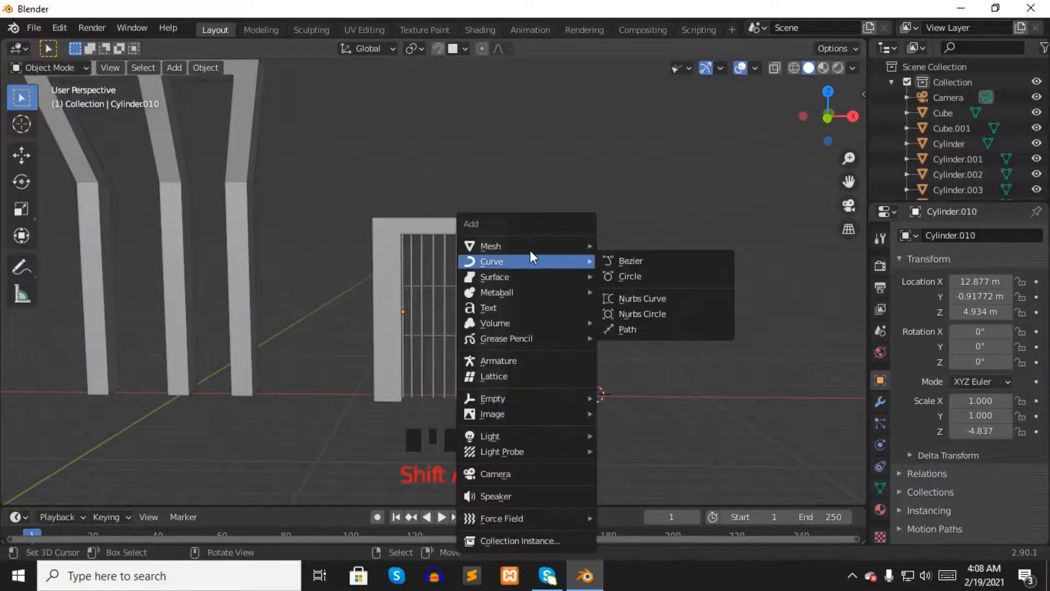
{"action": "left_click", "coordinate": [618, 268]}
- Set the new cube's dimensions to 1.2 m in X, 1.2 m in Y and 8 m in Z
{"action": "key", "text": "n"}
{"action": "left_click", "coordinate": [813, 362]}
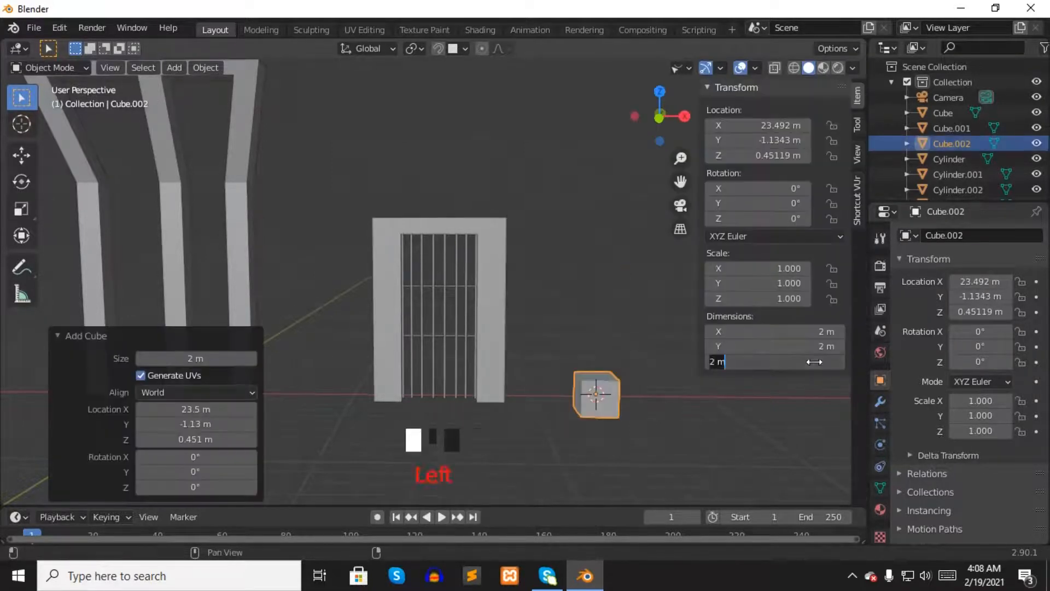
{"action": "type", "text": "6"}
{"action": "key", "text": "Return"}
{"action": "left_click", "coordinate": [810, 361]}
{"action": "type", "text": "8"}
{"action": "key", "text": "Return"}
{"action": "left_click", "coordinate": [812, 346]}
{"action": "type", "text": "1.2"}
{"action": "key", "text": "Return"}
{"action": "left_click", "coordinate": [815, 332]}
{"action": "type", "text": "1.2"}
{"action": "key", "text": "Return"}
{"action": "right_click", "coordinate": [618, 371]}
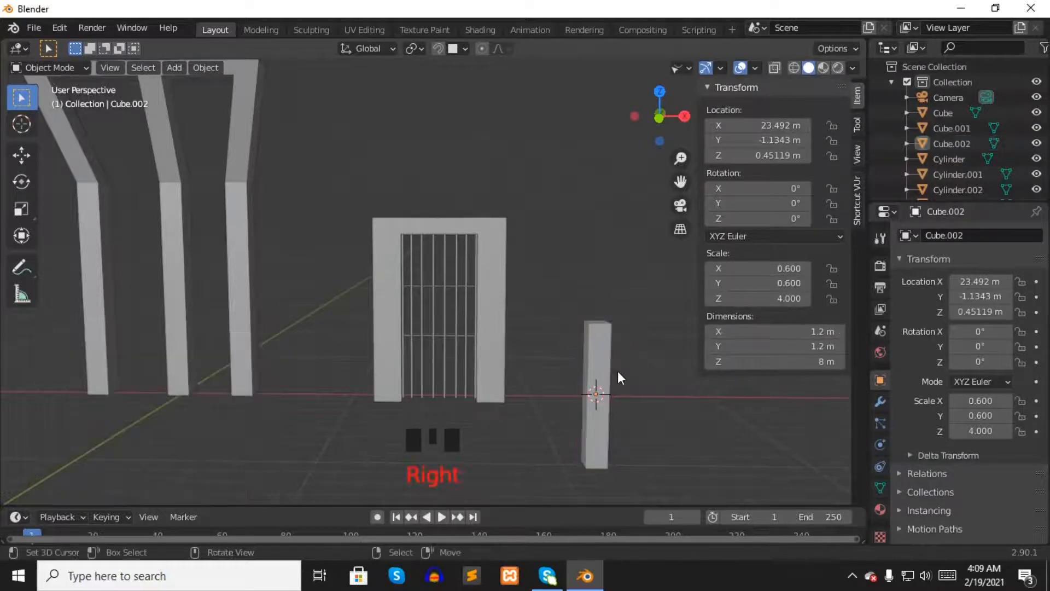
- Raise the new pillar along Z to about 4.08 m so that its base rests at ground level
{"action": "right_click", "coordinate": [612, 371]}
{"action": "key", "text": "n"}
{"action": "key", "text": "g"}
{"action": "key", "text": "z"}
{"action": "left_click", "coordinate": [612, 301]}
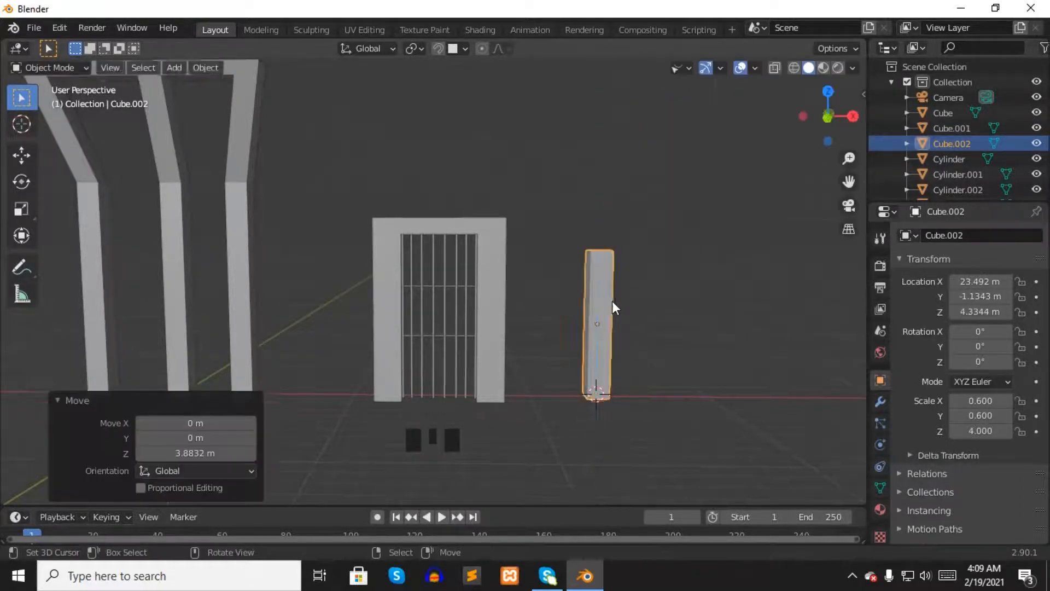
{"action": "key", "text": "KP_1"}
{"action": "key", "text": "g"}
{"action": "key", "text": "z"}
{"action": "left_click", "coordinate": [605, 320]}
- Duplicate the new pillar about 5 m along X
{"action": "middle_click_drag", "start_coordinate": [625, 274], "coordinate": [610, 293]}
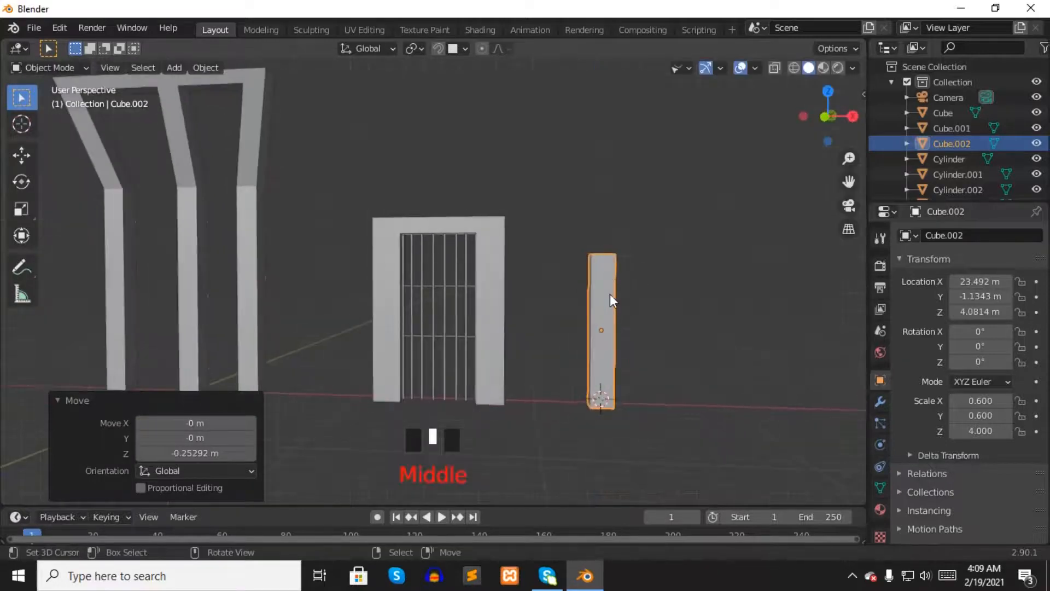
{"action": "key", "text": "shift+d"}
{"action": "key", "text": "x"}
{"action": "left_click", "coordinate": [710, 310]}
- Add a horizontal loop cut near the top of the copied pillar, slid to a factor of about -0.820
{"action": "middle_click_drag", "start_coordinate": [695, 319], "coordinate": [648, 385]}
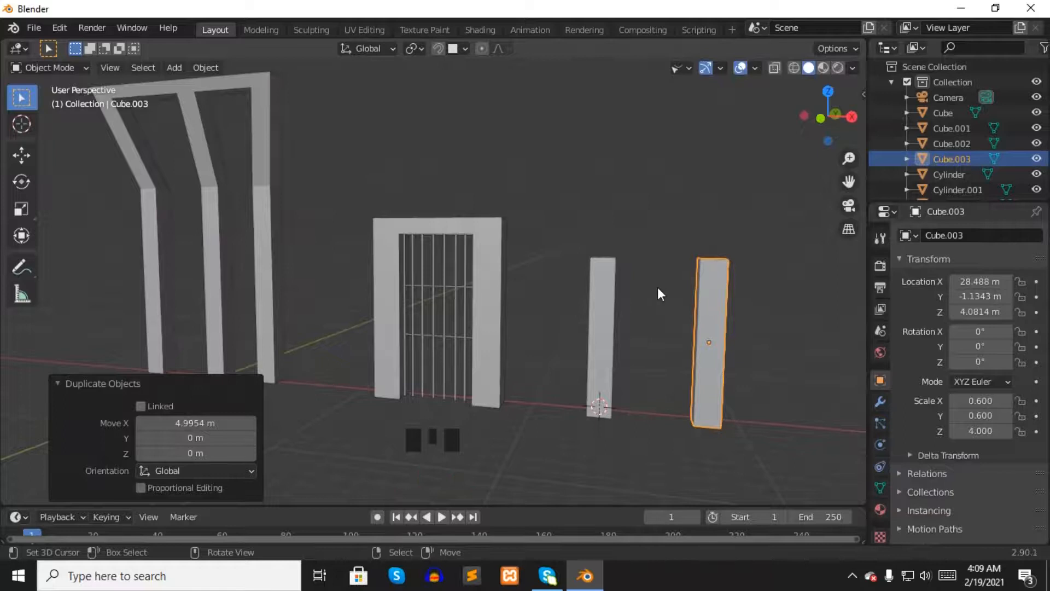
{"action": "key", "text": "Tab"}
{"action": "scroll", "coordinate": [736, 288], "scroll_direction": "up", "scroll_amount": 2}
{"action": "middle_click_drag", "start_coordinate": [790, 319], "coordinate": [619, 295], "text": "shift"}
{"action": "key", "text": "ctrl+r"}
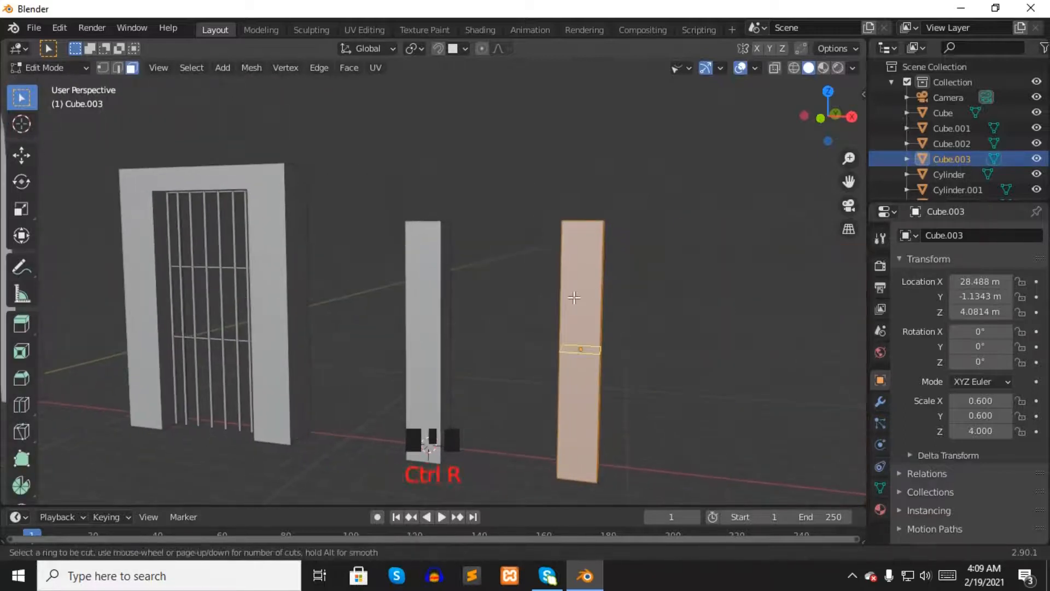
{"action": "left_click", "coordinate": [592, 289]}
{"action": "left_click", "coordinate": [596, 204]}
{"action": "middle_click_drag", "start_coordinate": [595, 203], "coordinate": [665, 199]}
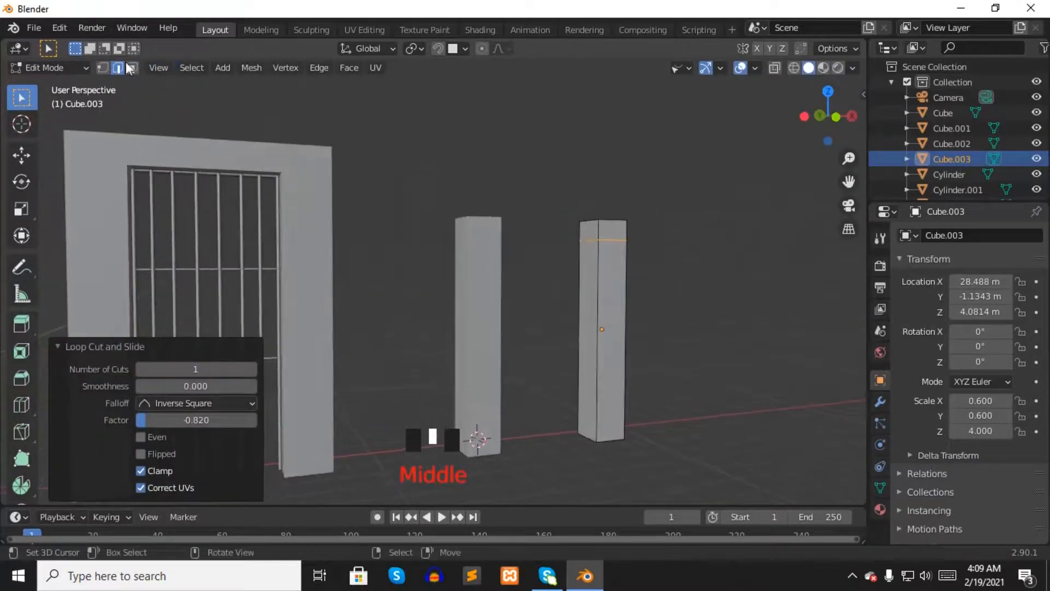
- Extrude the inner face above the cut across to the other pillar, and join both pillars into one object
{"action": "right_click", "coordinate": [587, 229]}
{"action": "middle_click_drag", "start_coordinate": [586, 228], "coordinate": [588, 229]}
{"action": "key", "text": "e"}
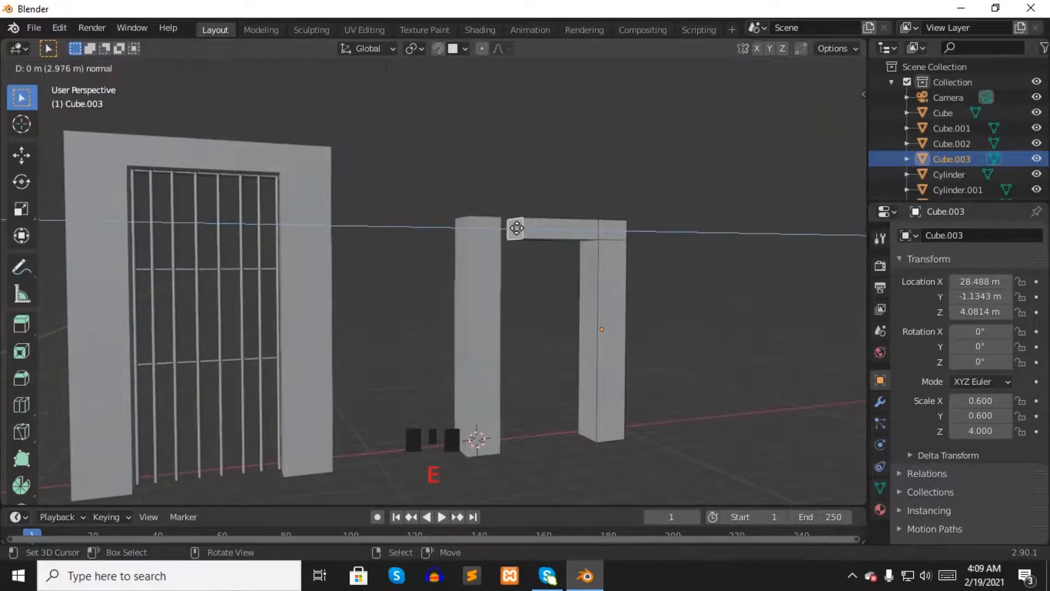
{"action": "left_click", "coordinate": [484, 228]}
{"action": "key", "text": "Tab"}
{"action": "middle_click_drag", "start_coordinate": [665, 356], "coordinate": [519, 385]}
{"action": "key", "text": "ctrl+j"}
{"action": "scroll", "coordinate": [632, 350], "scroll_direction": "down", "scroll_amount": 2}
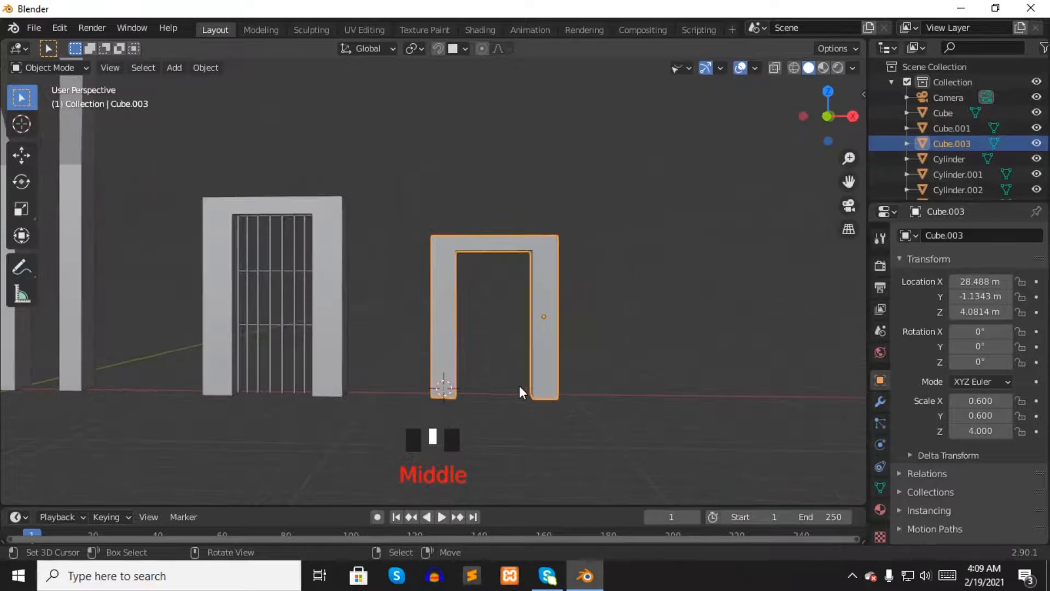
- Add a thin cylinder with 80 vertices and a 0.05 m radius inside the new frame's opening, at about X 27.28 m
{"action": "key", "text": "shift+a"}
{"action": "left_click", "coordinate": [588, 323]}
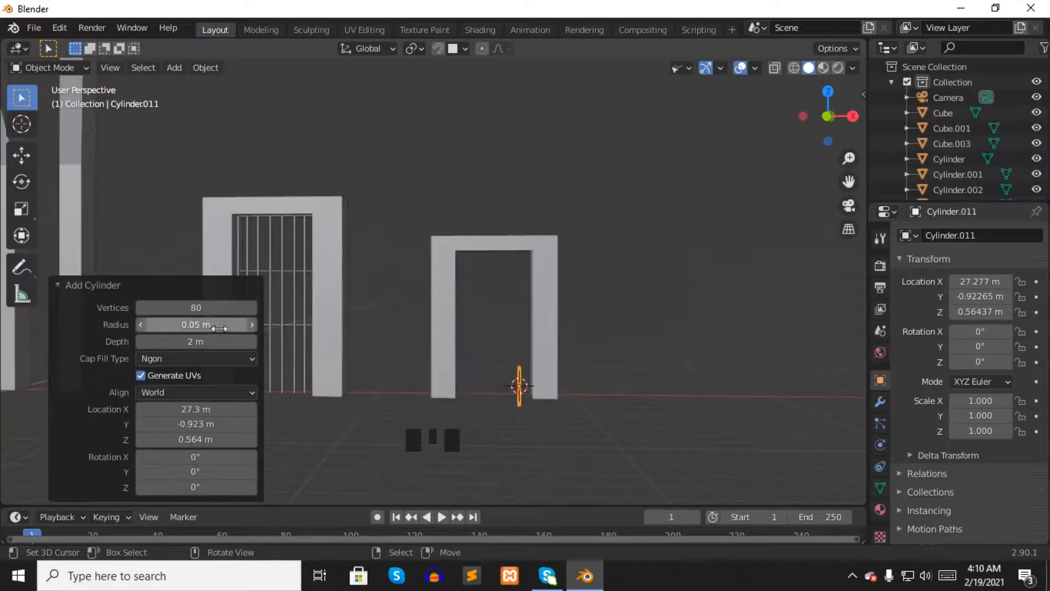
{"action": "right_click", "coordinate": [517, 379]}
{"action": "middle_click_drag", "start_coordinate": [518, 379], "coordinate": [531, 398]}
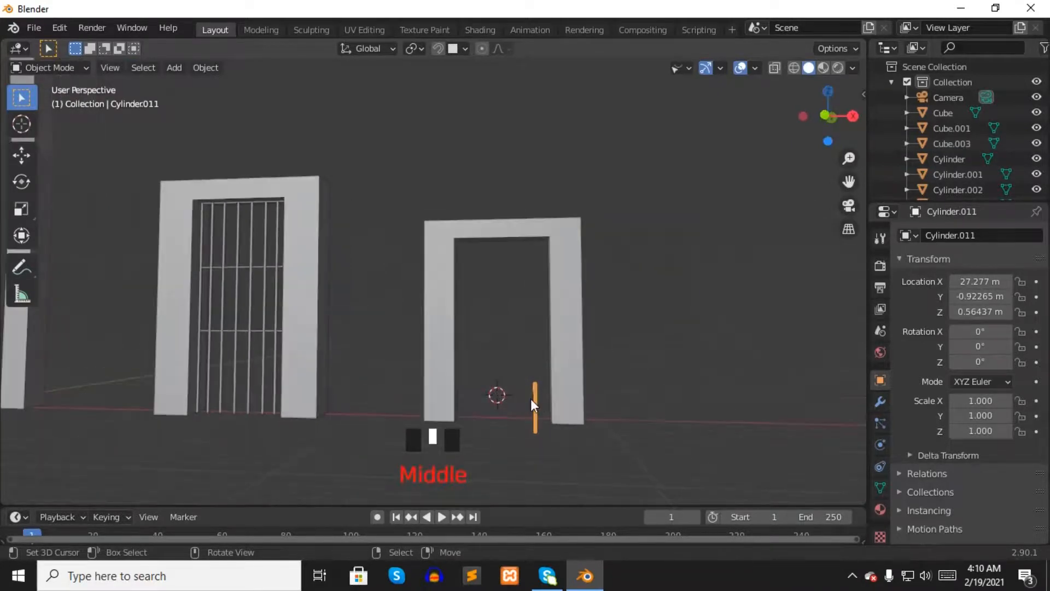
- Stretch the cylinder along Z to a scale of about 3.68 and raise it to about 3.98 m to span the opening
{"action": "key", "text": "s"}
{"action": "key", "text": "z"}
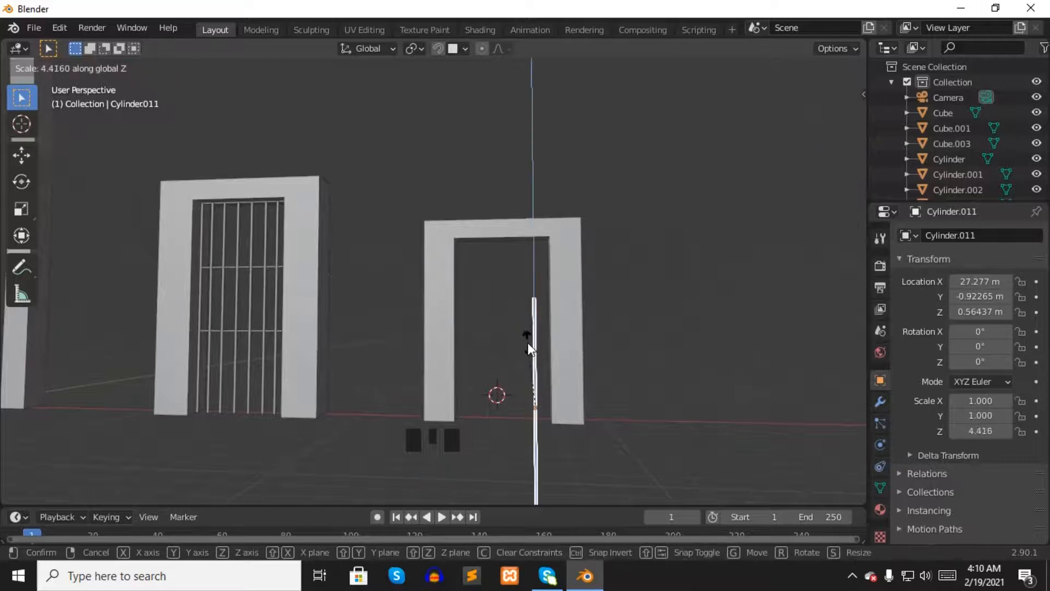
{"action": "left_click", "coordinate": [530, 353]}
{"action": "key", "text": "g"}
{"action": "key", "text": "z"}
{"action": "left_click", "coordinate": [535, 328]}
{"action": "key", "text": "s"}
{"action": "key", "text": "s"}
{"action": "key", "text": "z"}
{"action": "key", "text": "Escape"}
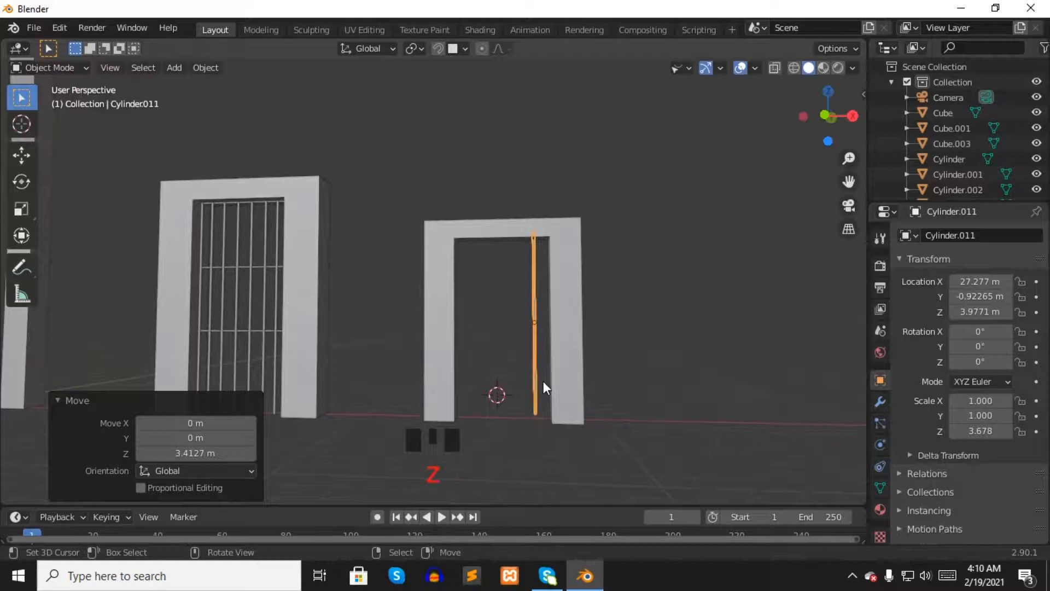
- Set the vertical bar's Z dimension to 8 m
{"action": "key", "text": "n"}
{"action": "left_click", "coordinate": [774, 361]}
{"action": "type", "text": "8"}
{"action": "key", "text": "Return"}
{"action": "middle_click_drag", "start_coordinate": [638, 329], "coordinate": [563, 369]}
- Duplicate the vertical bar four times along X at roughly even spacing, ending at about 24.74 m, and deselect everything
{"action": "right_click", "coordinate": [541, 357]}
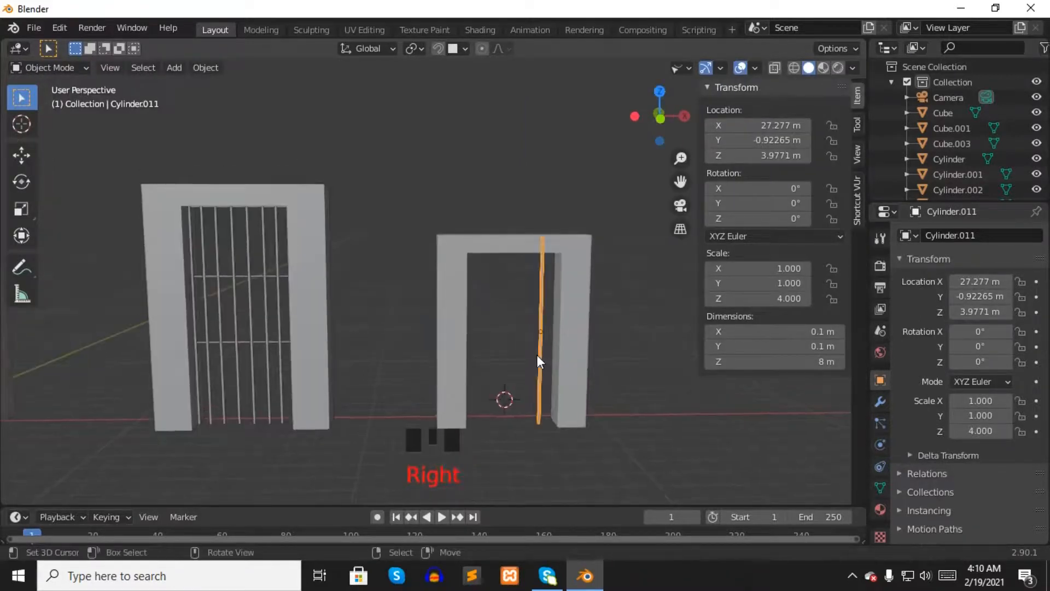
{"action": "key", "text": "KP_Decimal"}
{"action": "key", "text": "n"}
{"action": "key", "text": "shift+d"}
{"action": "left_click", "coordinate": [326, 258]}
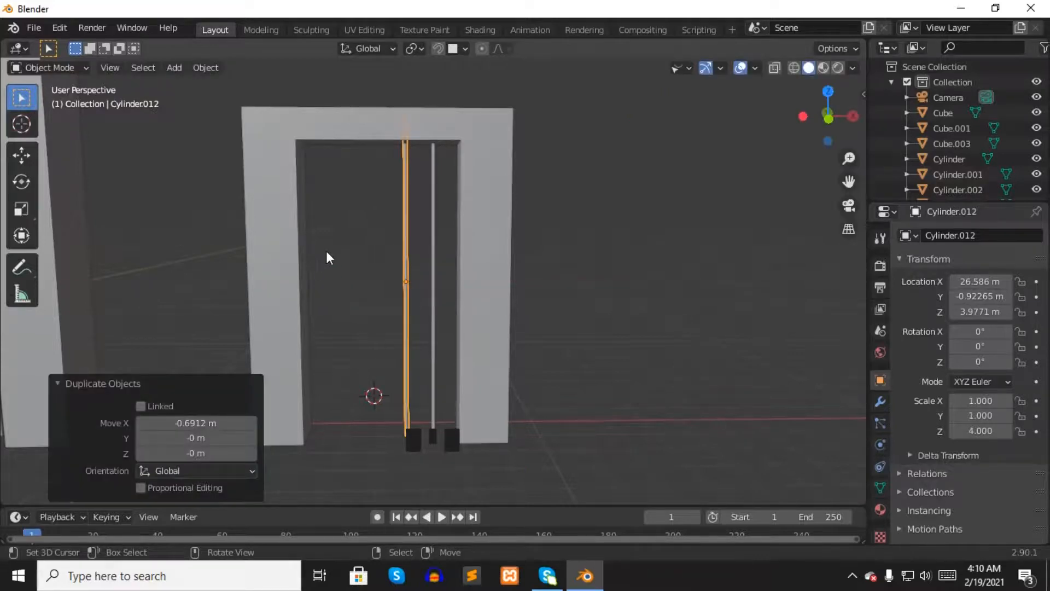
{"action": "scroll", "coordinate": [382, 265], "scroll_direction": "up", "scroll_amount": 2}
{"action": "key", "text": "shift+d"}
{"action": "left_click", "coordinate": [366, 263]}
{"action": "key", "text": "shift+d"}
{"action": "left_click", "coordinate": [351, 252]}
{"action": "key", "text": "shift+d"}
{"action": "left_click", "coordinate": [333, 247]}
{"action": "scroll", "coordinate": [435, 246], "scroll_direction": "up", "scroll_amount": 2}
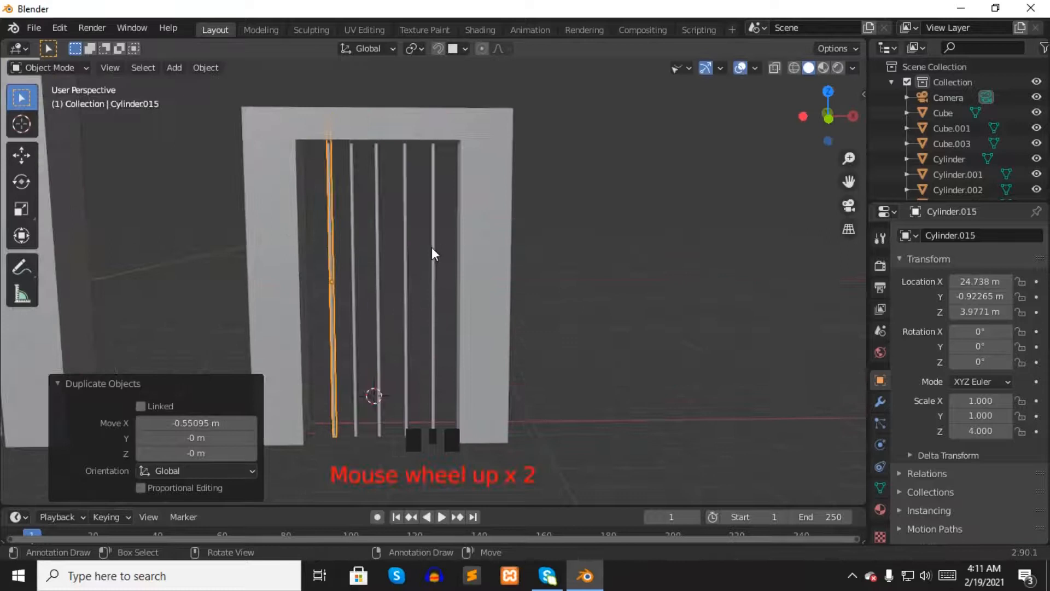
{"action": "right_click", "coordinate": [547, 242]}
{"action": "scroll", "coordinate": [443, 247], "scroll_direction": "up", "scroll_amount": 2}
{"action": "right_click", "coordinate": [621, 262]}
{"action": "scroll", "coordinate": [533, 218], "scroll_direction": "down", "scroll_amount": 2}
- Duplicate the middle vertical bar in place and rotate the copy 90° about Y
{"action": "right_click", "coordinate": [377, 261]}
{"action": "key", "text": "shift+d"}
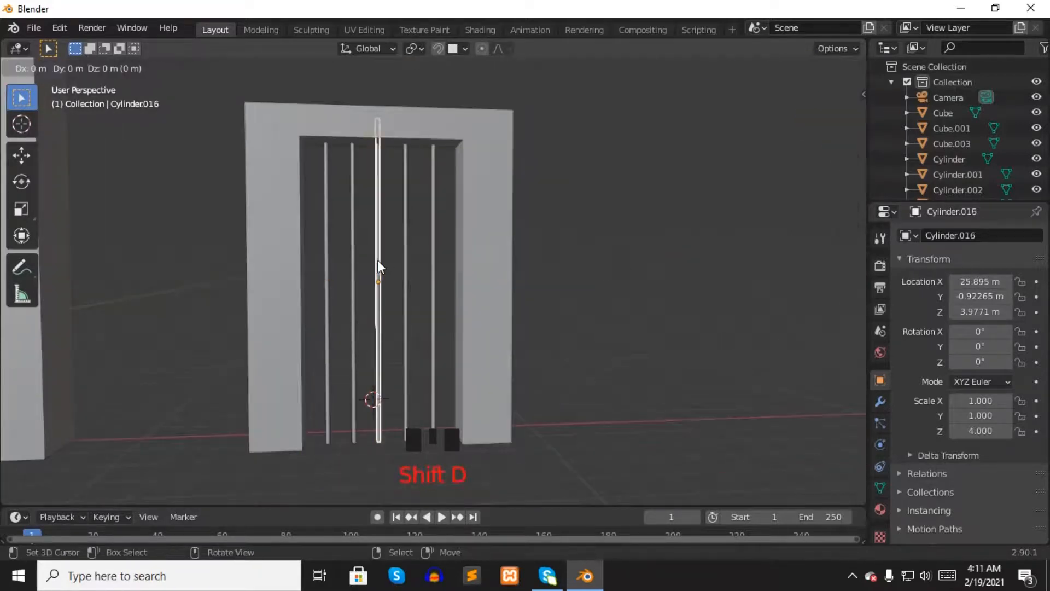
{"action": "right_click", "coordinate": [378, 261]}
{"action": "type", "text": "ry90"}
{"action": "key", "text": "Return"}
- Scale the horizontal bar to about 0.675 and move it up along Z to just beneath the crossbeam
{"action": "key", "text": "s"}
{"action": "key", "text": "s"}
{"action": "left_click", "coordinate": [412, 187]}
{"action": "key", "text": "g"}
{"action": "key", "text": "z"}
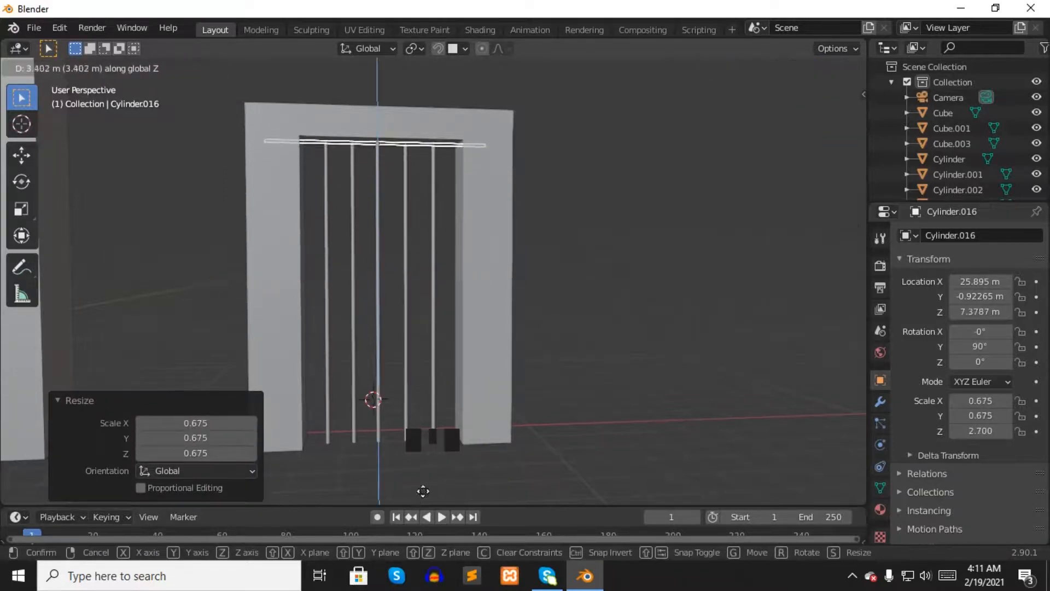
{"action": "left_click", "coordinate": [405, 147]}
- Duplicate the horizontal bar twice down along Z, placing the last copy at about 2.93 m
{"action": "key", "text": "shift+d"}
{"action": "key", "text": "z"}
{"action": "left_click", "coordinate": [371, 288]}
{"action": "key", "text": "g"}
{"action": "key", "text": "z"}
{"action": "left_click", "coordinate": [372, 288]}
{"action": "key", "text": "shift+d"}
{"action": "key", "text": "z"}
{"action": "left_click", "coordinate": [373, 371]}
{"action": "scroll", "coordinate": [572, 242], "scroll_direction": "down", "scroll_amount": 2}
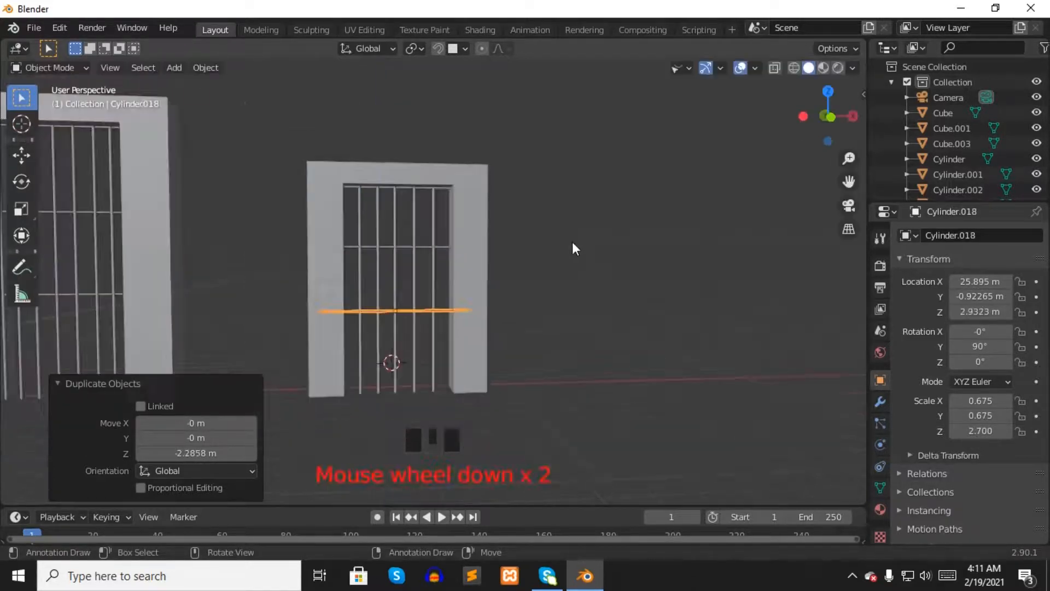
- Nudge the lower horizontal bars slightly down along Z to even out their spacing
{"action": "middle_click_drag", "start_coordinate": [572, 242], "coordinate": [545, 248]}
{"action": "right_click", "coordinate": [405, 244]}
{"action": "key", "text": "g"}
{"action": "key", "text": "z"}
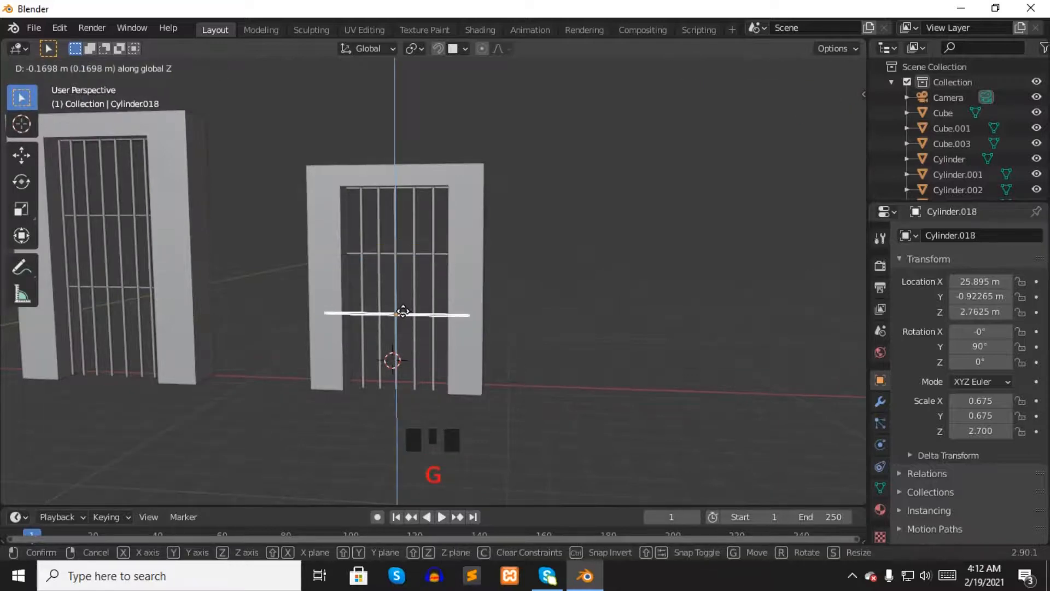
{"action": "left_click", "coordinate": [402, 306]}
- Duplicate the outermost vertical bar on the +X side along X to about 27.84 m, against the smaller frame's pillar
{"action": "middle_click_drag", "start_coordinate": [456, 277], "coordinate": [524, 274]}
{"action": "scroll", "coordinate": [465, 278], "scroll_direction": "up", "scroll_amount": 3}
{"action": "right_click", "coordinate": [429, 274]}
{"action": "key", "text": "g"}
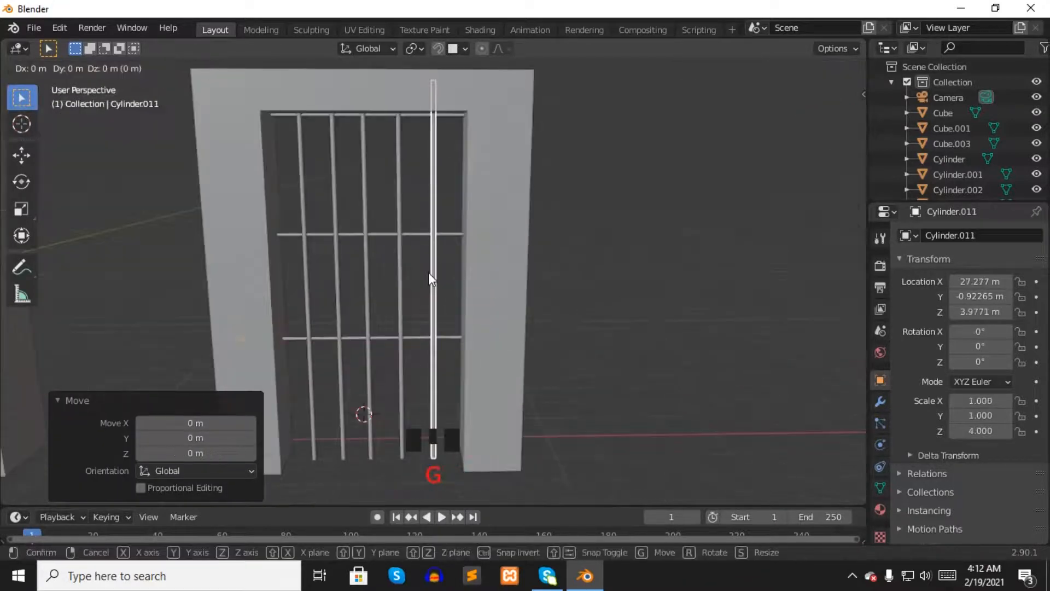
{"action": "left_click", "coordinate": [436, 274]}
{"action": "key", "text": "shift+d"}
{"action": "key", "text": "x"}
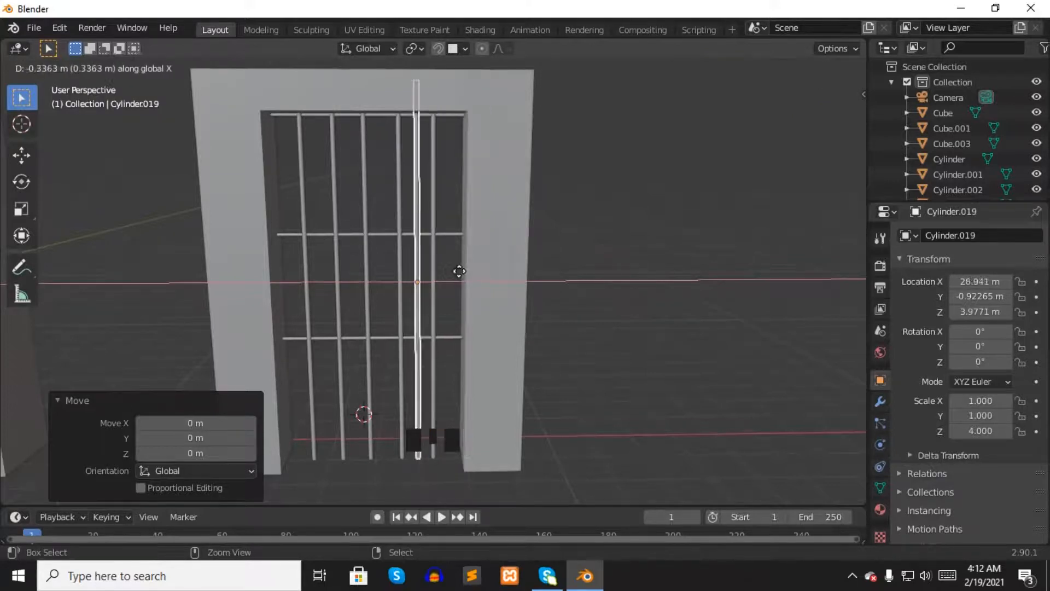
{"action": "left_click", "coordinate": [460, 275]}
- Thin the copied bar beside the pillar by setting its X and Y scale to 0.8
{"action": "scroll", "coordinate": [608, 263], "scroll_direction": "up", "scroll_amount": 2}
{"action": "middle_click_drag", "start_coordinate": [608, 264], "coordinate": [555, 248]}
{"action": "right_click", "coordinate": [468, 271]}
{"action": "key", "text": "n"}
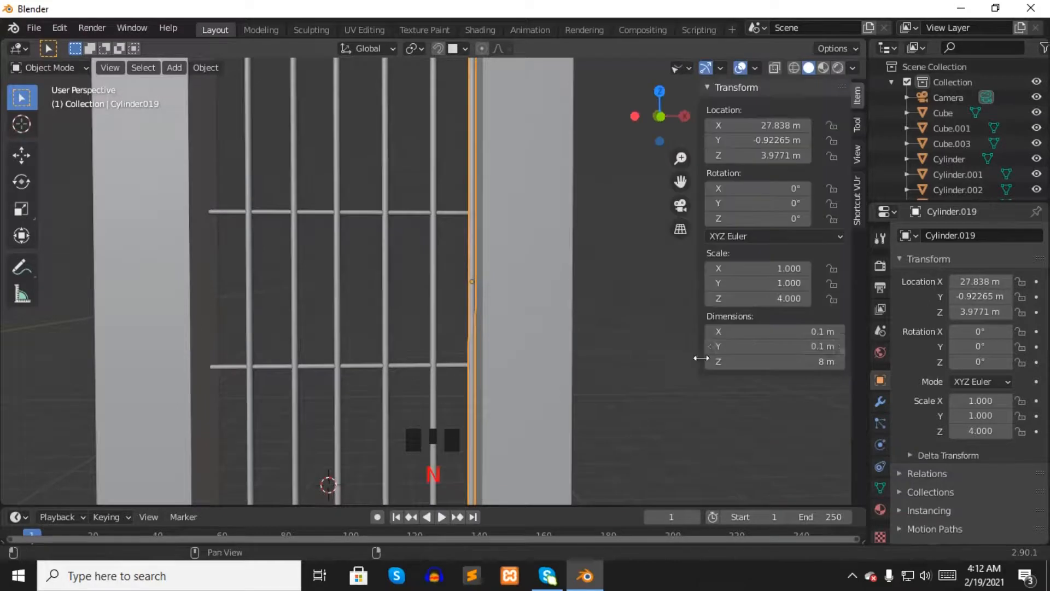
{"action": "left_click", "coordinate": [788, 270]}
{"action": "type", "text": "0.8"}
{"action": "key", "text": "Return"}
{"action": "left_click", "coordinate": [793, 283]}
{"action": "type", "text": "0.8"}
{"action": "key", "text": "Return"}
{"action": "middle_click_drag", "start_coordinate": [626, 304], "coordinate": [494, 252]}
{"action": "right_click", "coordinate": [468, 238]}
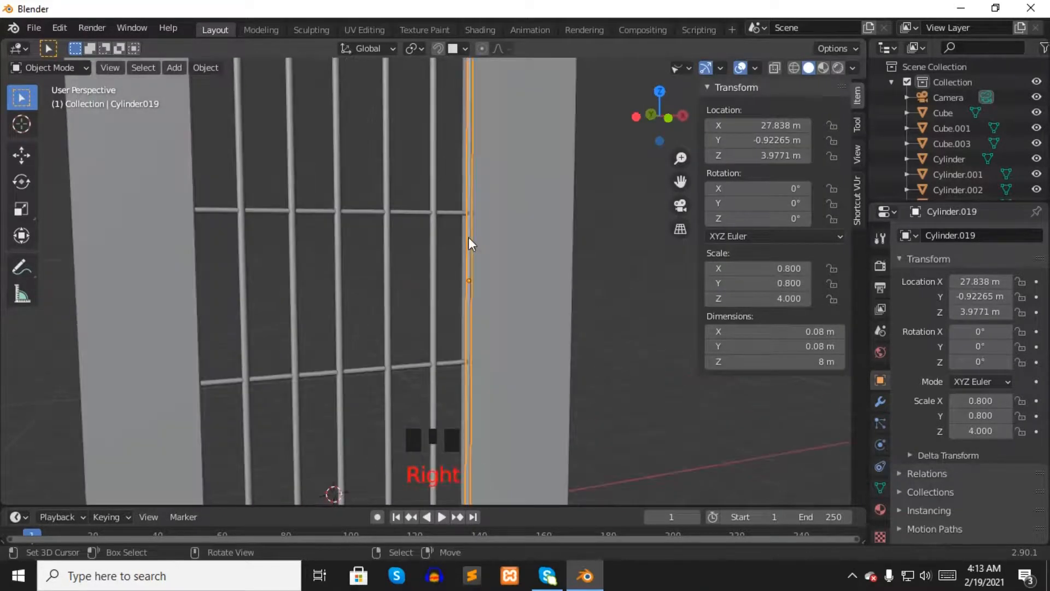
- Duplicate the thin bar along X to about 24.16 m, beside the smaller frame's opposite pillar
{"action": "key", "text": "shift+d"}
{"action": "left_click", "coordinate": [470, 243]}
{"action": "key", "text": "g"}
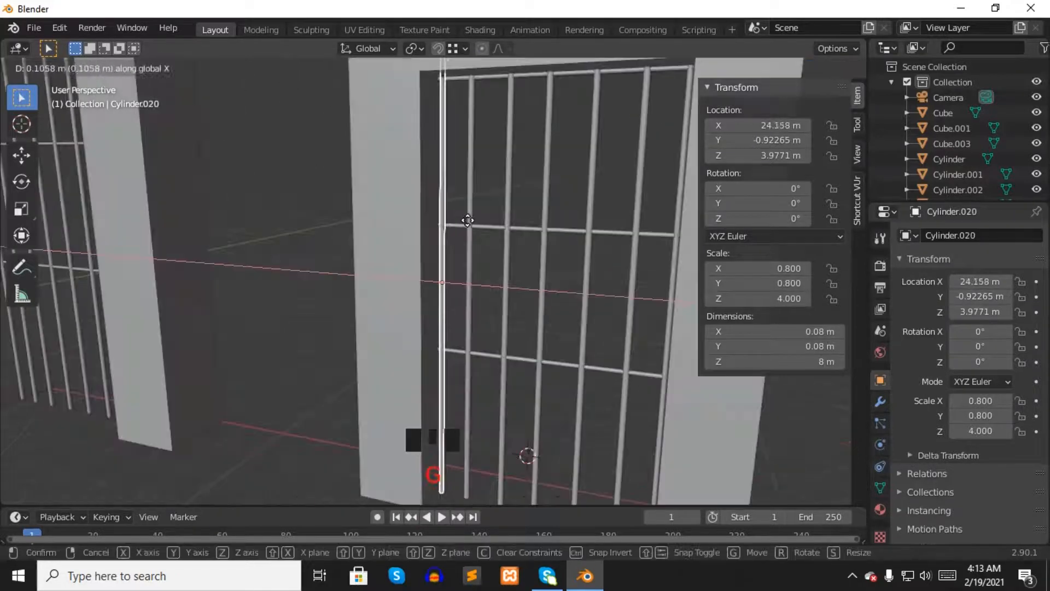
{"action": "left_click", "coordinate": [465, 220]}
- Align the five thicker vertical bars to the smaller frame's center along Y, relative to the active frame
{"action": "right_click", "coordinate": [339, 215]}
{"action": "middle_click_drag", "start_coordinate": [354, 207], "coordinate": [352, 206]}
{"action": "scroll", "coordinate": [352, 206], "scroll_direction": "up", "scroll_amount": 2}
{"action": "mouse_move", "coordinate": [451, 228]}
{"action": "middle_mouse_down"}
{"action": "mouse_move", "coordinate": [464, 234]}
{"action": "mouse_move", "coordinate": [456, 238]}
{"action": "middle_mouse_up"}
{"action": "scroll", "coordinate": [464, 236], "scroll_direction": "down", "scroll_amount": 2}
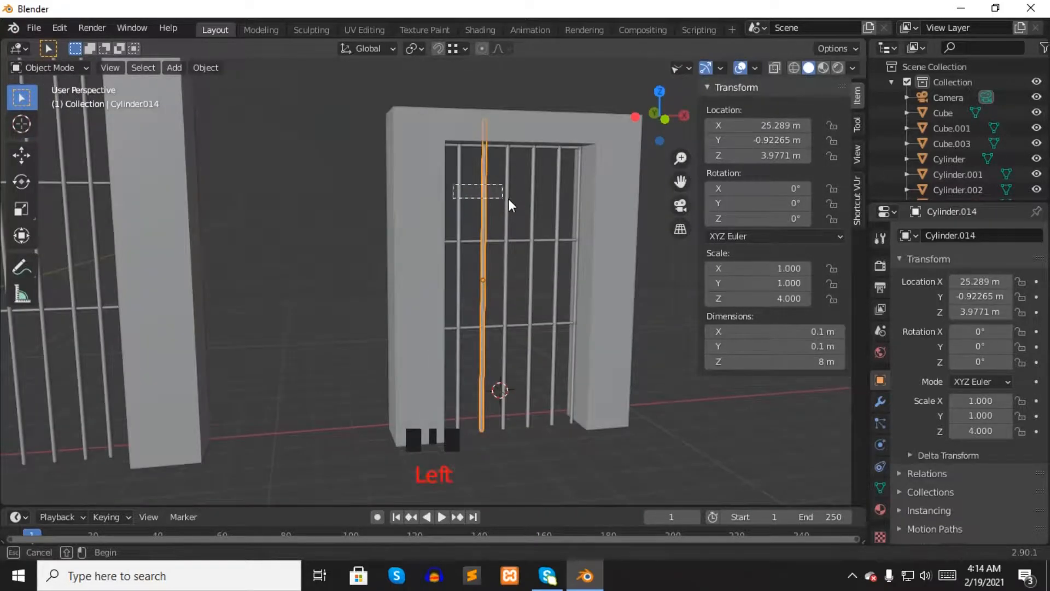
{"action": "left_click_drag", "start_coordinate": [453, 184], "coordinate": [570, 215]}
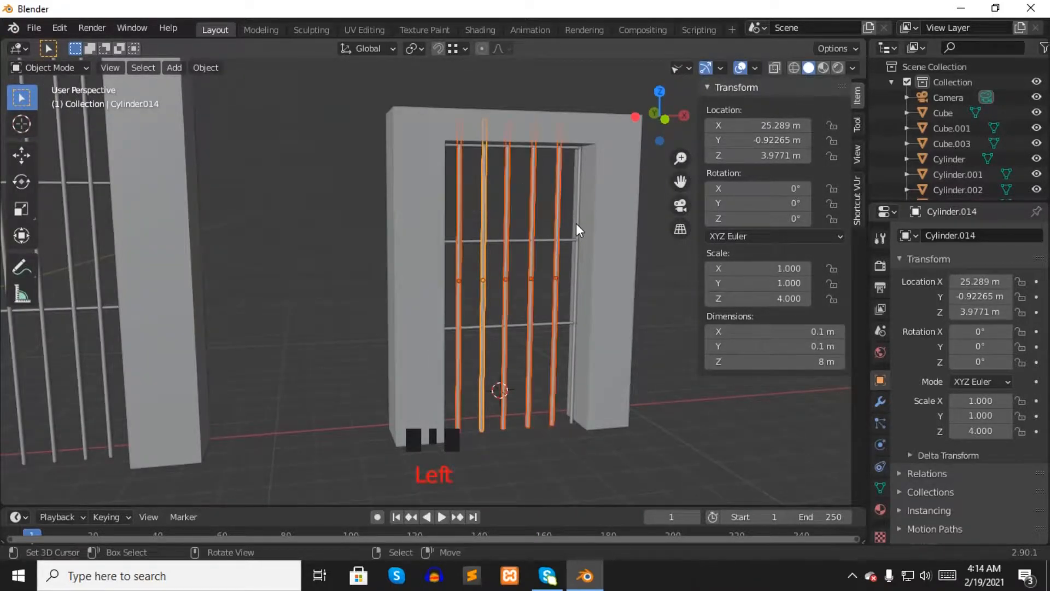
{"action": "key", "text": "space"}
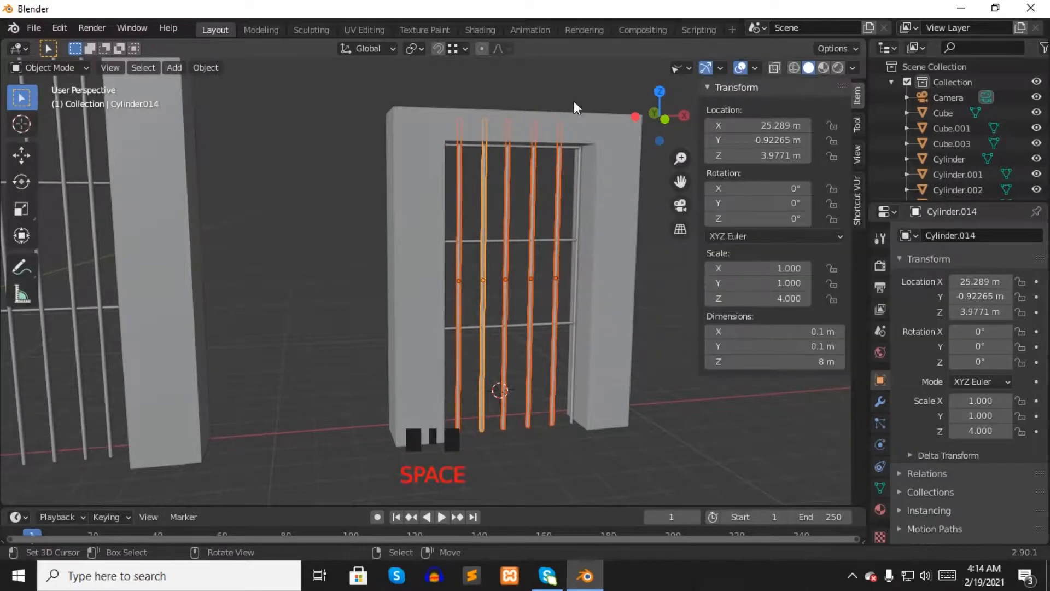
{"action": "right_click", "coordinate": [587, 132], "text": "shift"}
{"action": "key", "text": "space"}
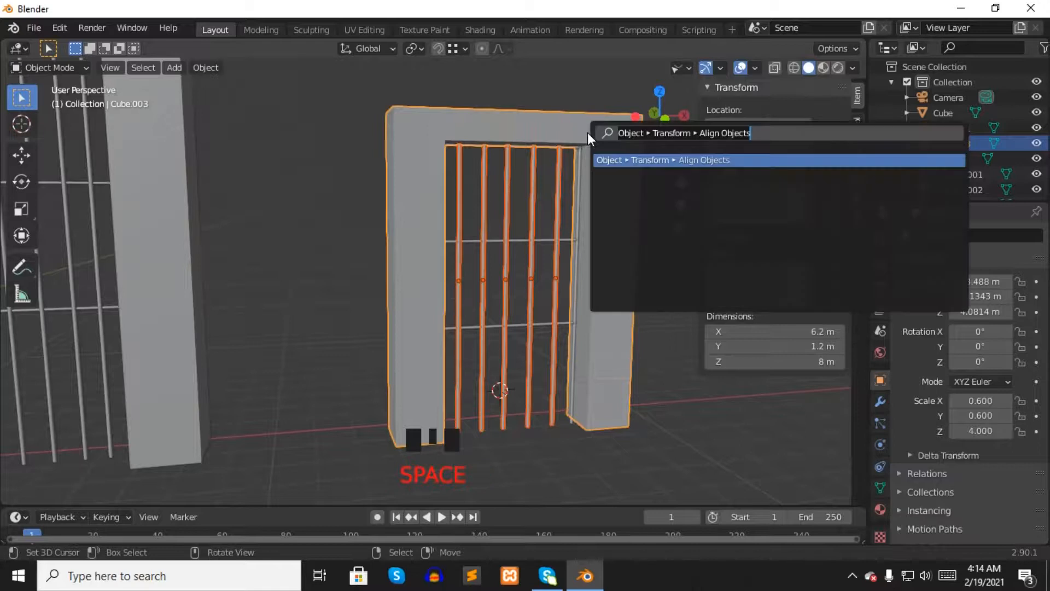
{"action": "key", "text": "Return"}
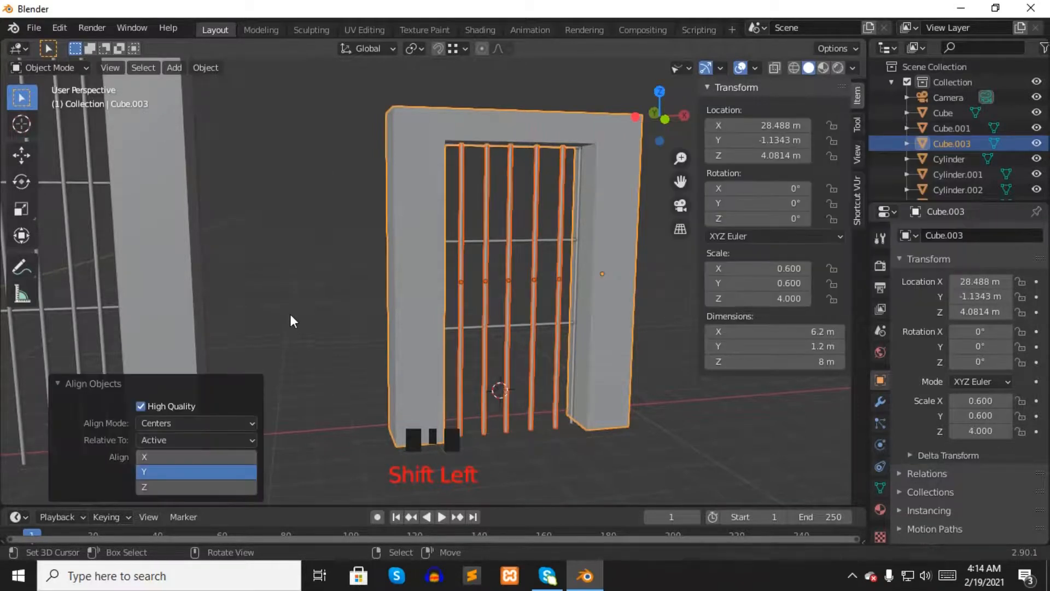
{"action": "right_click", "coordinate": [306, 284]}
{"action": "middle_click_drag", "start_coordinate": [307, 284], "coordinate": [367, 309]}
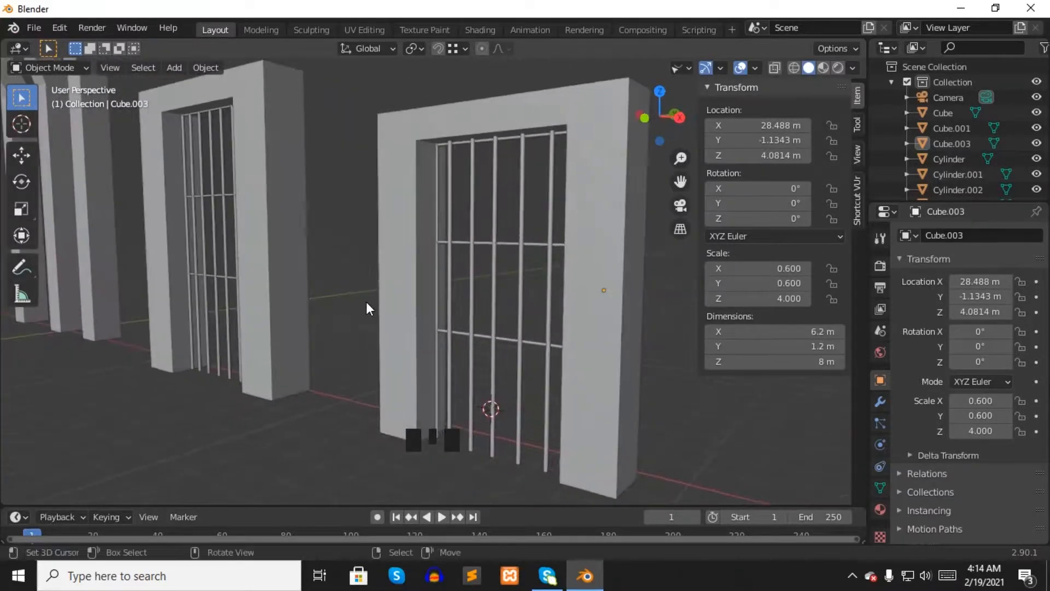
{"action": "scroll", "coordinate": [383, 300], "scroll_direction": "up", "scroll_amount": 2}
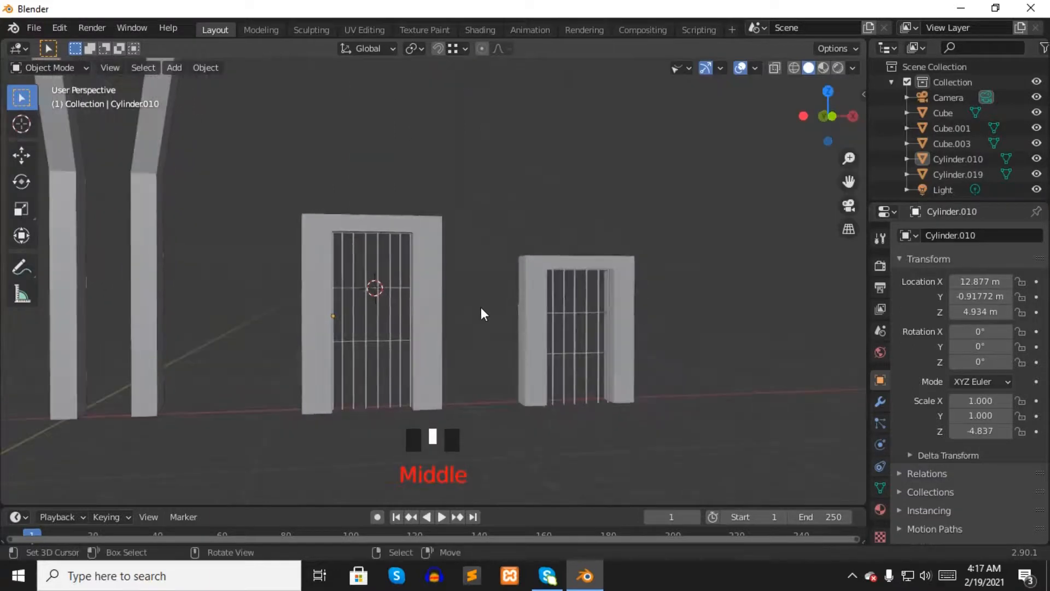
- Duplicate both rectangular frames with their bar grids and move the copies about -39.38 m along X, past the central frame
{"action": "scroll", "coordinate": [469, 309], "scroll_direction": "down", "scroll_amount": 5}
{"action": "middle_click_drag", "start_coordinate": [464, 306], "coordinate": [420, 314]}
{"action": "left_click_drag", "start_coordinate": [367, 229], "coordinate": [556, 356]}
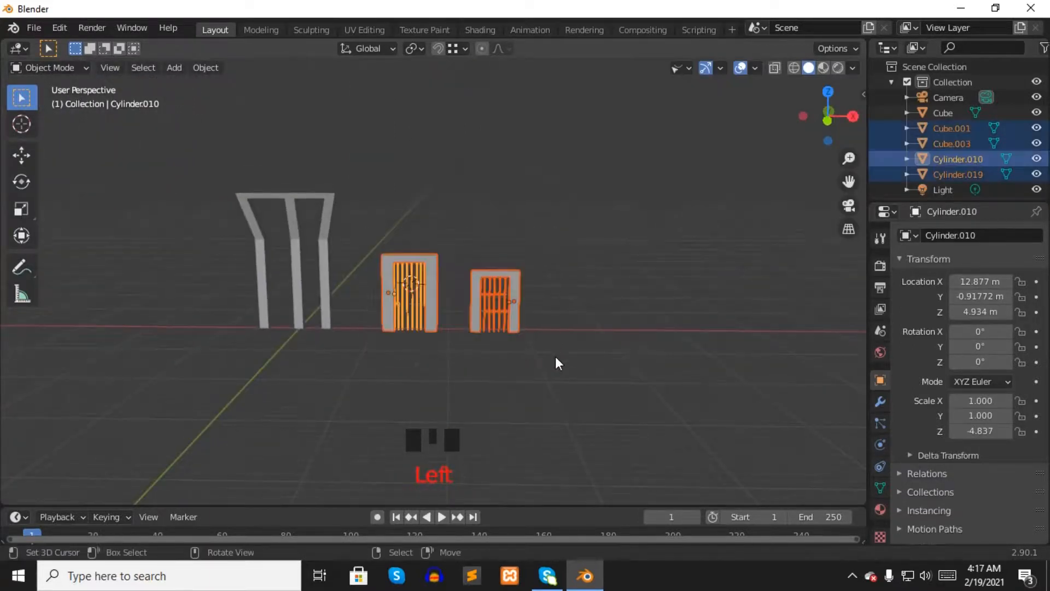
{"action": "key", "text": "shift+d"}
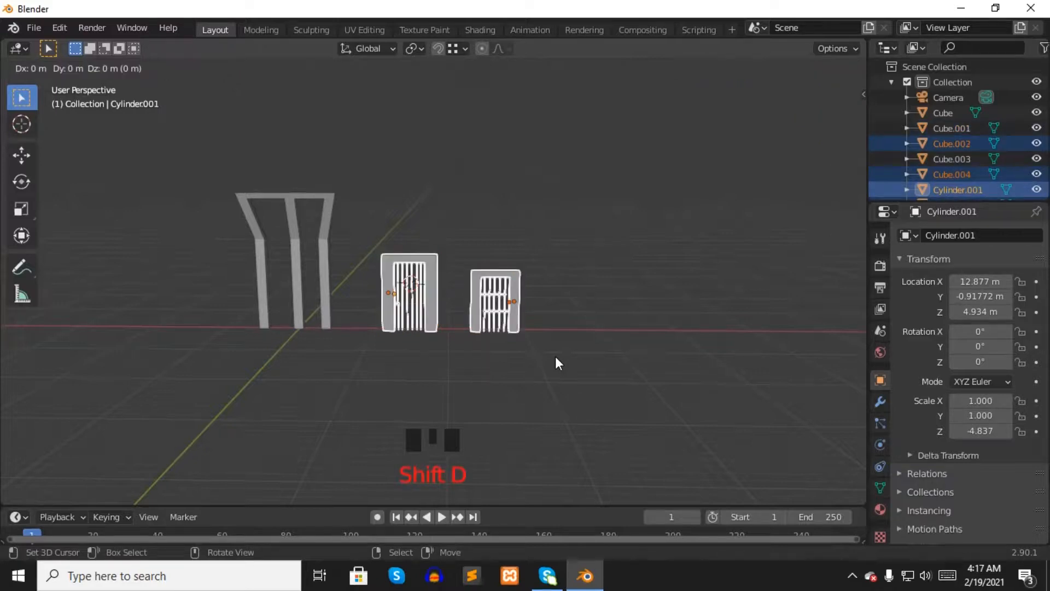
{"action": "key", "text": "x"}
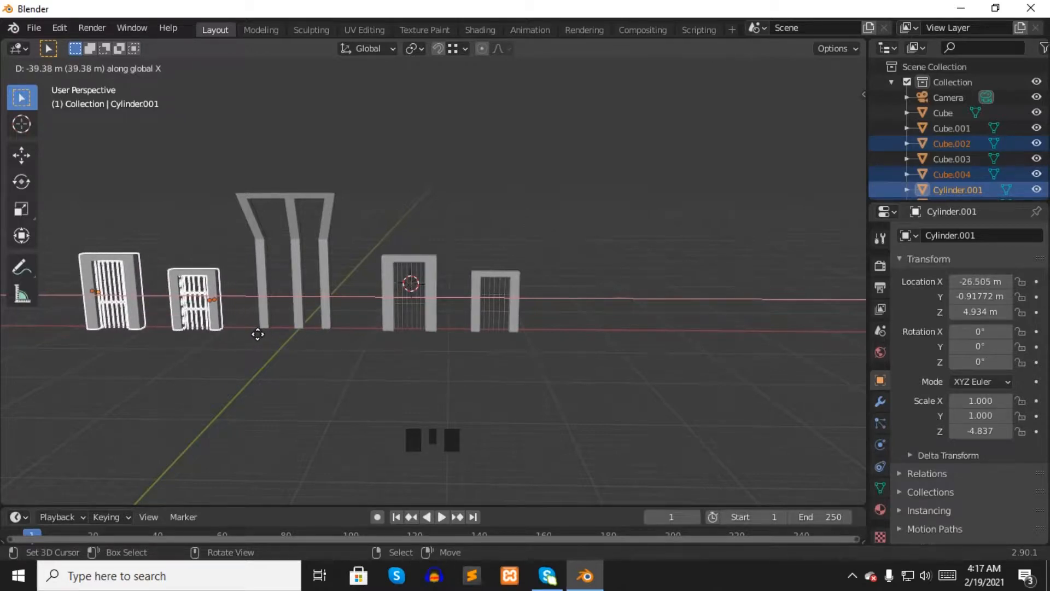
{"action": "left_click", "coordinate": [257, 333]}
{"action": "middle_click_drag", "start_coordinate": [259, 334], "coordinate": [298, 337]}
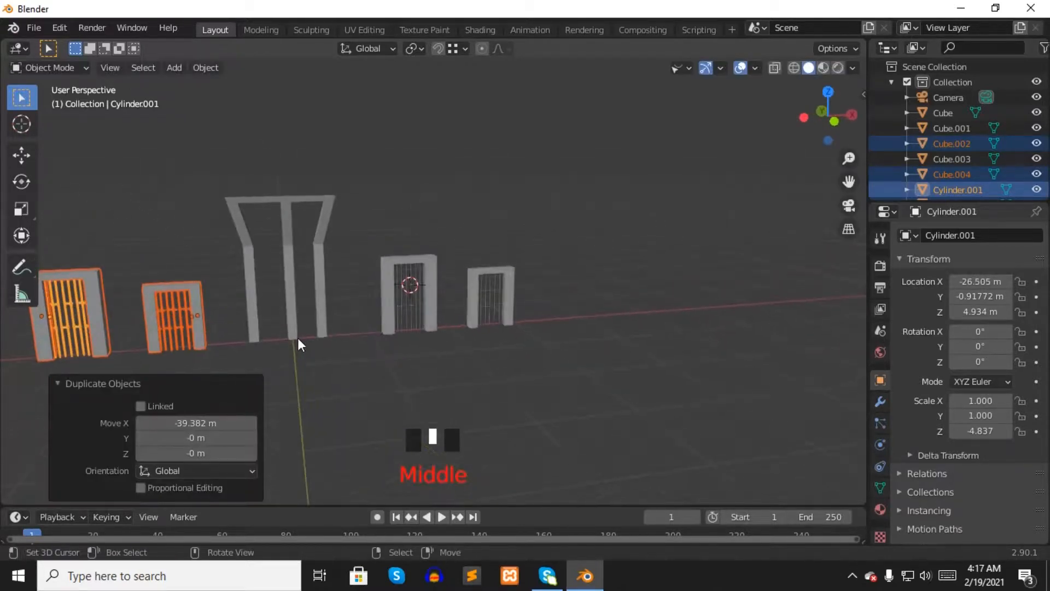
{"action": "scroll", "coordinate": [288, 340], "scroll_direction": "down", "scroll_amount": 2}
- Move the two +X side frames with their grids about -1.07 m along X, closer to the central frame
{"action": "key", "text": "KP_1"}
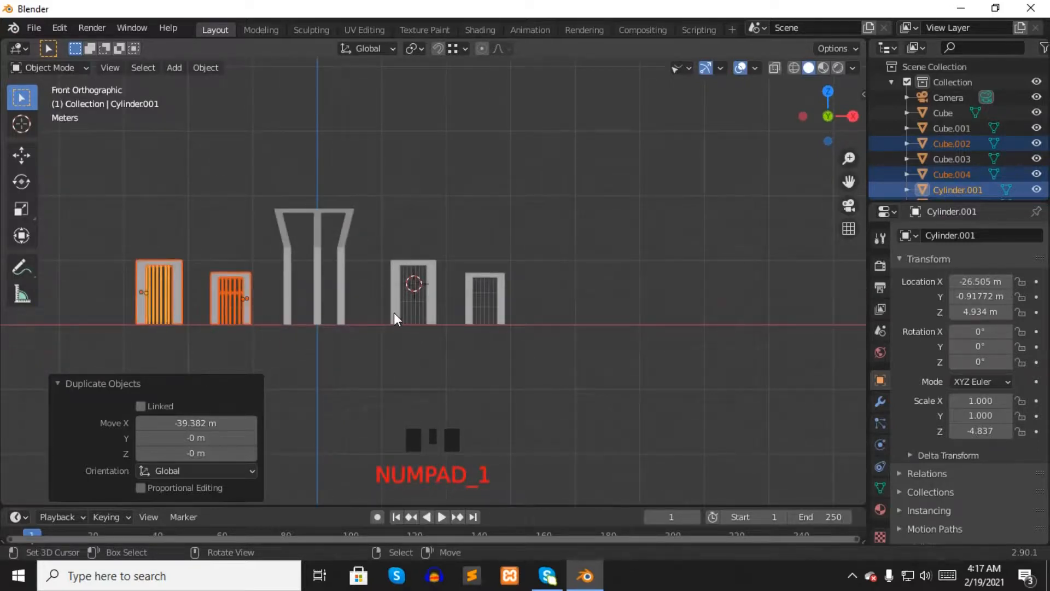
{"action": "left_click_drag", "start_coordinate": [386, 253], "coordinate": [538, 313]}
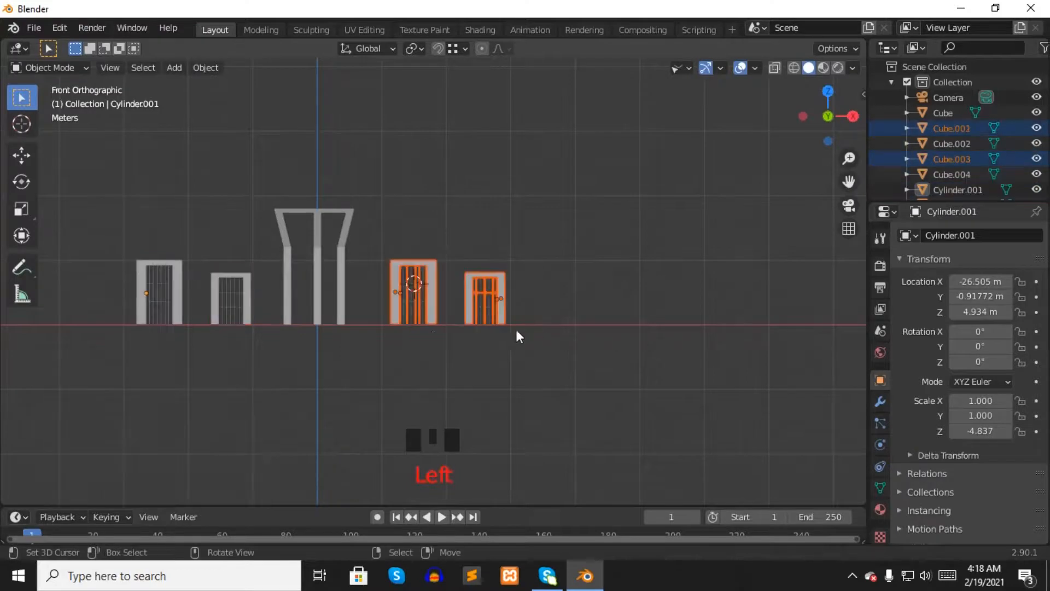
{"action": "key", "text": "g"}
{"action": "key", "text": "x"}
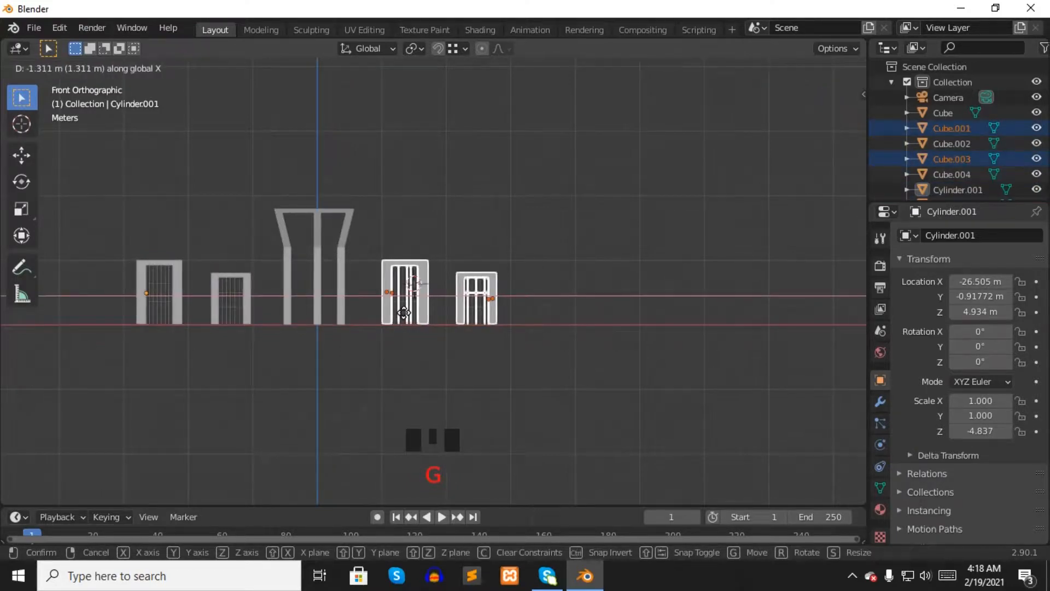
{"action": "left_click", "coordinate": [406, 313]}
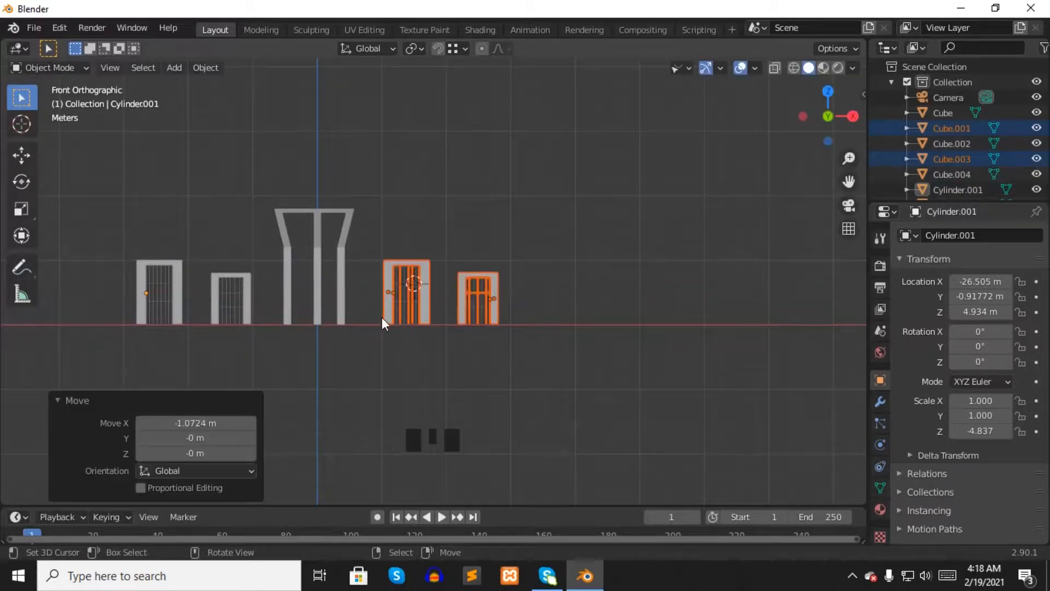
- Rotate the two duplicated -X side frames and their grids 180° about Z
{"action": "right_click", "coordinate": [213, 204]}
{"action": "left_click_drag", "start_coordinate": [122, 251], "coordinate": [265, 361]}
{"action": "key", "text": "r"}
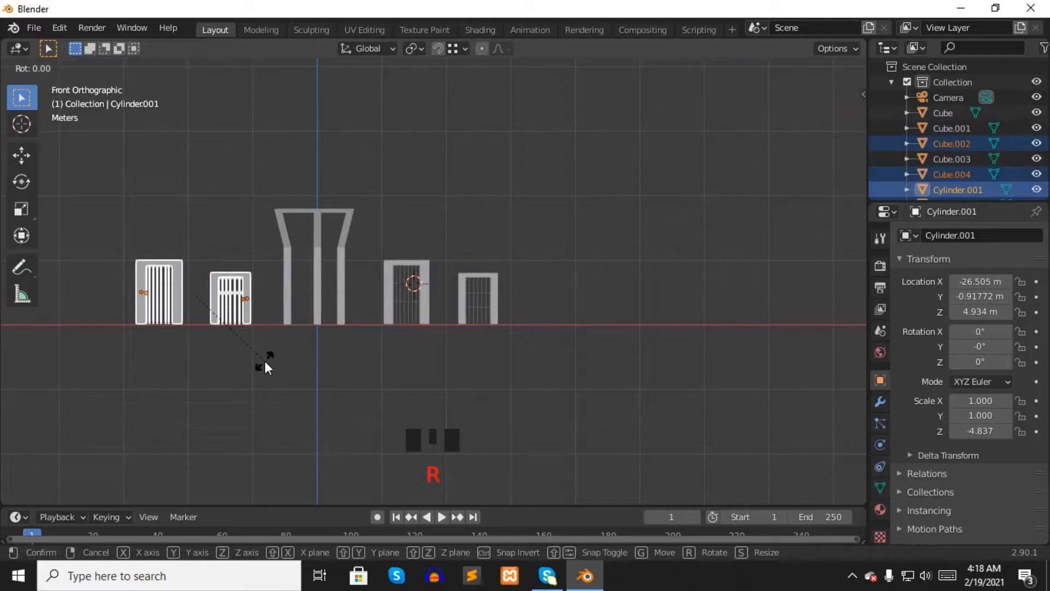
{"action": "type", "text": "z180"}
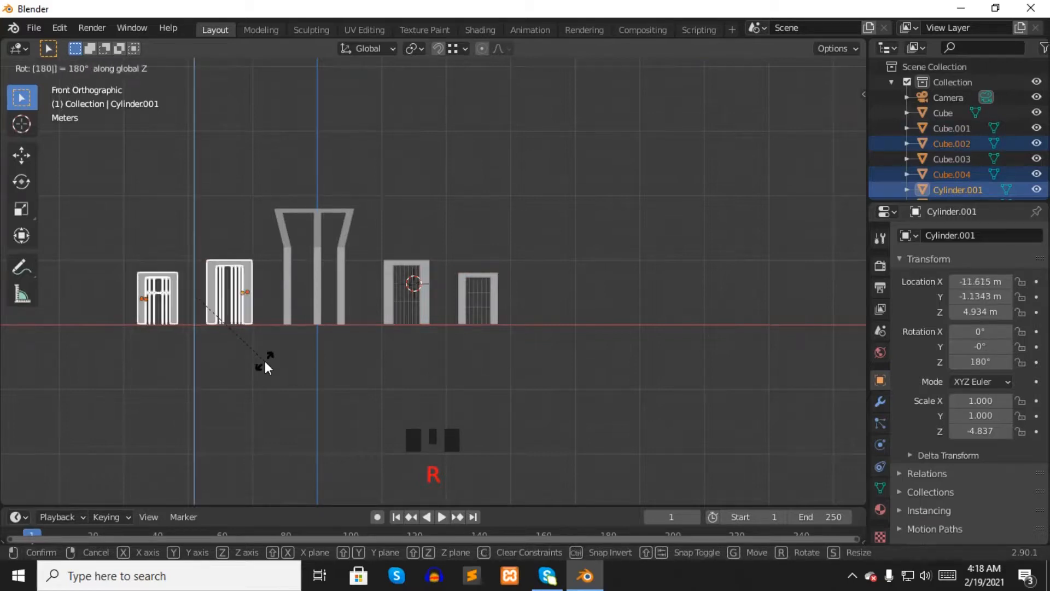
{"action": "key", "text": "Return"}
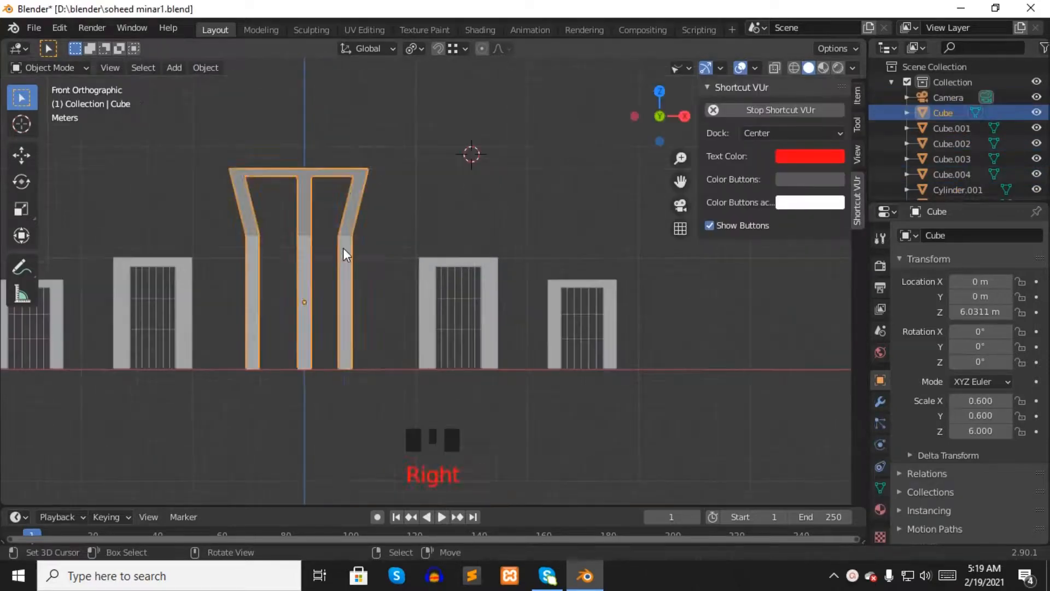
- Widen the central three-pillar frame by moving its outer pillars outward along X
{"action": "left_click", "coordinate": [303, 375]}
{"action": "key", "text": "KP_1"}
{"action": "key", "text": "g"}
{"action": "key", "text": "x"}
{"action": "left_click", "coordinate": [326, 342]}
{"action": "key", "text": "g"}
{"action": "key", "text": "x"}
{"action": "left_click", "coordinate": [284, 268]}
{"action": "scroll", "coordinate": [581, 325], "scroll_direction": "up", "scroll_amount": 3}
{"action": "key", "text": "shift+z"}
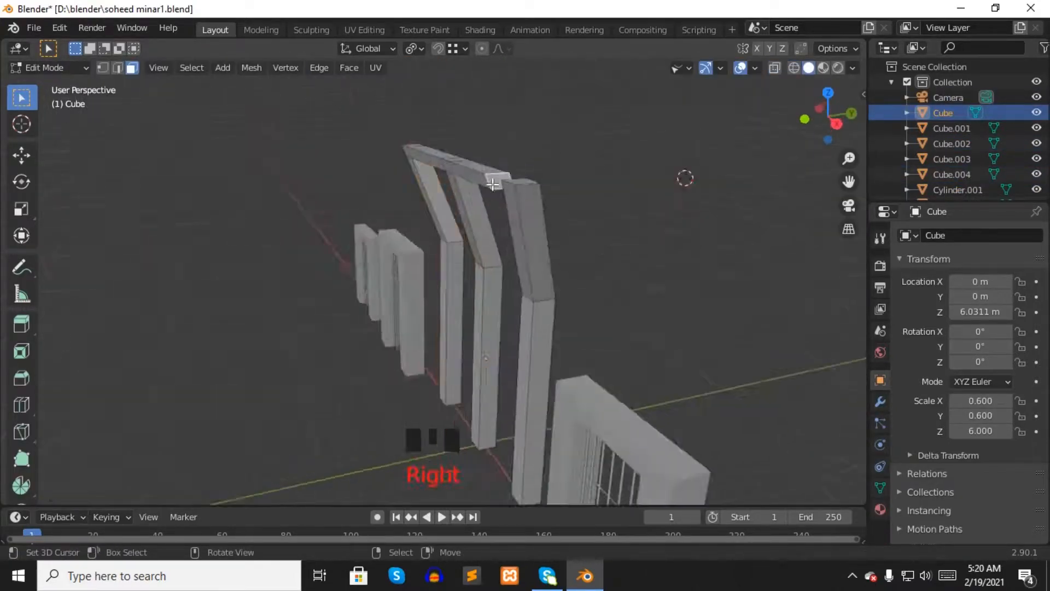
{"action": "key", "text": "KP_1"}
{"action": "scroll", "coordinate": [634, 134], "scroll_direction": "down", "scroll_amount": 15}
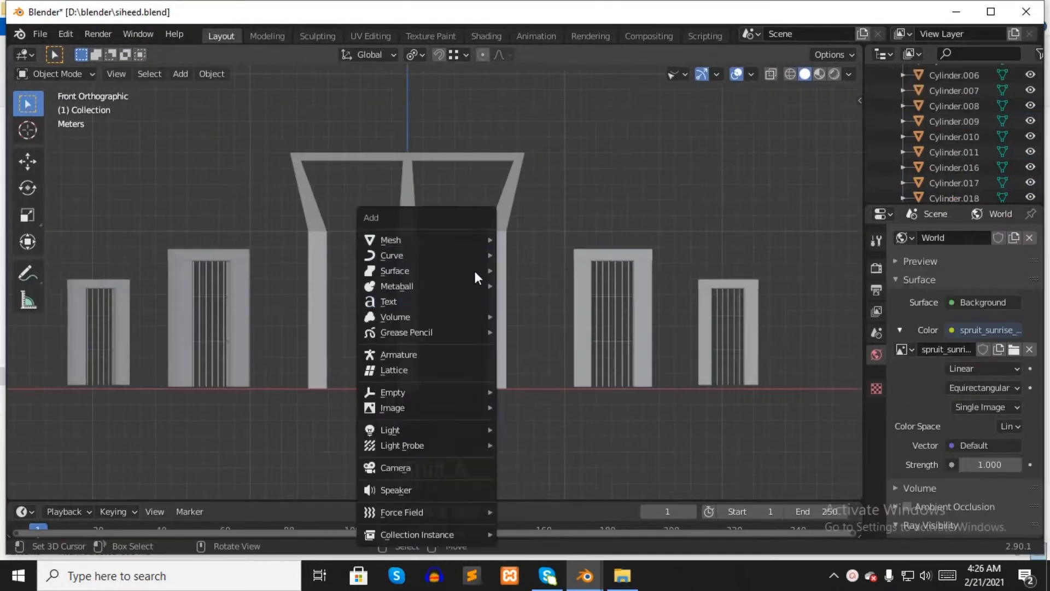
- Add a 0.1 m thick cylinder between the central frame's middle and +X pillars, set its Z dimension to 10 m and reposition it
{"action": "left_click", "coordinate": [525, 295]}
{"action": "left_click", "coordinate": [70, 276]}
{"action": "key", "text": "n"}
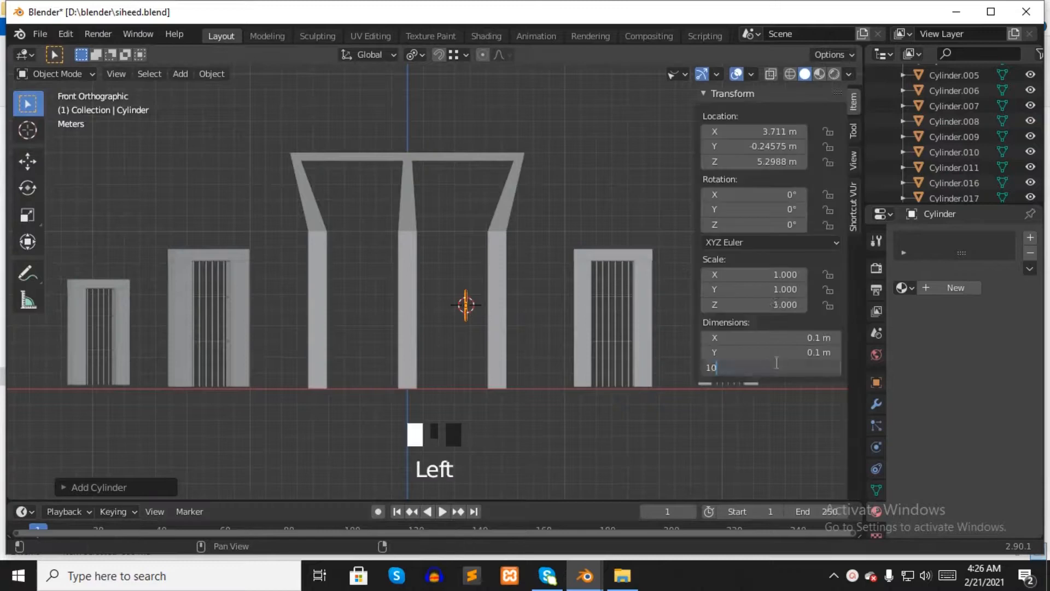
{"action": "key", "text": "n"}
{"action": "scroll", "coordinate": [491, 370], "scroll_direction": "up", "scroll_amount": 2}
{"action": "key", "text": "KP_3"}
{"action": "key", "text": "shift+z"}
{"action": "key", "text": "g"}
{"action": "left_click", "coordinate": [446, 258]}
- Extrude the vertical bar's upper end and shift it along Y to follow the central frame's slanted top
{"action": "key", "text": "Tab"}
{"action": "left_click", "coordinate": [138, 74]}
{"action": "middle_click_drag", "start_coordinate": [167, 108], "coordinate": [425, 268]}
{"action": "scroll", "coordinate": [436, 268], "scroll_direction": "down", "scroll_amount": 20}
{"action": "key", "text": "KP_3"}
{"action": "key", "text": "e"}
{"action": "key", "text": "KP_Decimal"}
{"action": "scroll", "coordinate": [415, 244], "scroll_direction": "down", "scroll_amount": 20}
{"action": "key", "text": "g"}
{"action": "key", "text": "y"}
{"action": "left_click", "coordinate": [383, 249]}
{"action": "key", "text": "KP_1"}
{"action": "key", "text": "Tab"}
- Duplicate the bent vertical bar repeatedly along X to fill the gaps between the central frame's pillars
{"action": "key", "text": "shift+d"}
{"action": "key", "text": "x"}
{"action": "left_click", "coordinate": [373, 267]}
{"action": "scroll", "coordinate": [398, 271], "scroll_direction": "up", "scroll_amount": 3}
{"action": "key", "text": "shift+d"}
{"action": "key", "text": "x"}
{"action": "key", "text": "shift+z"}
{"action": "scroll", "coordinate": [341, 297], "scroll_direction": "down", "scroll_amount": 3}
{"action": "key", "text": "shift+d"}
{"action": "left_click", "coordinate": [321, 255]}
{"action": "mouse_move", "coordinate": [321, 255]}
{"action": "middle_mouse_down"}
{"action": "mouse_move", "coordinate": [381, 215]}
{"action": "mouse_move", "coordinate": [446, 250]}
{"action": "middle_mouse_up"}
{"action": "key", "text": "shift+z"}
- Adjust the upper ends of the copied bars in Edit Mode to fit the central frame's flared top
{"action": "key", "text": "Tab"}
{"action": "key", "text": "g"}
{"action": "left_click", "coordinate": [405, 120]}
{"action": "key", "text": "KP_1"}
{"action": "key", "text": "g"}
{"action": "left_click", "coordinate": [317, 147]}
{"action": "key", "text": "Tab"}
{"action": "key", "text": "shift+z"}
{"action": "middle_click_drag", "start_coordinate": [317, 148], "coordinate": [225, 136]}
- Add a cylinder for the central frame, rotate it horizontal and scale it along X as a crossbar
{"action": "key", "text": "KP_1"}
{"action": "left_click", "coordinate": [363, 239]}
{"action": "key", "text": "shift+a"}
{"action": "key", "text": "r"}
{"action": "key", "text": "s"}
{"action": "key", "text": "x"}
{"action": "key", "text": "shift+z"}
{"action": "middle_click_drag", "start_coordinate": [454, 265], "coordinate": [523, 192]}
- Position the horizontal crossbar in the central frame, then duplicate it and shift the copy along Y toward the slanted section
{"action": "key", "text": "g"}
{"action": "key", "text": "KP_1"}
{"action": "left_click", "coordinate": [396, 138]}
{"action": "key", "text": "shift+d"}
{"action": "key", "text": "g"}
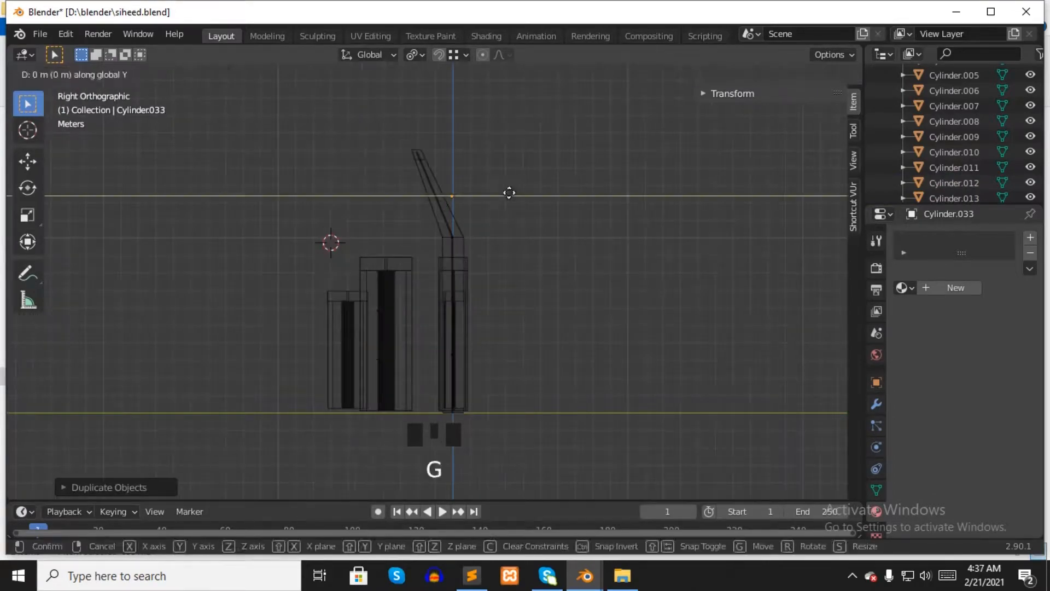